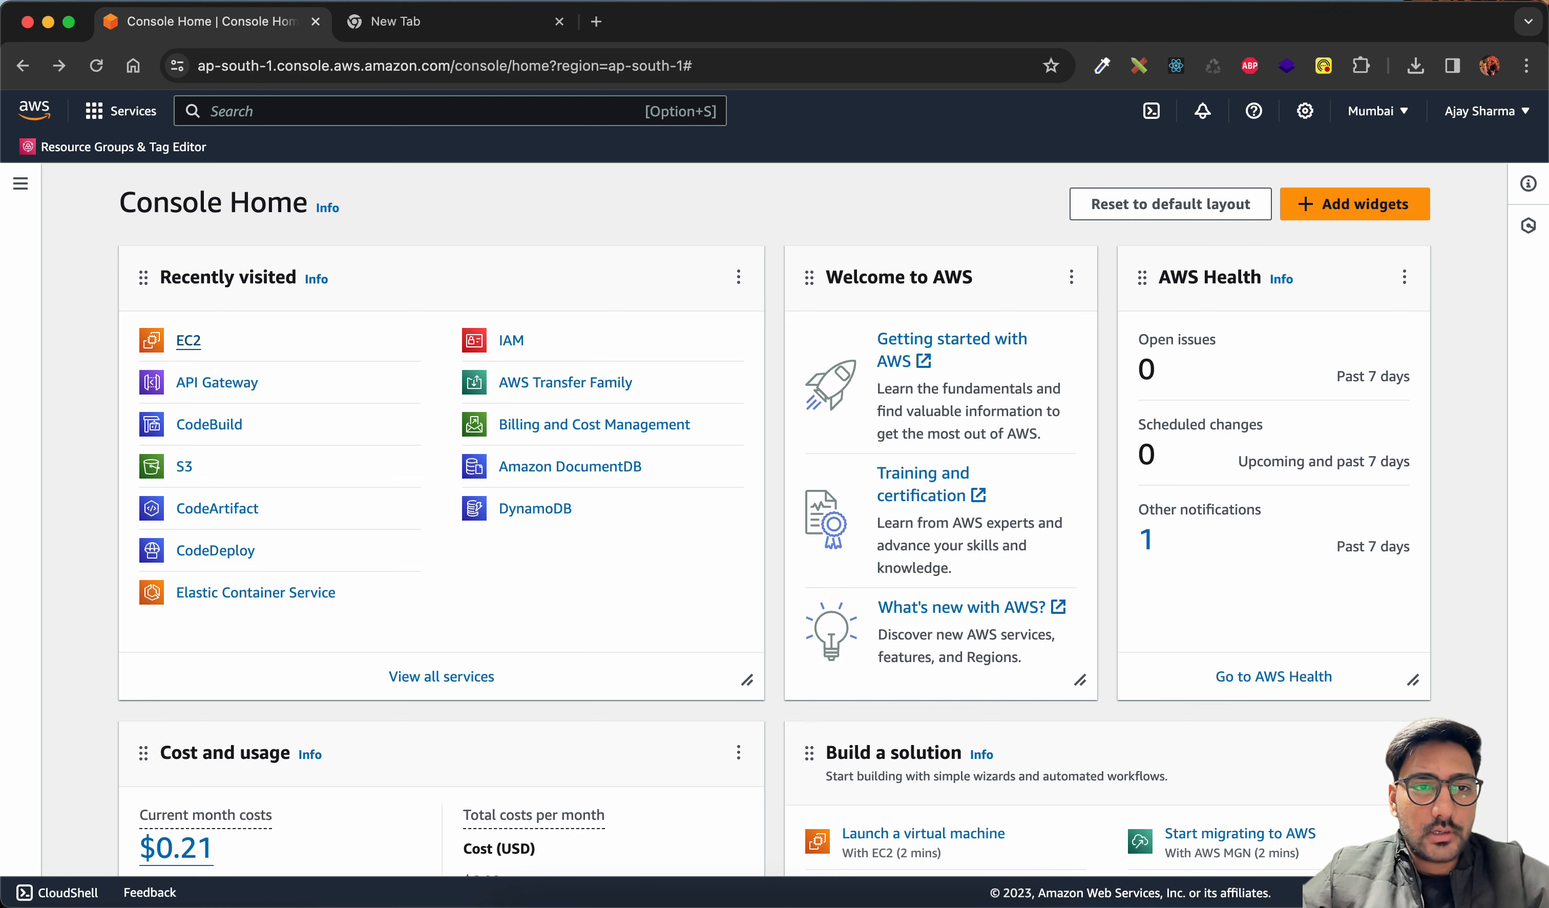
Open the EC2 running instances list, start launching a new instance, and name it t2instance
{"action": "left_click", "coordinate": [188, 340]}
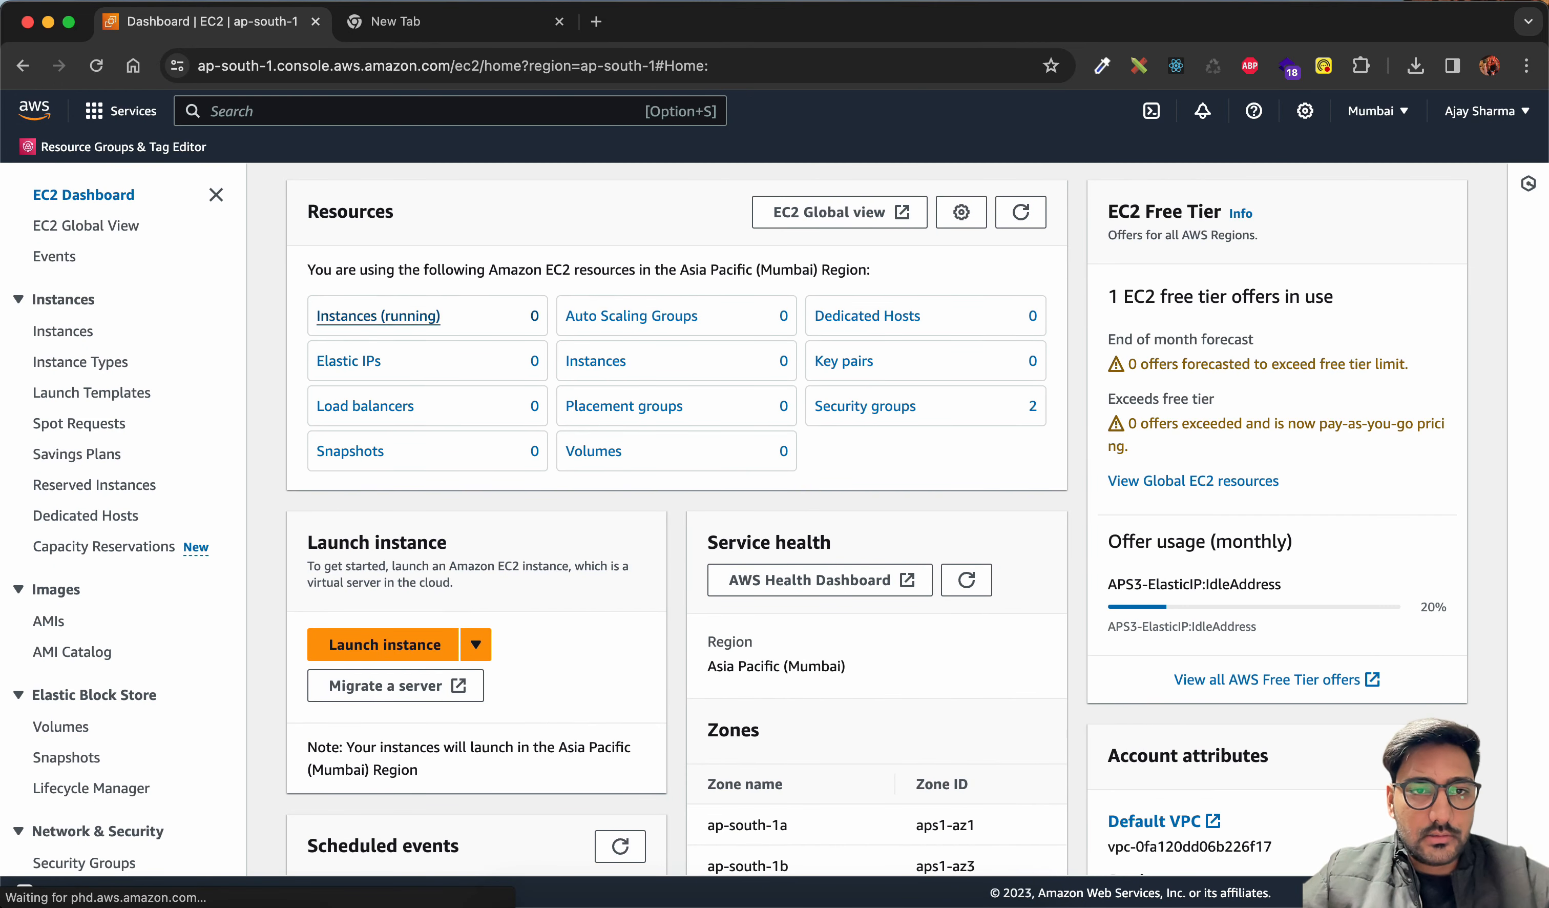
{"action": "left_click", "coordinate": [378, 315]}
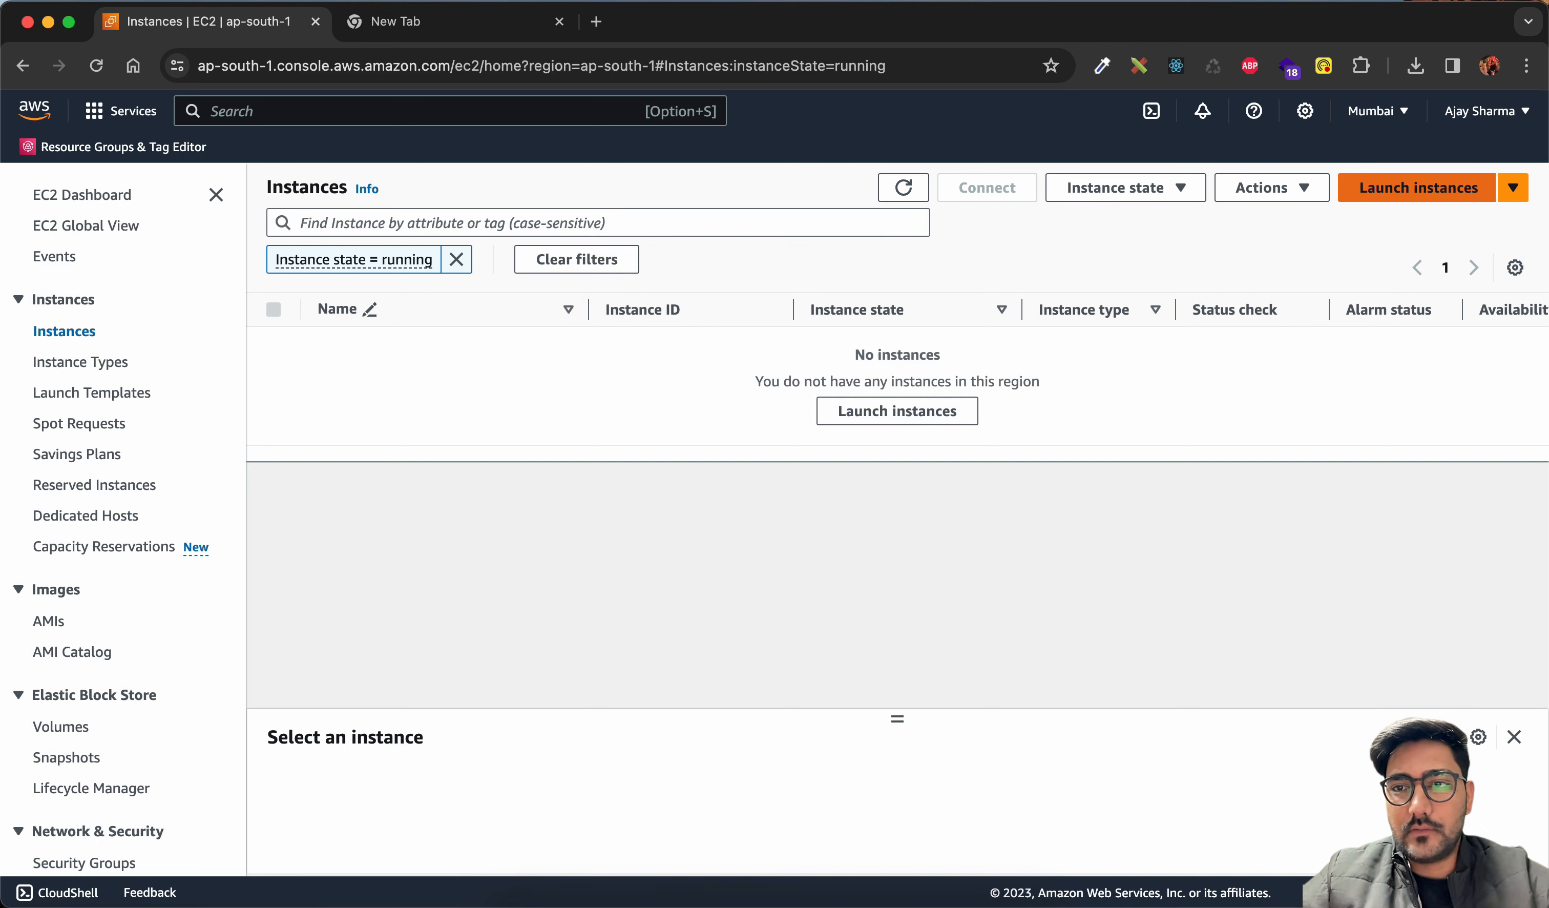
{"action": "left_click", "coordinate": [1416, 187]}
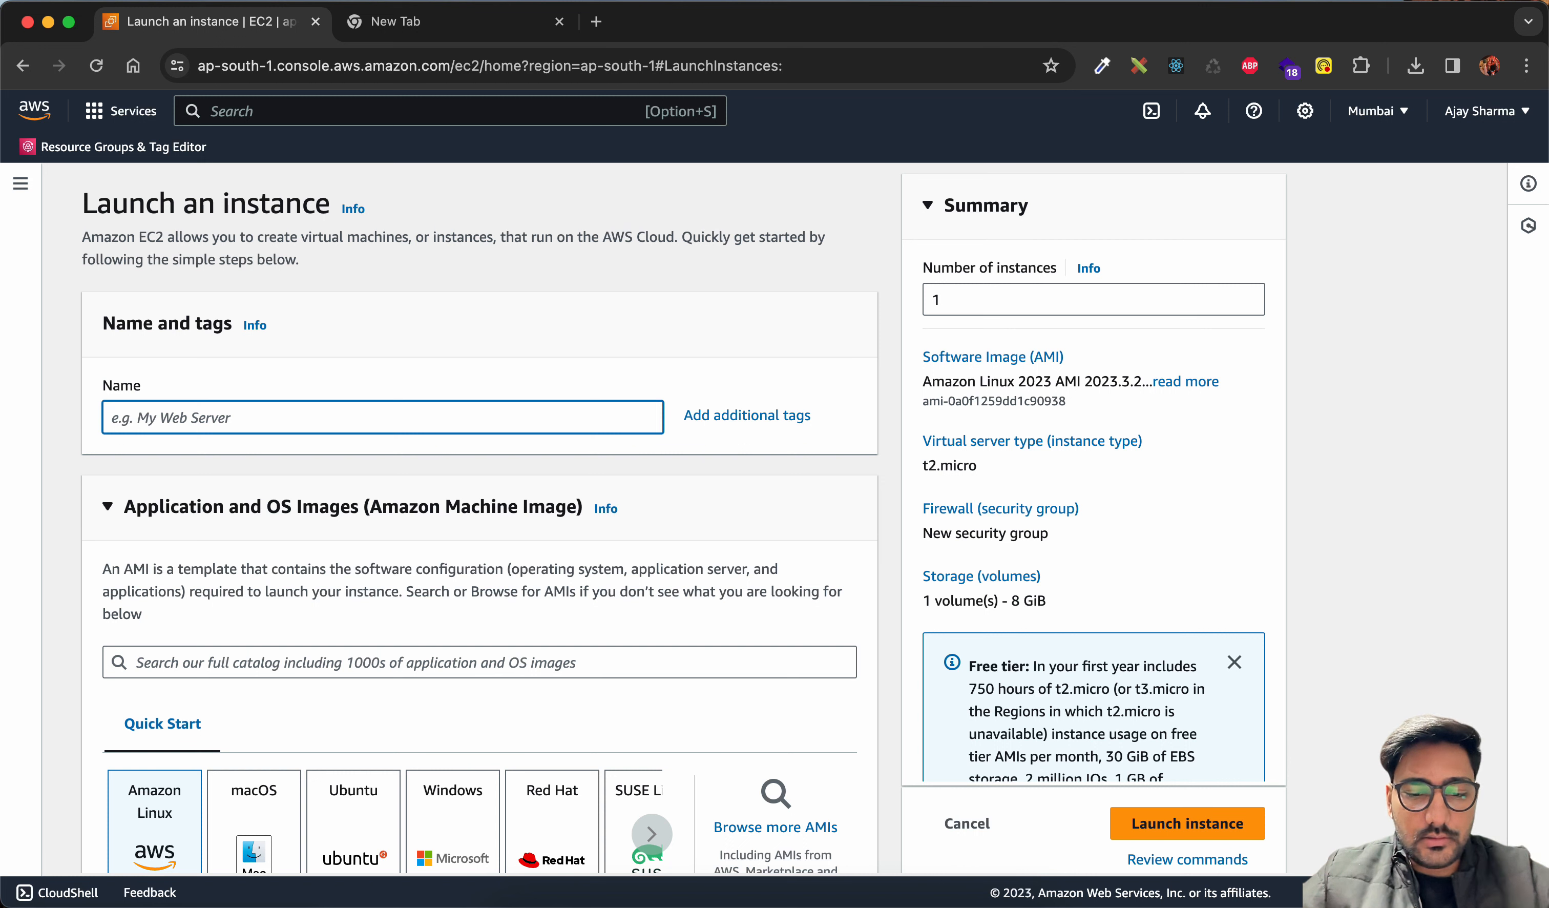
{"action": "type", "text": "t2ins"}
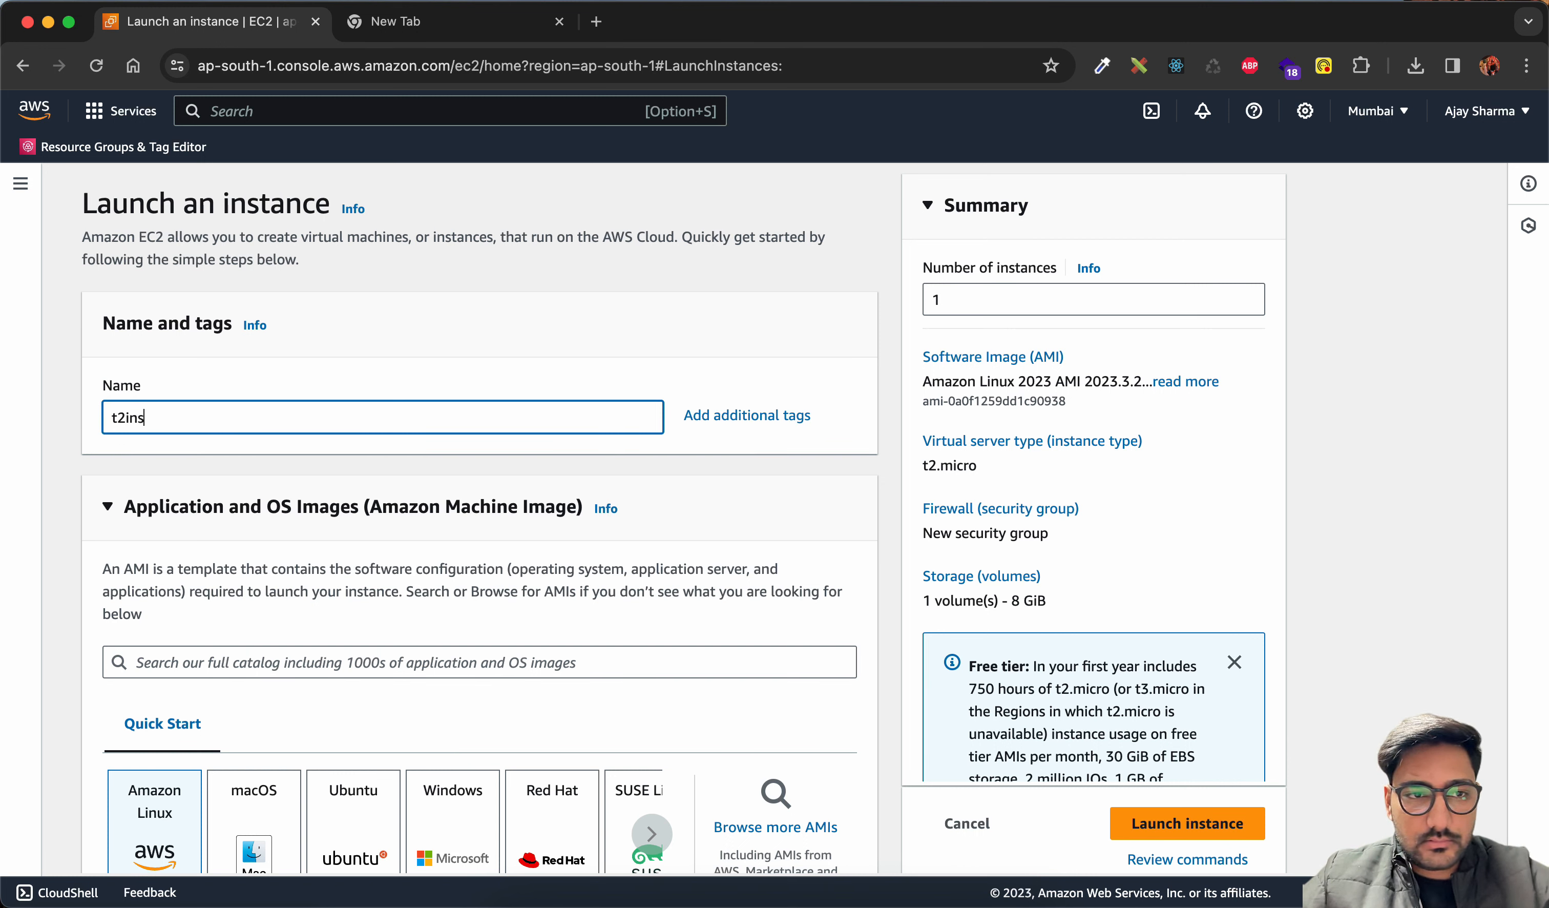
{"action": "type", "text": "tance"}
{"action": "key", "text": "super+a"}
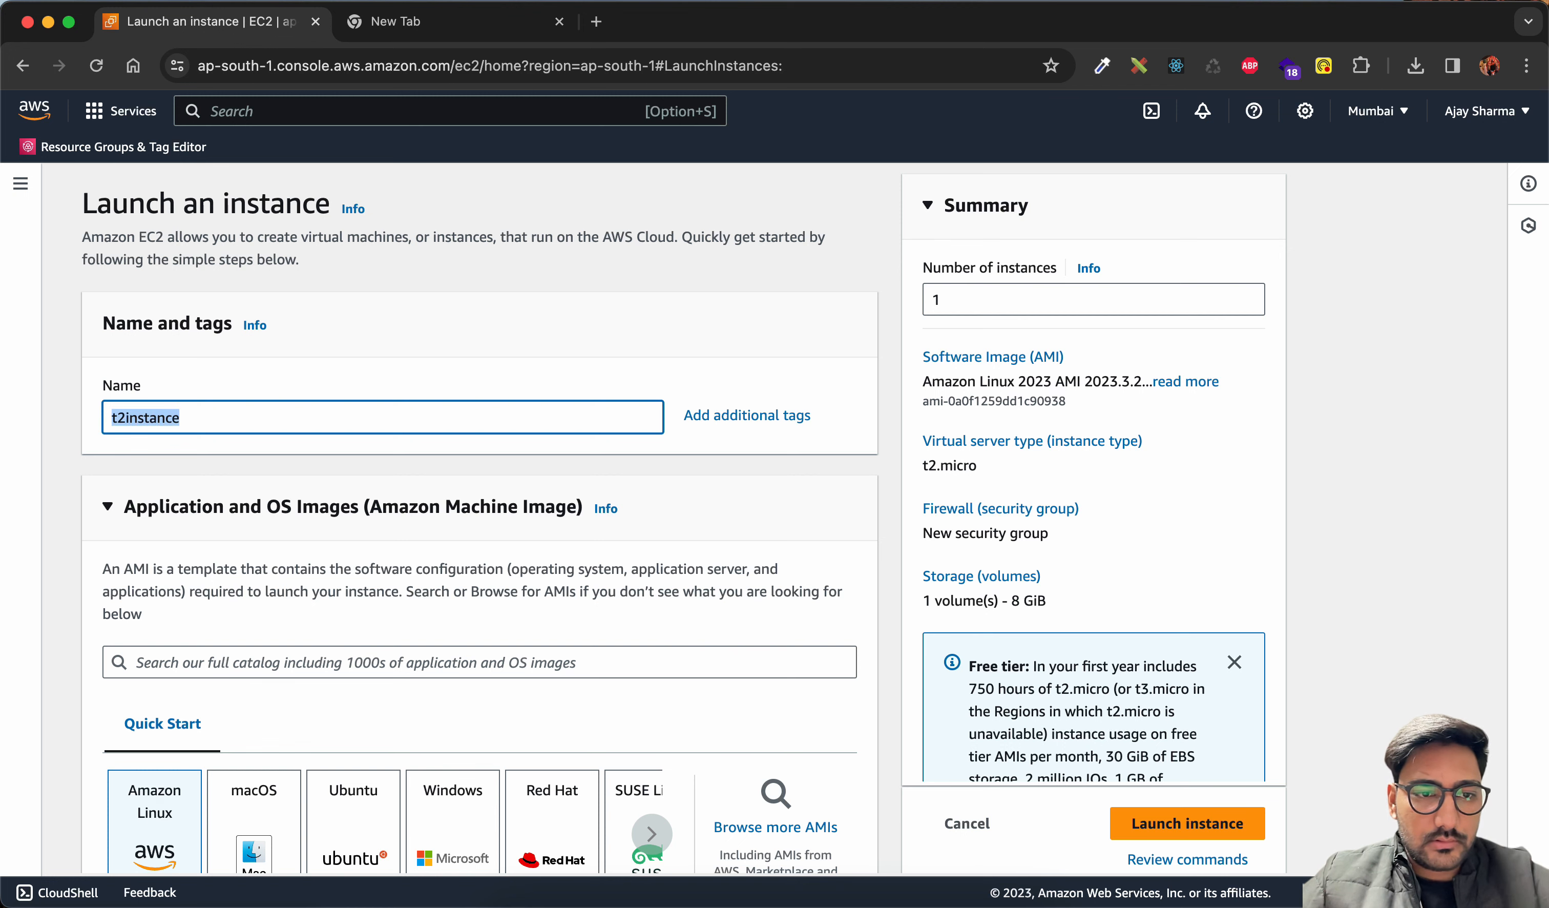
Choose Ubuntu as the operating system image, keeping Ubuntu Server 22.04 LTS (HVM), SSD Volume Type
{"action": "scroll", "coordinate": [480, 518], "scroll_direction": "down", "scroll_amount": 5}
{"action": "left_click", "coordinate": [353, 530]}
{"action": "scroll", "coordinate": [480, 517], "scroll_direction": "down", "scroll_amount": 1}
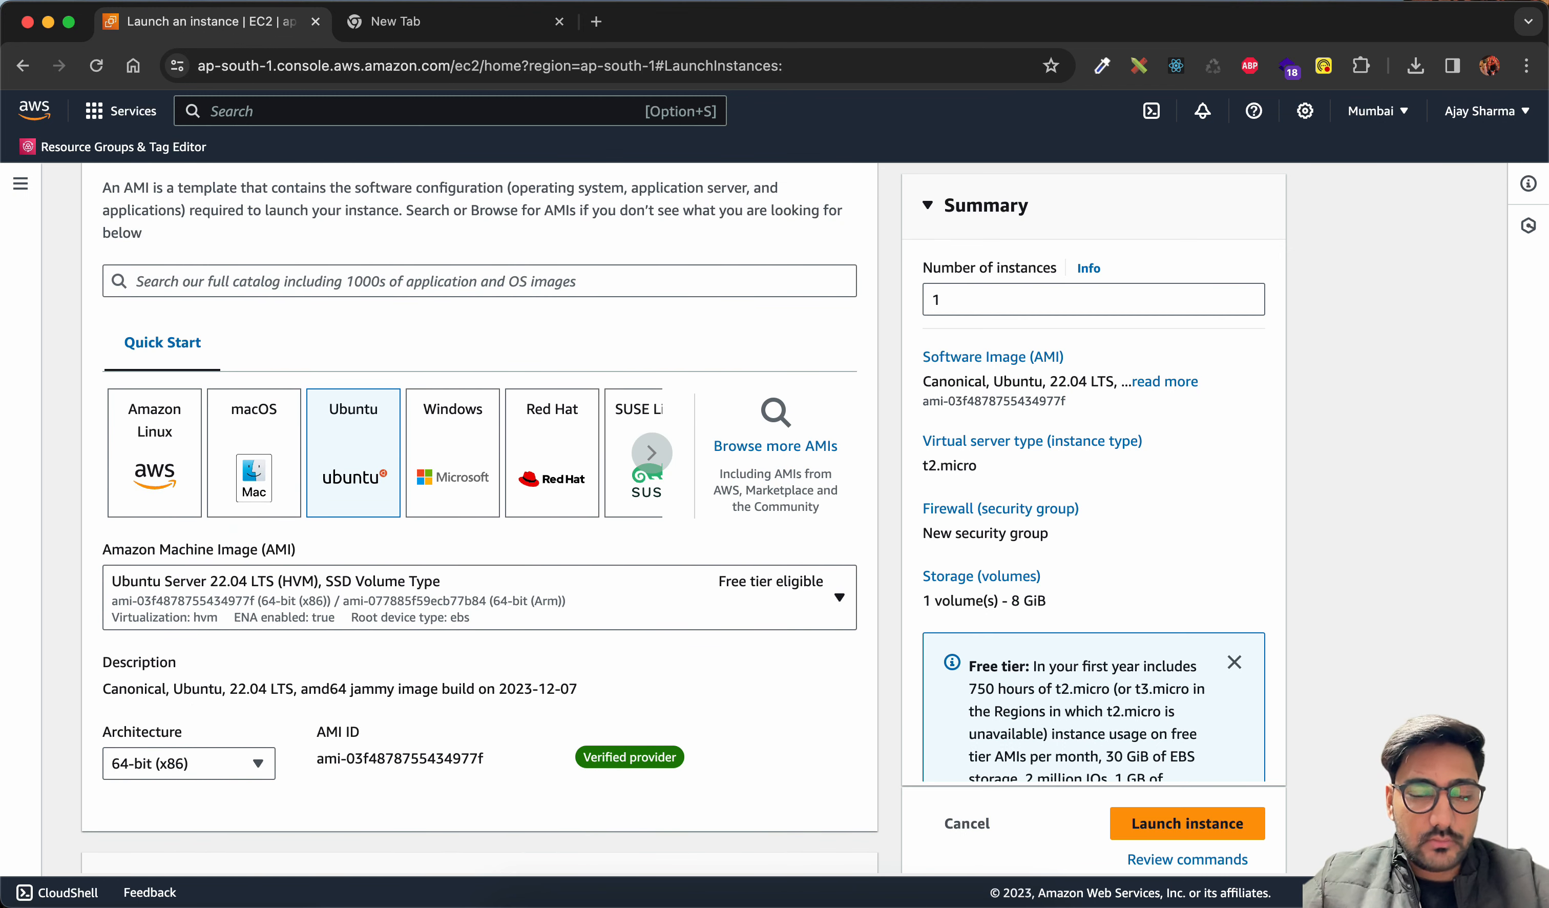
{"action": "left_click", "coordinate": [480, 597]}
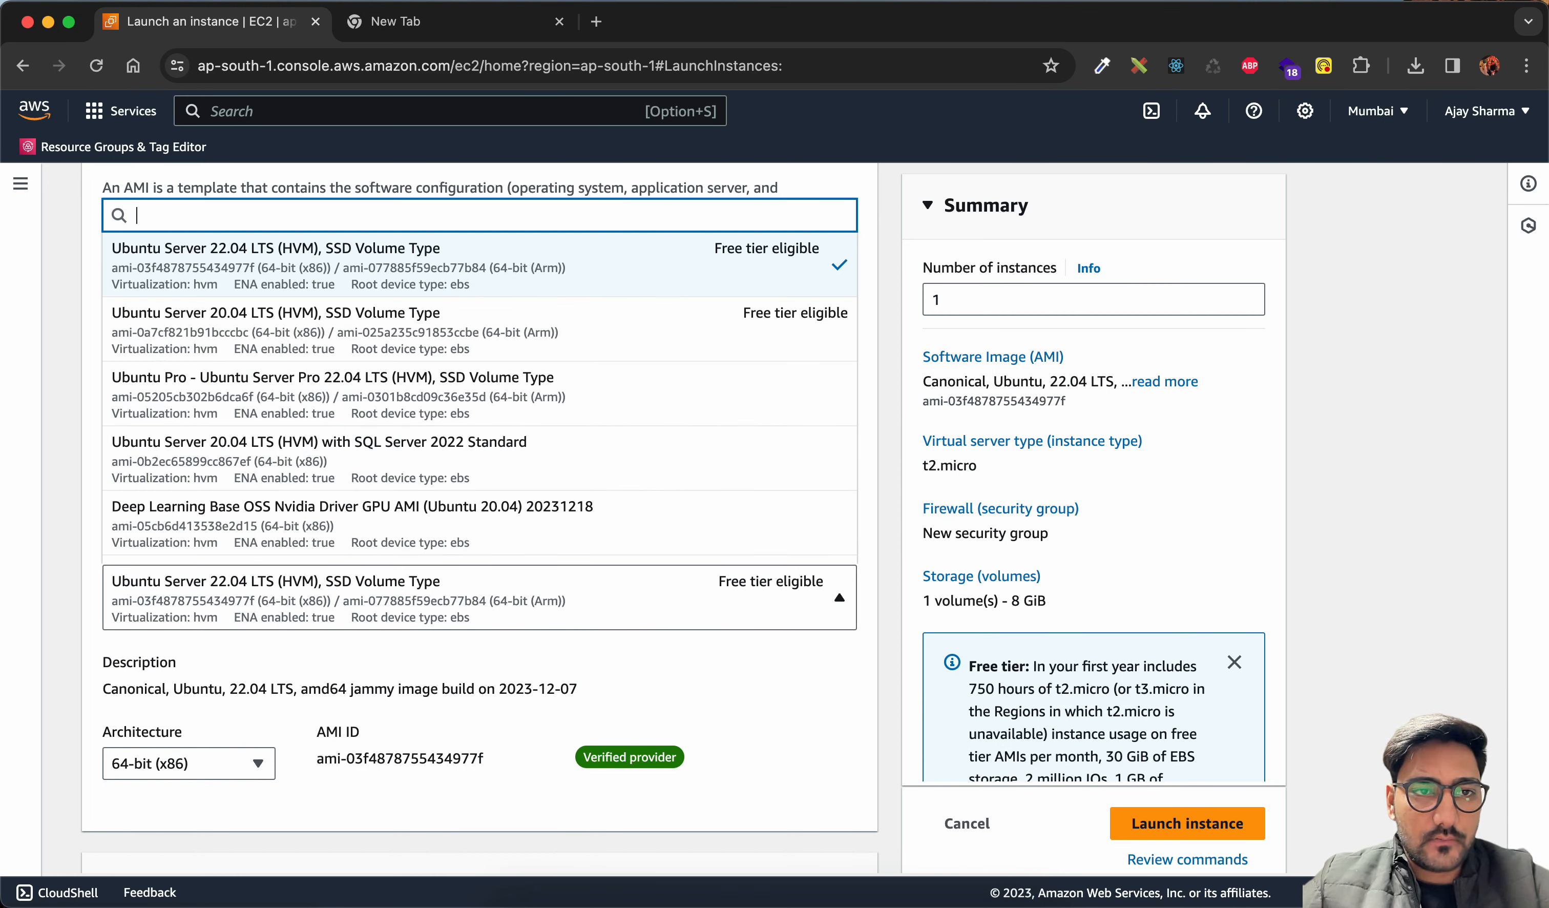
{"action": "key", "text": "Escape"}
Set the instance type to t2.small
{"action": "scroll", "coordinate": [480, 517], "scroll_direction": "down", "scroll_amount": 2}
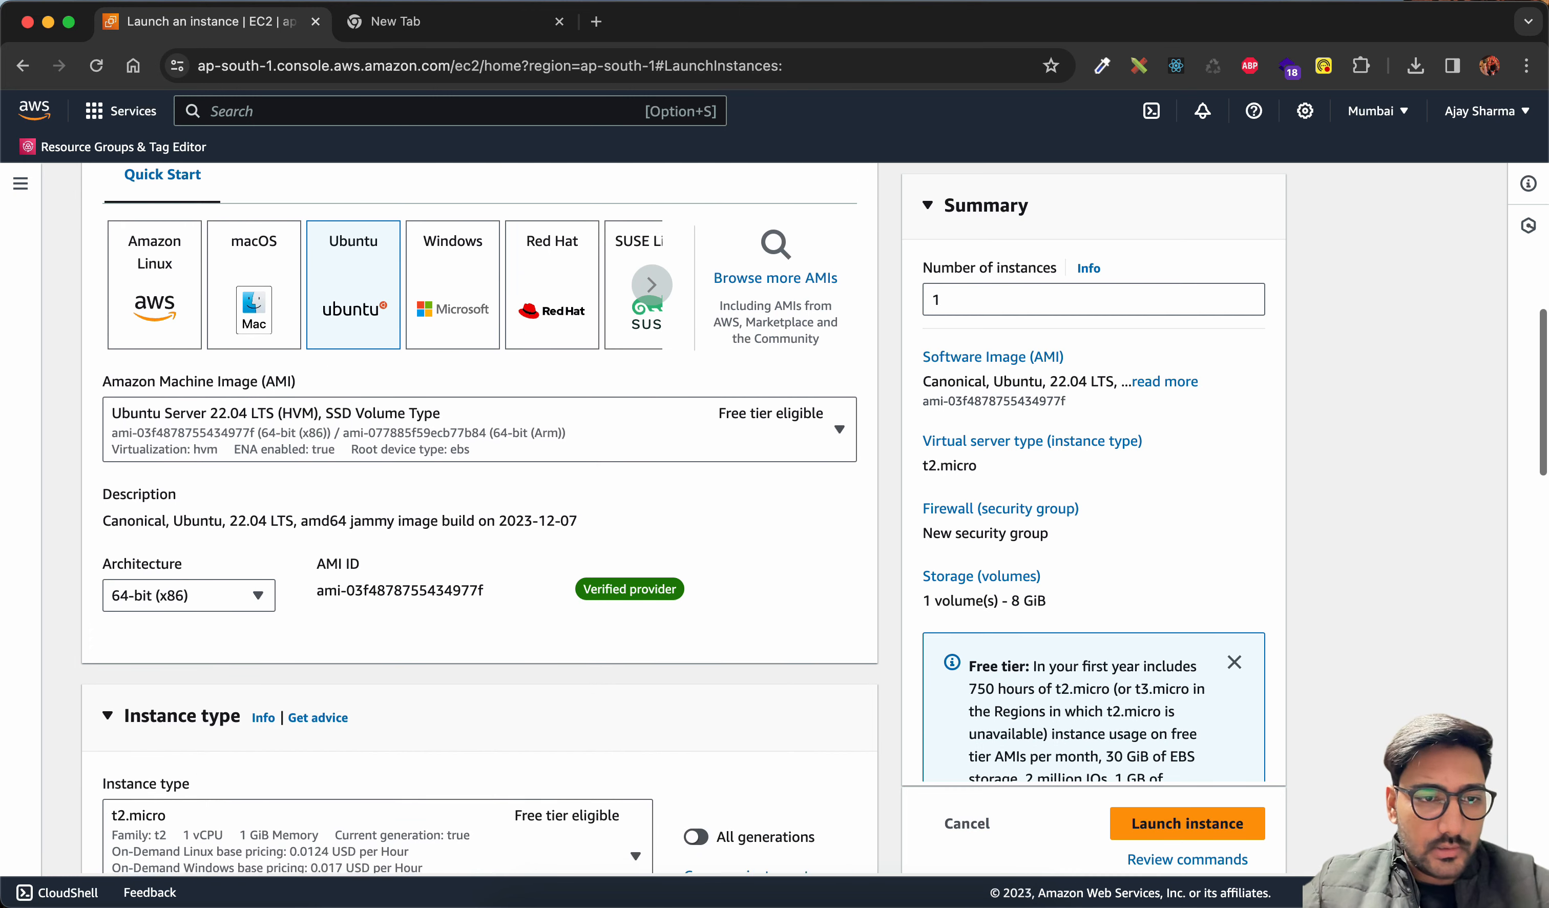
{"action": "scroll", "coordinate": [480, 517], "scroll_direction": "down", "scroll_amount": 3}
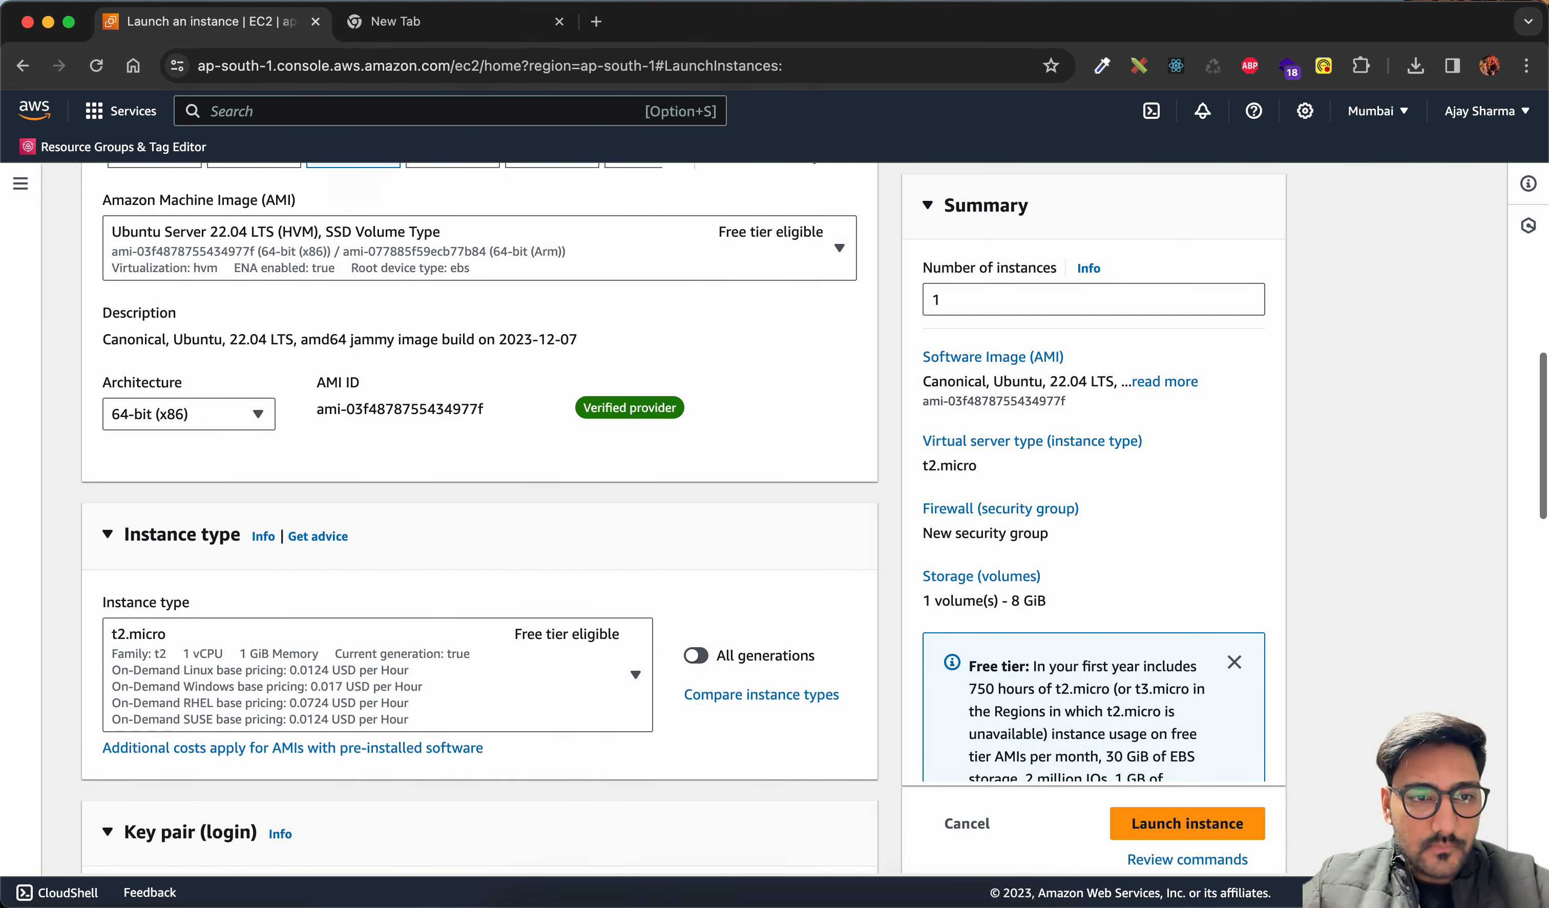
{"action": "scroll", "coordinate": [480, 517], "scroll_direction": "down", "scroll_amount": 3}
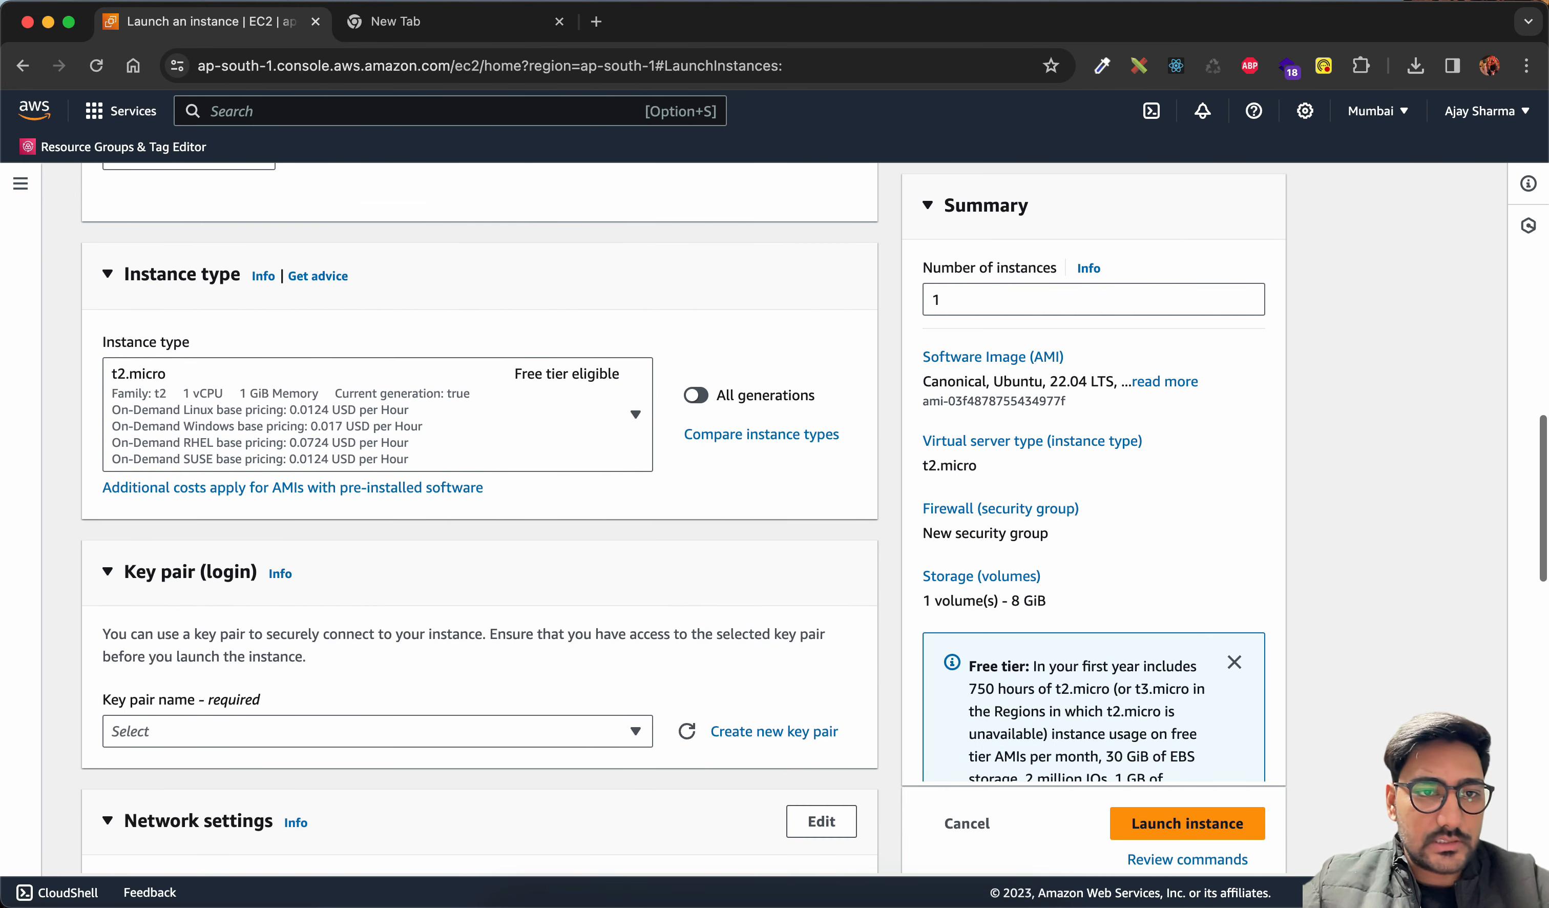
{"action": "left_click", "coordinate": [635, 414]}
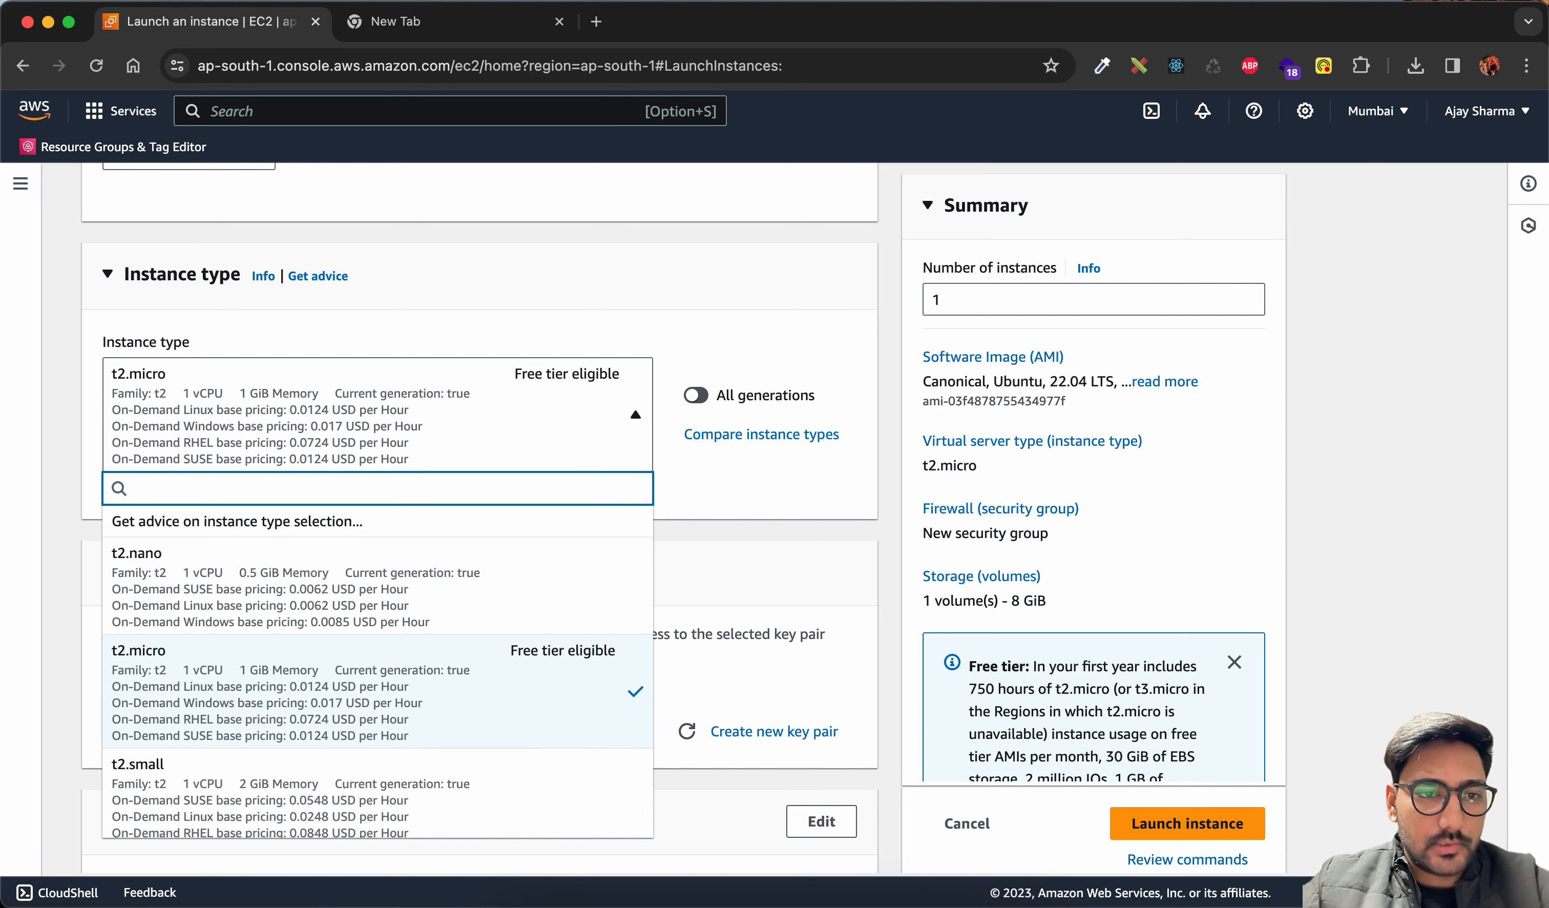
{"action": "scroll", "coordinate": [480, 518], "scroll_direction": "down", "scroll_amount": 2}
{"action": "scroll", "coordinate": [377, 524], "scroll_direction": "down", "scroll_amount": 3}
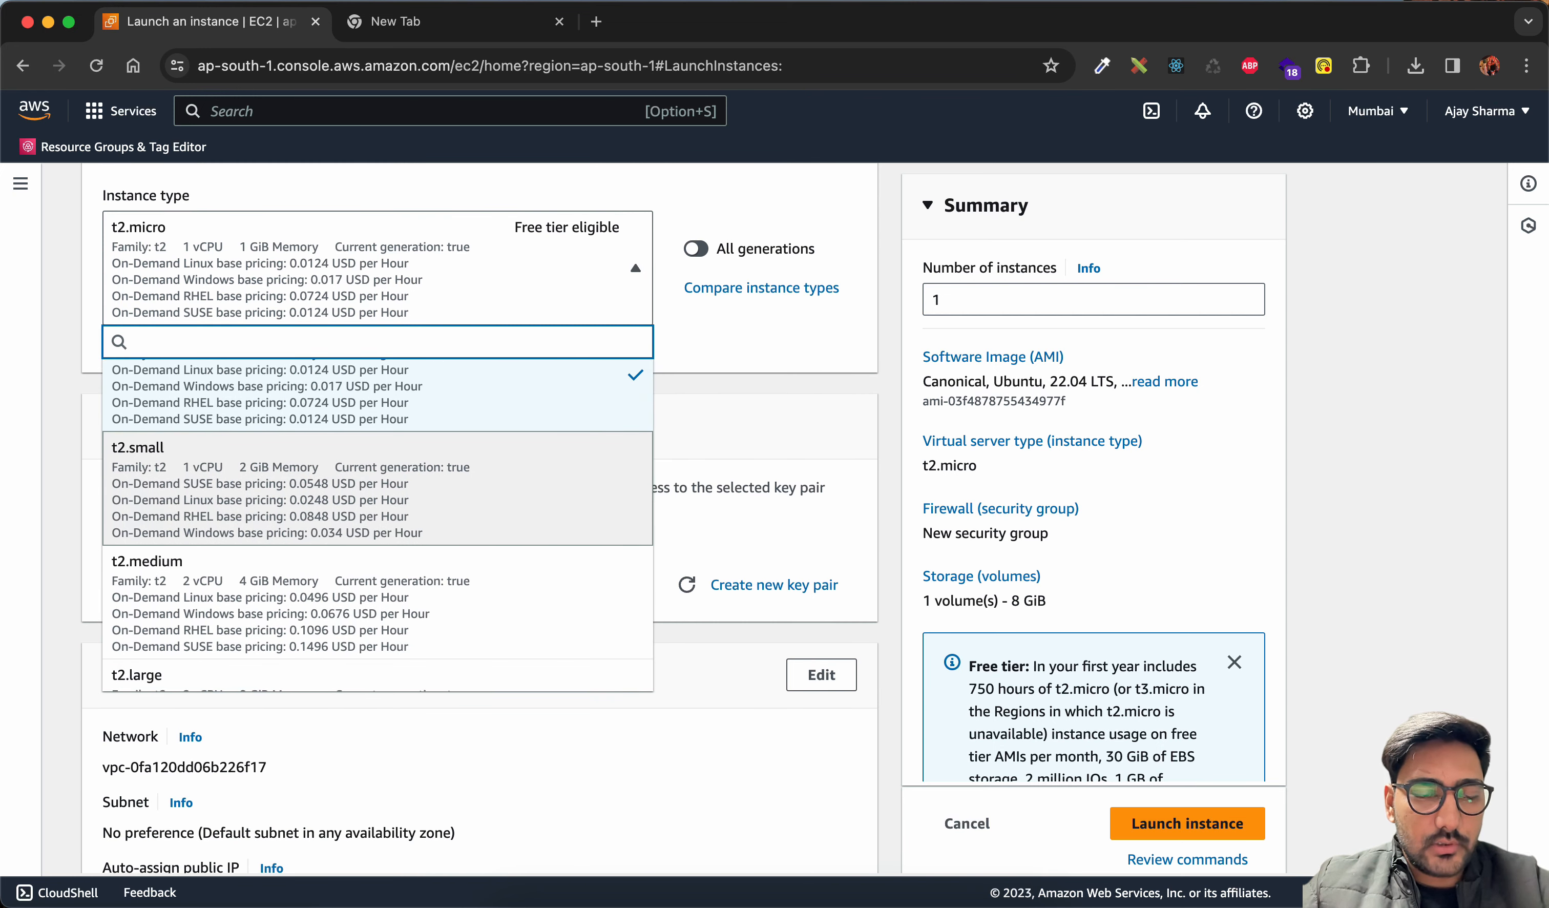
{"action": "scroll", "coordinate": [377, 561], "scroll_direction": "down", "scroll_amount": 1}
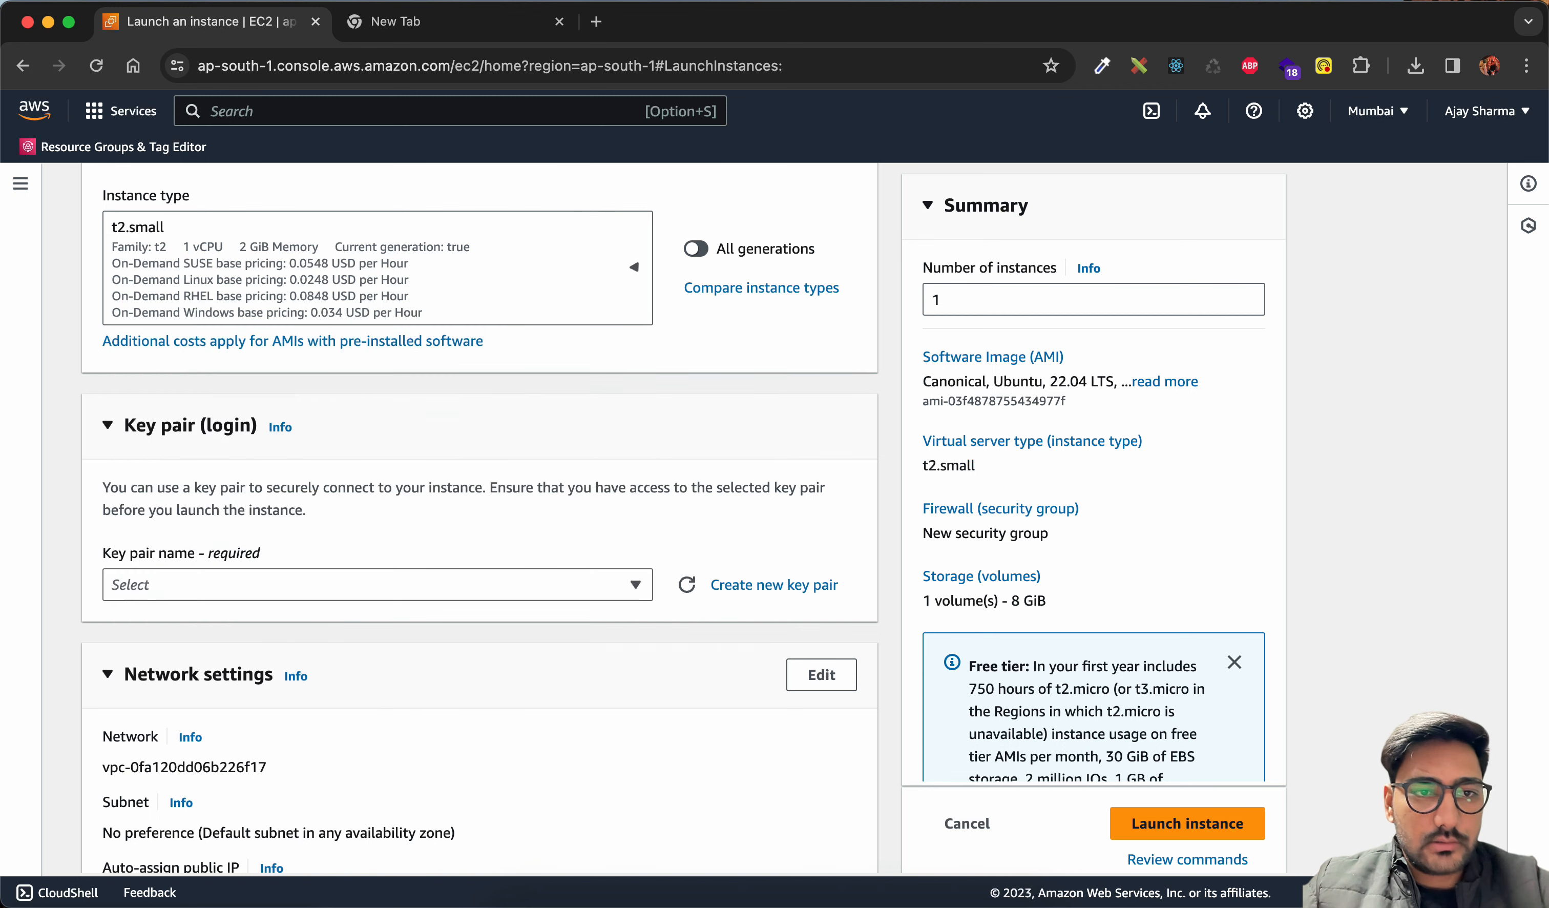
{"action": "left_click", "coordinate": [374, 455]}
Review the key pair, network and storage settings, and try to launch the instance without choosing a key pair option
{"action": "scroll", "coordinate": [480, 517], "scroll_direction": "down", "scroll_amount": 2}
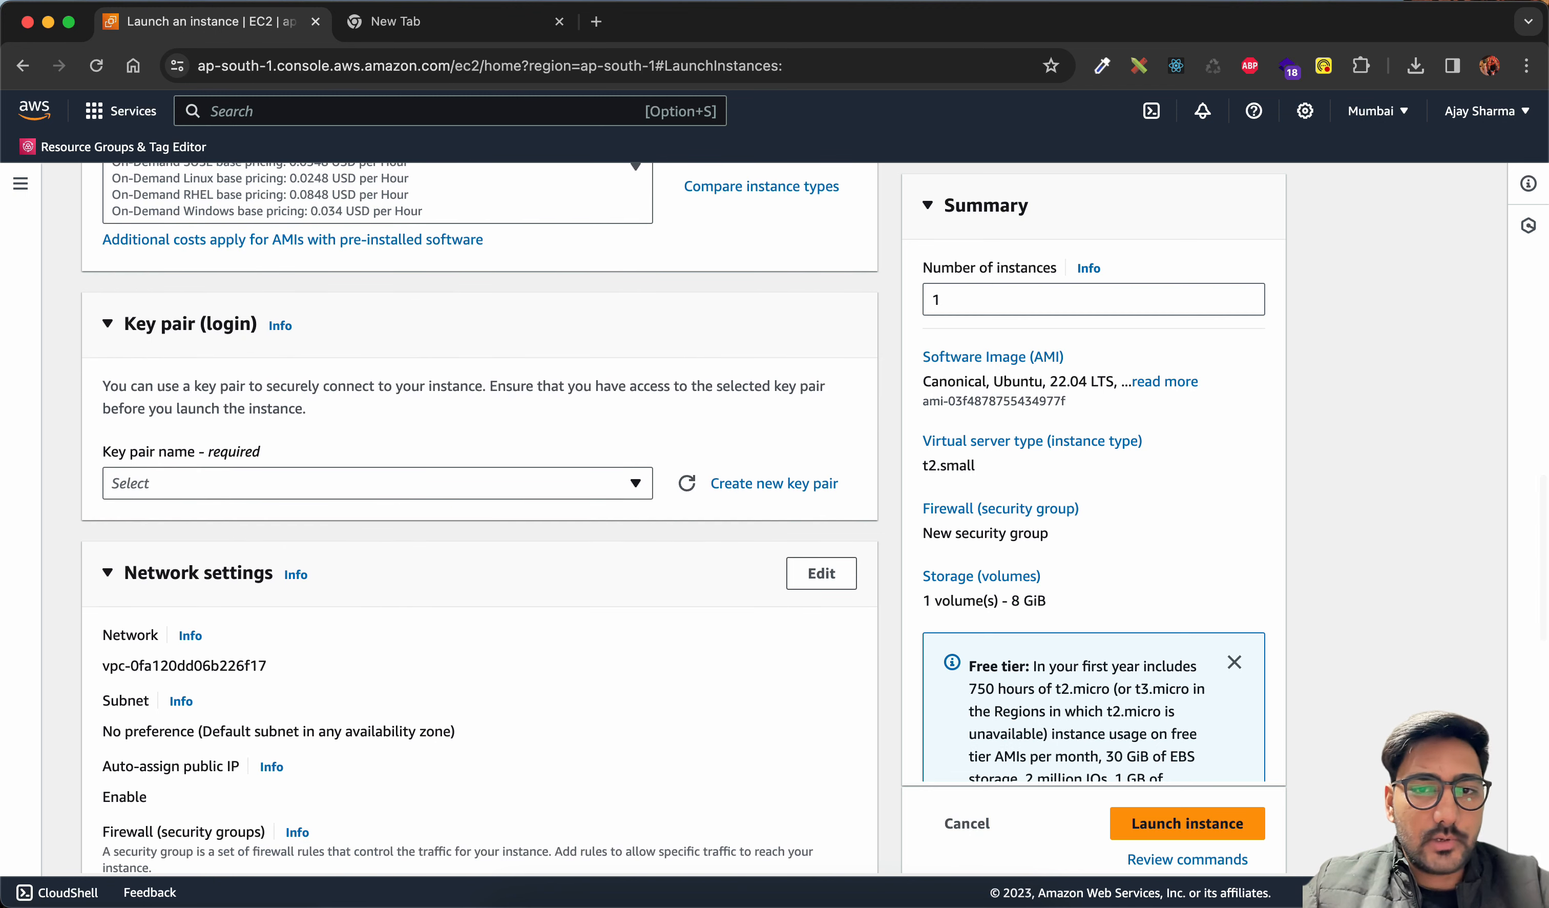
{"action": "left_click", "coordinate": [377, 483]}
{"action": "left_click", "coordinate": [377, 483]}
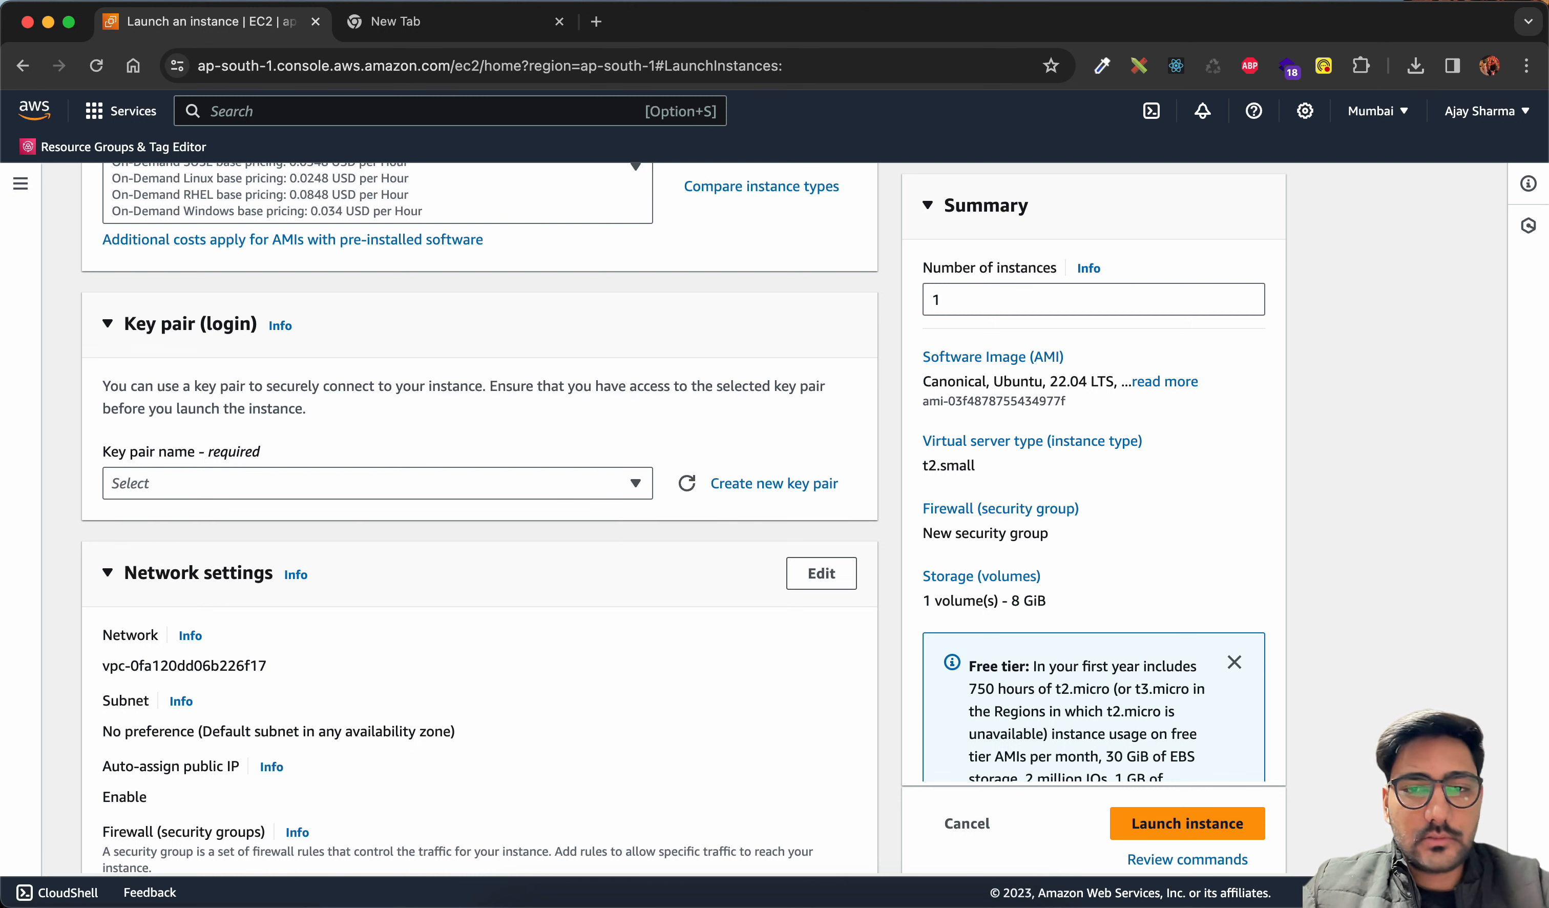
{"action": "scroll", "coordinate": [481, 518], "scroll_direction": "down", "scroll_amount": 6}
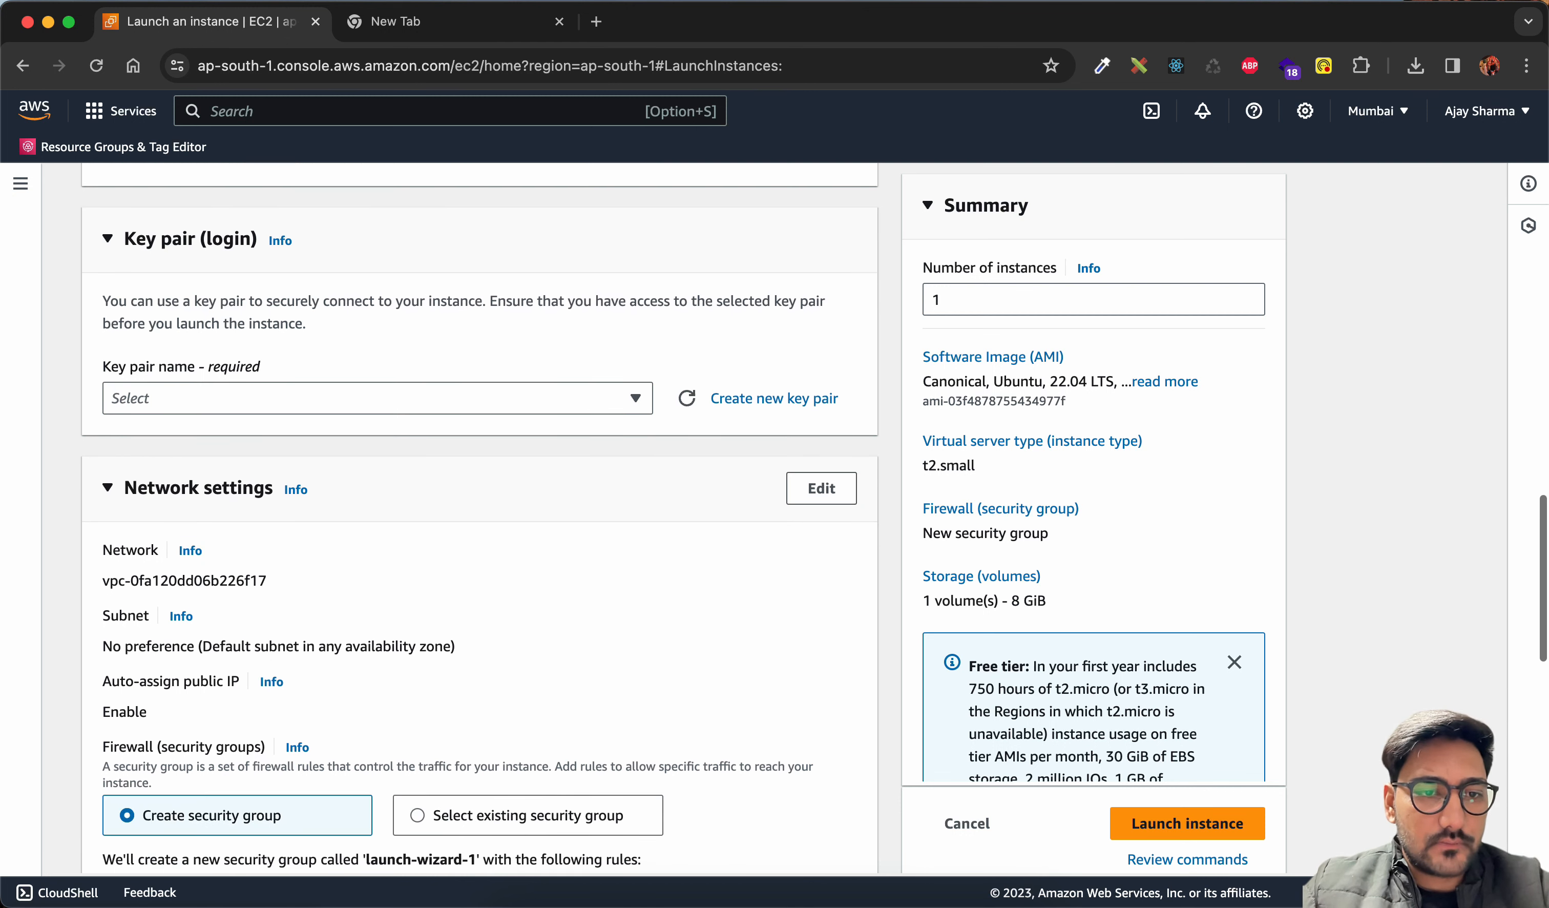
{"action": "scroll", "coordinate": [480, 517], "scroll_direction": "down", "scroll_amount": 4}
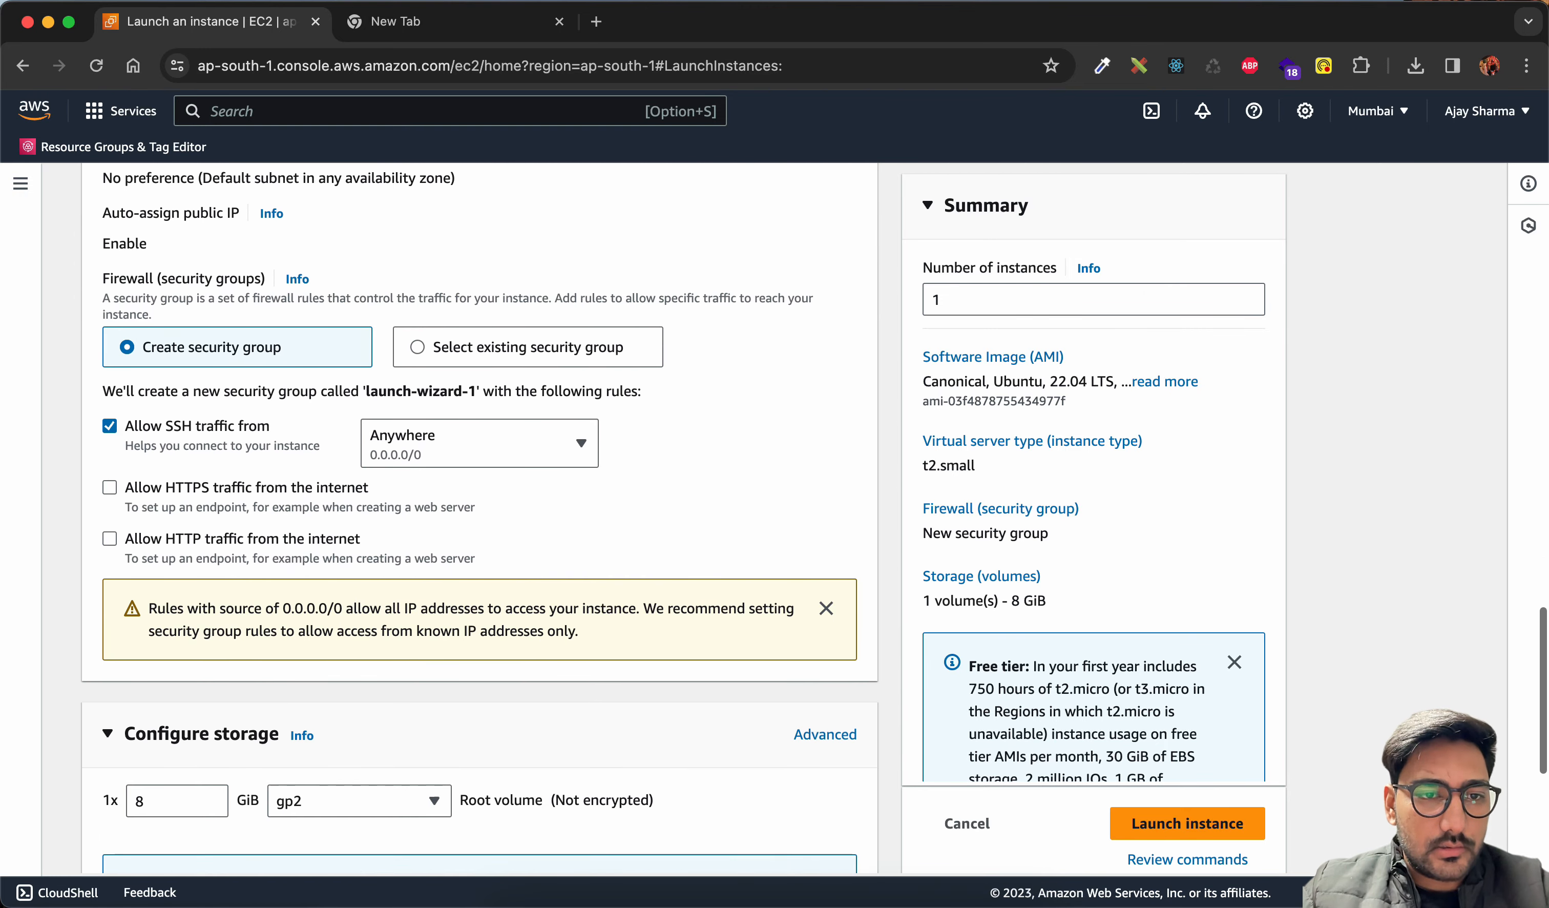
{"action": "scroll", "coordinate": [480, 517], "scroll_direction": "down", "scroll_amount": 4}
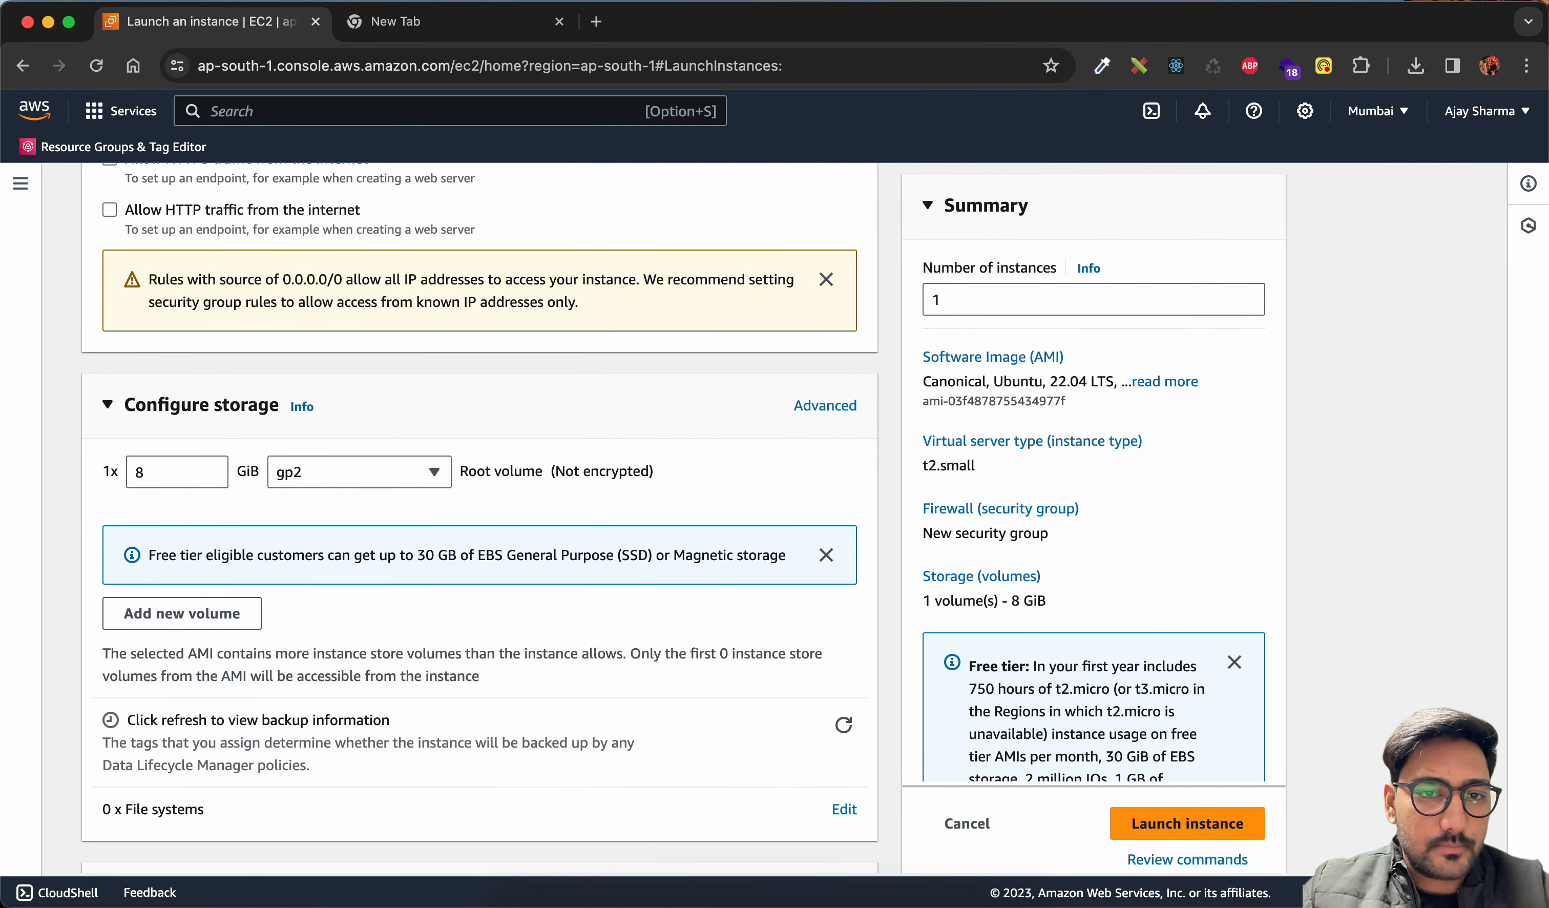
{"action": "scroll", "coordinate": [480, 517], "scroll_direction": "down", "scroll_amount": 1}
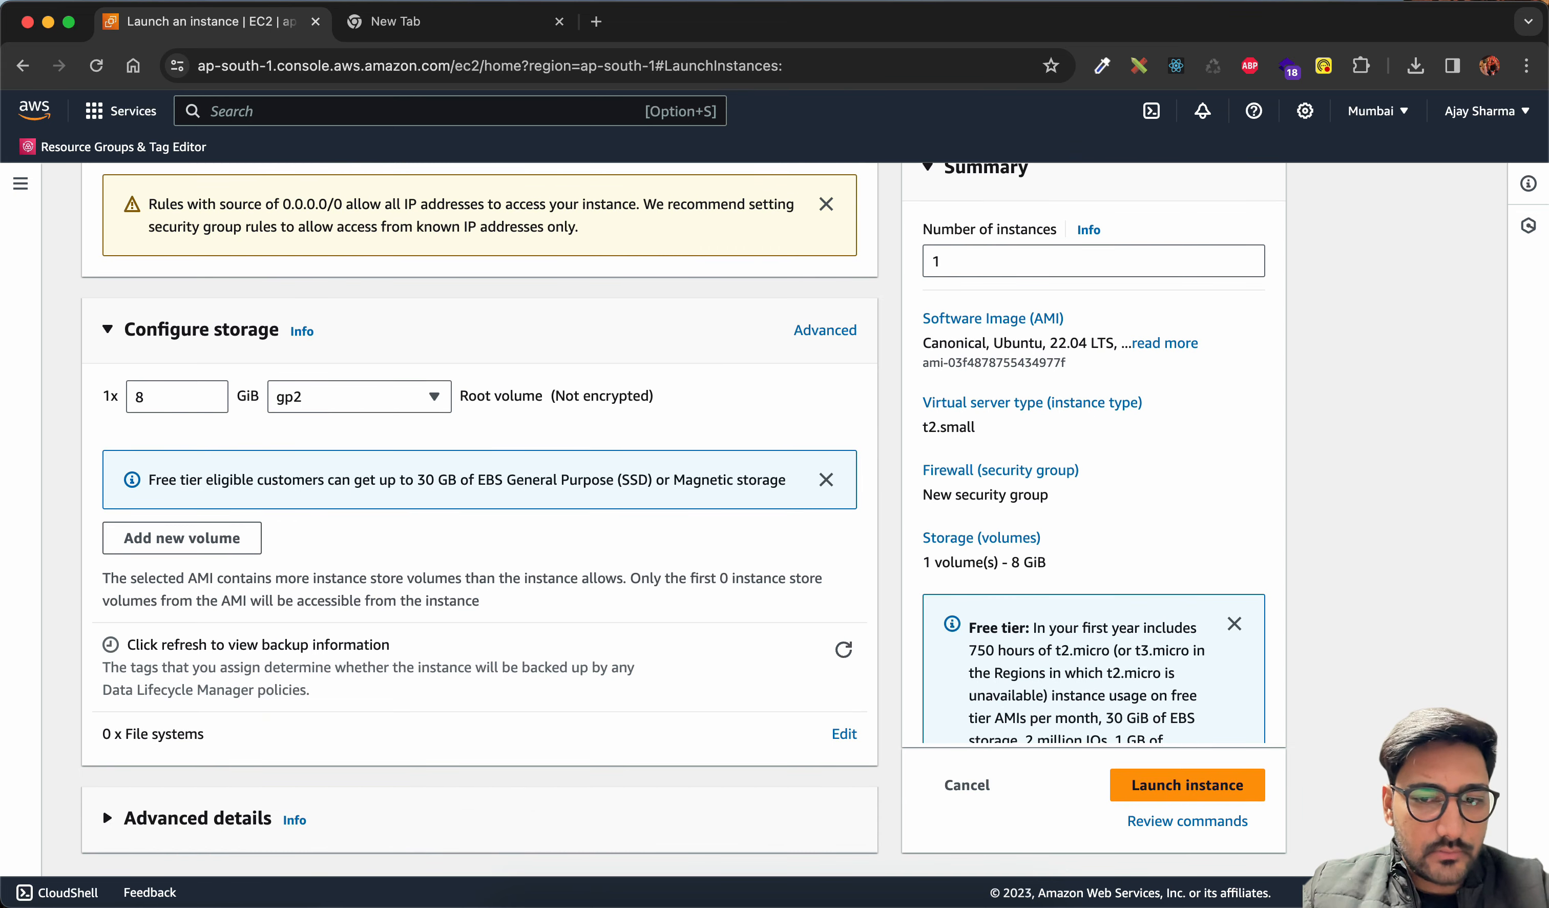
{"action": "left_click", "coordinate": [1187, 785]}
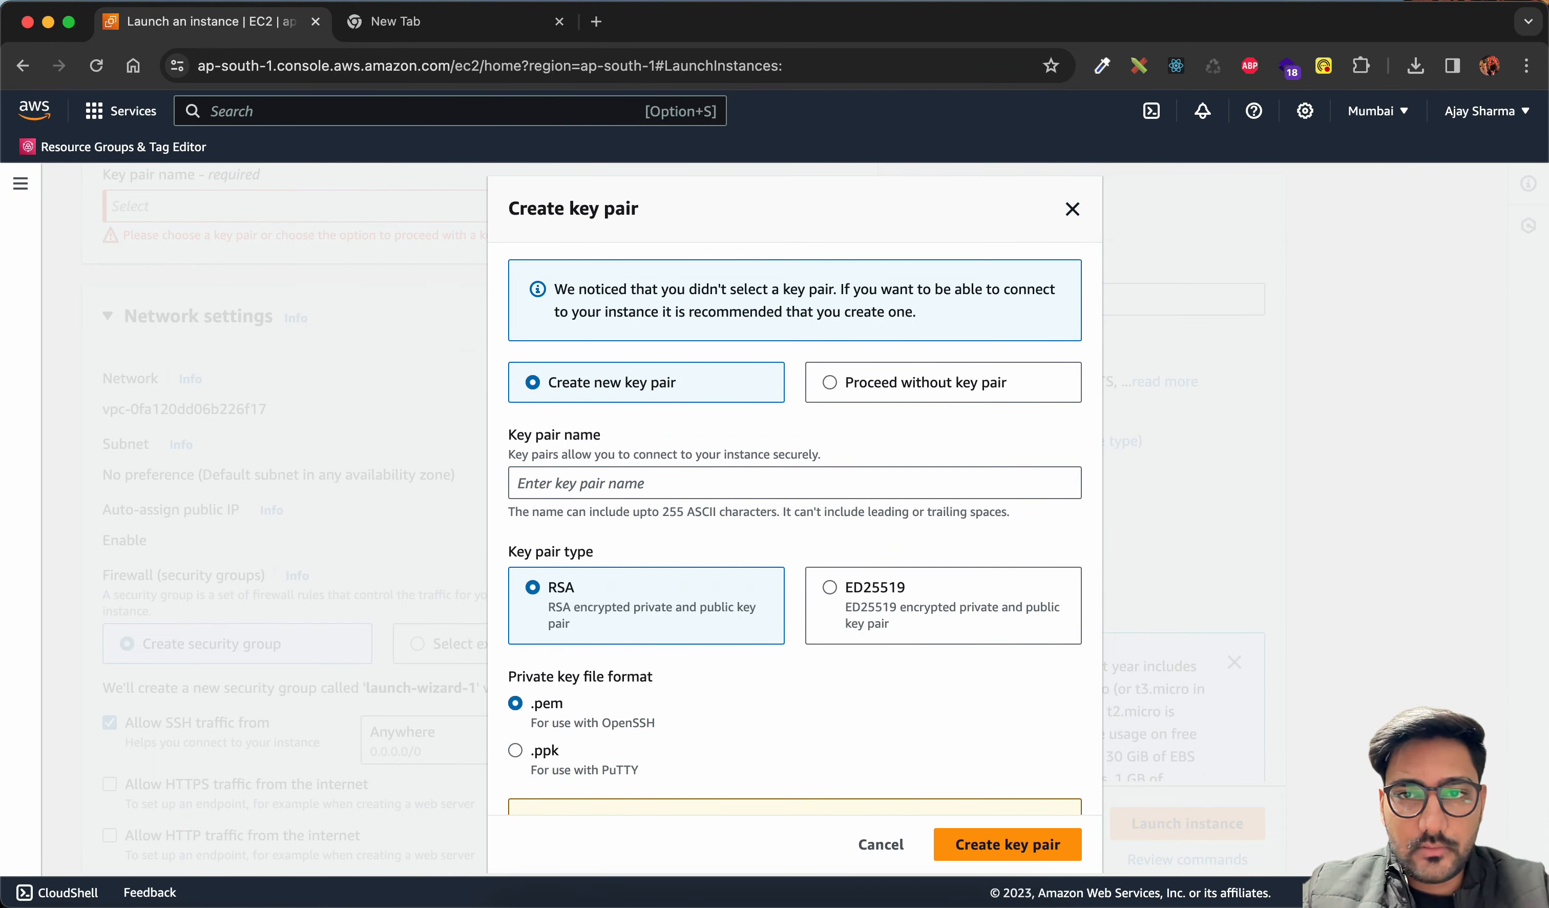
{"action": "key", "text": "Escape"}
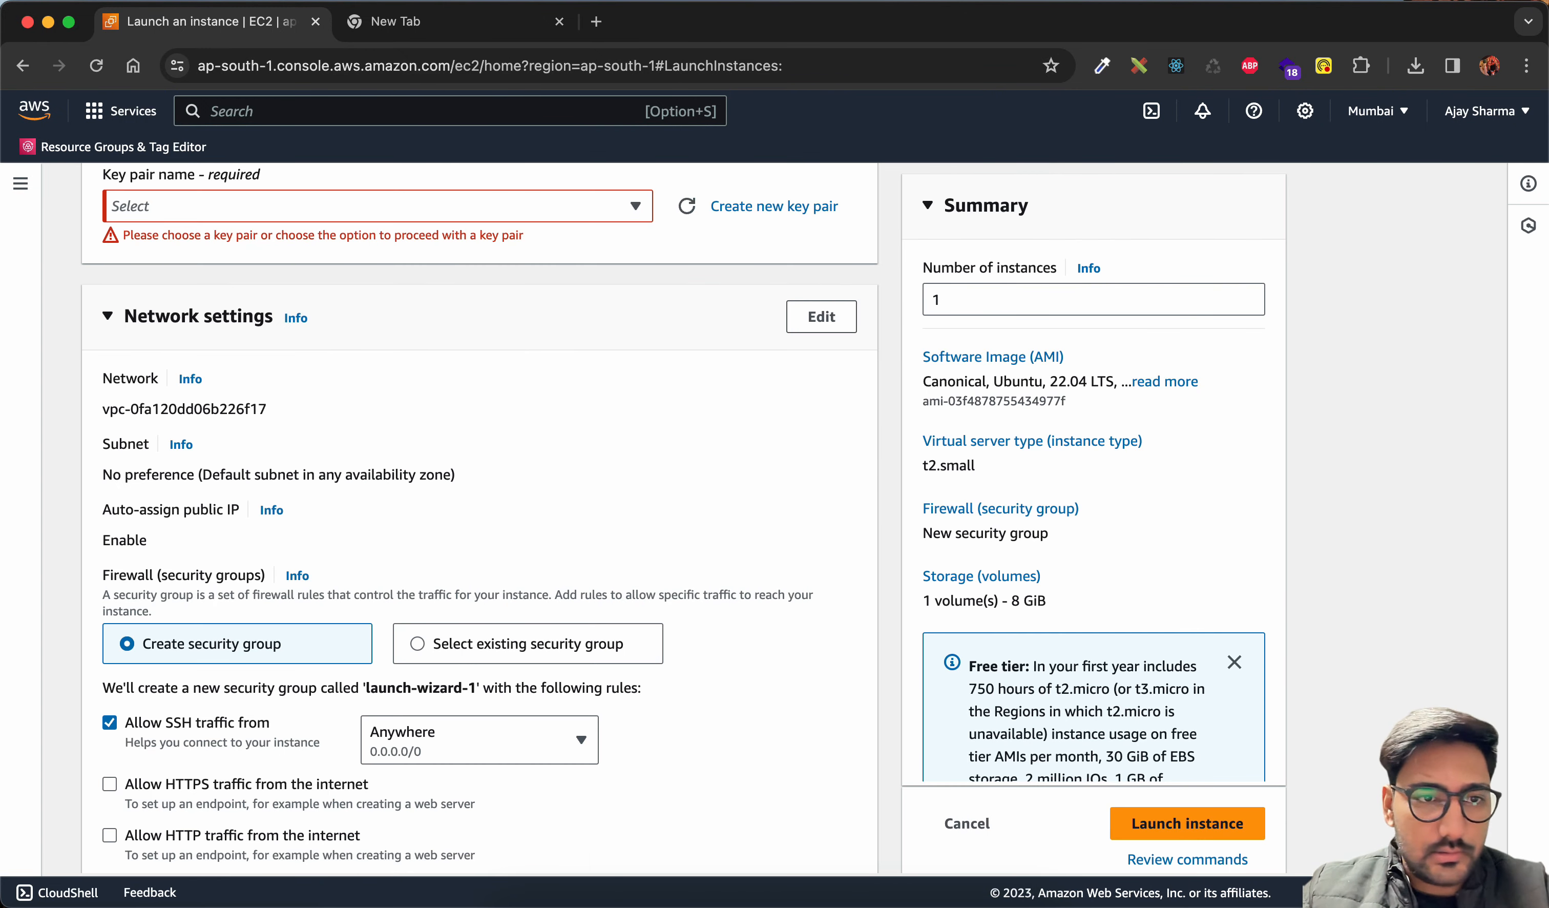
Set the key pair option to proceed without a key pair and launch the instance
{"action": "scroll", "coordinate": [480, 517], "scroll_direction": "up", "scroll_amount": 4}
{"action": "left_click", "coordinate": [377, 431]}
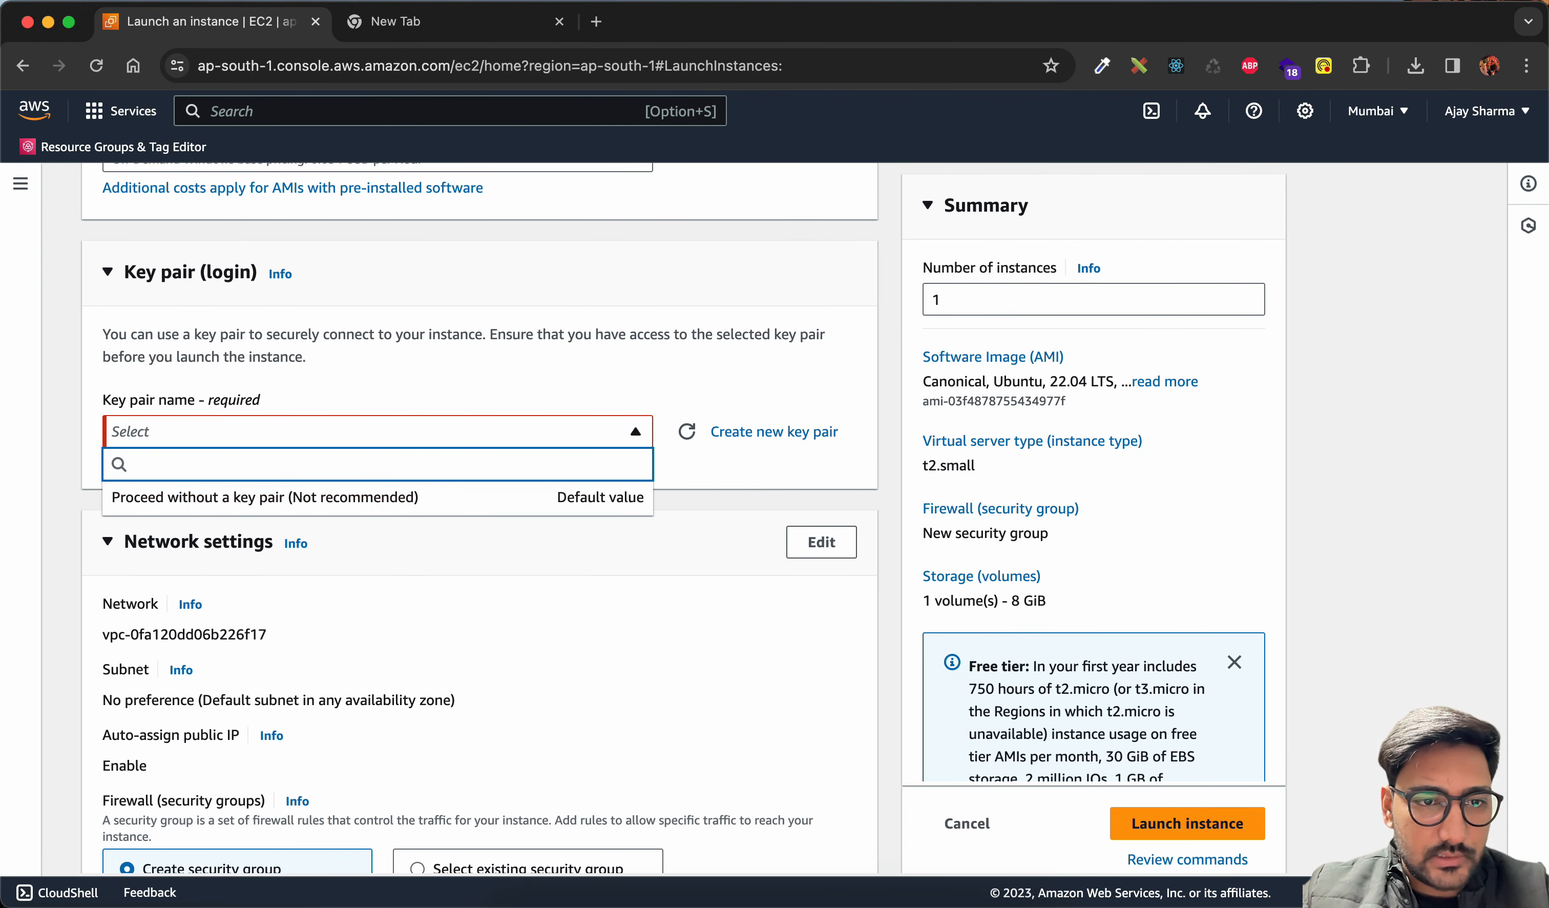
{"action": "left_click", "coordinate": [265, 497]}
{"action": "scroll", "coordinate": [481, 517], "scroll_direction": "down", "scroll_amount": 2}
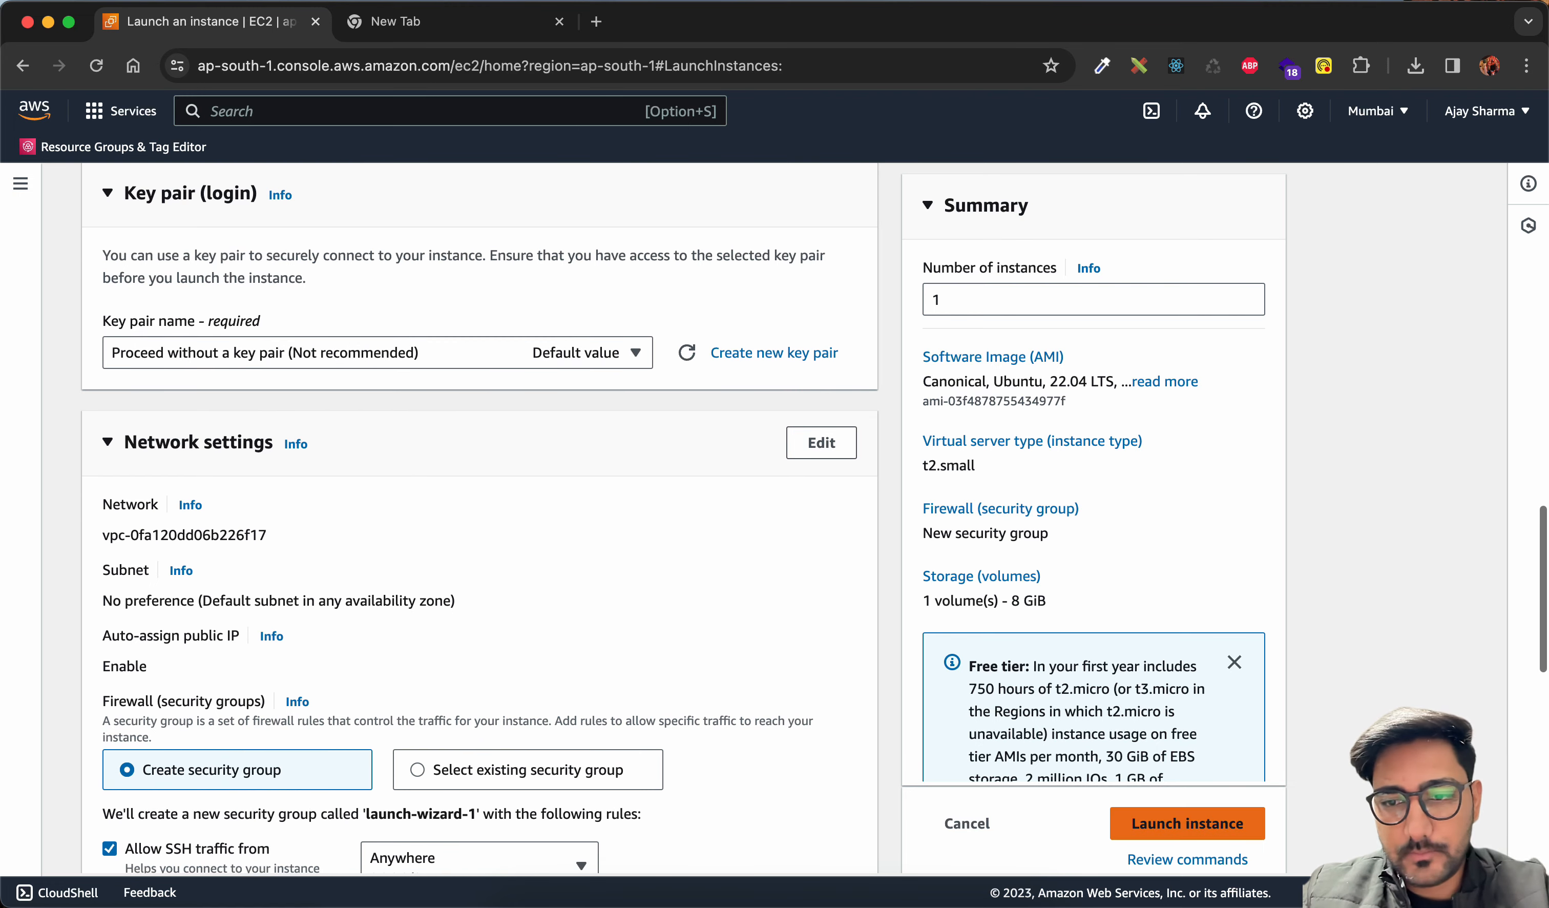
{"action": "left_click", "coordinate": [1187, 823]}
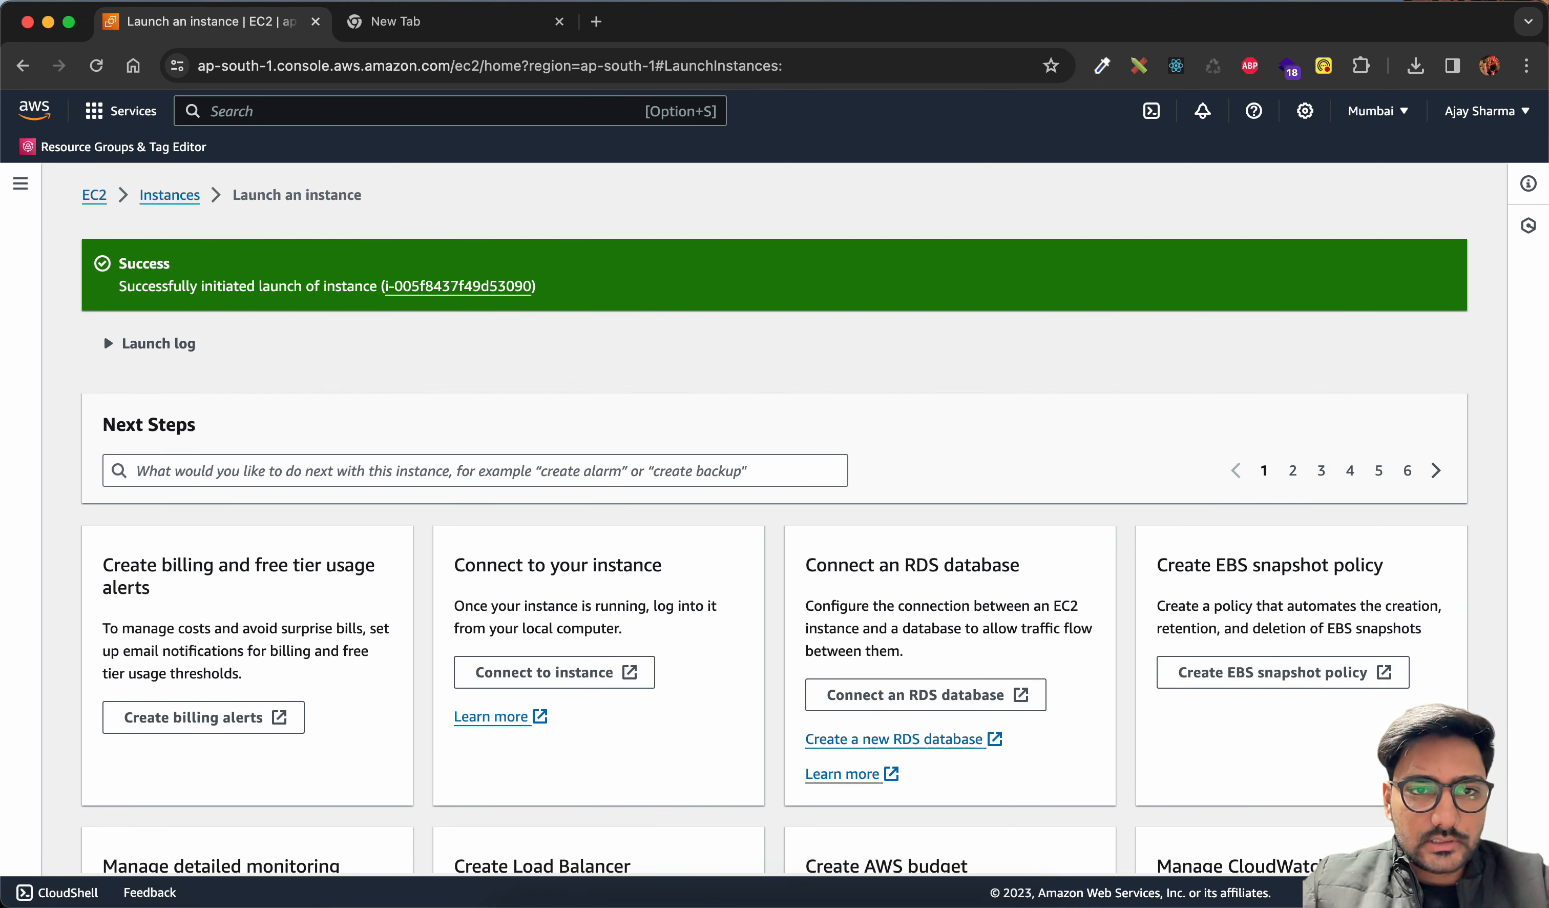
Open the instances list for the launched instance, refresh its state repeatedly, and remove the instance ID filter
{"action": "left_click", "coordinate": [458, 285]}
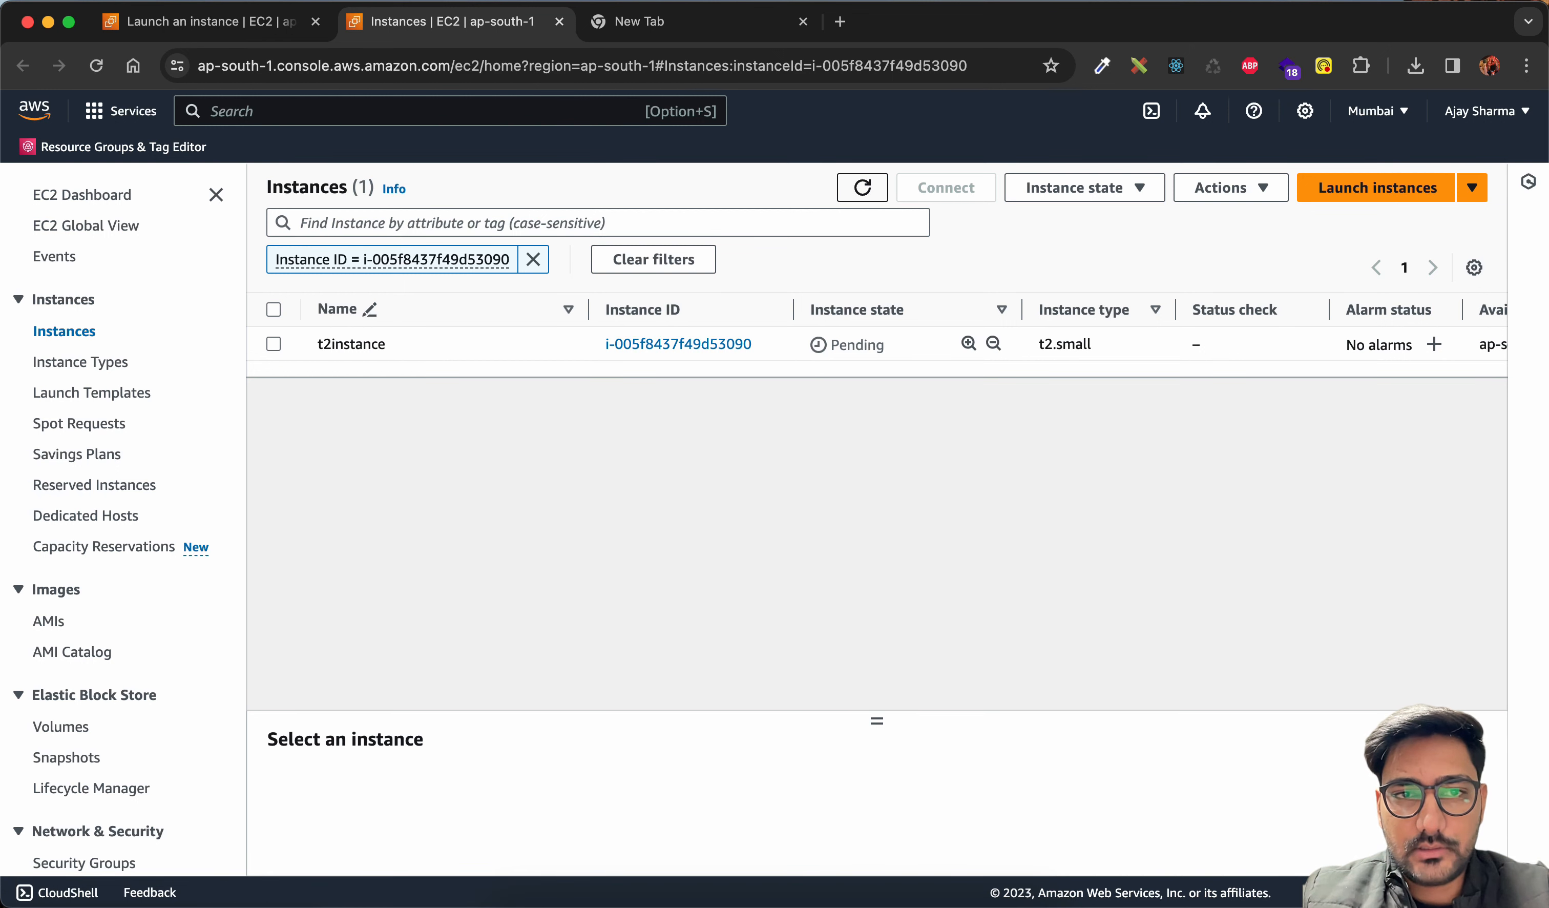
{"action": "left_click", "coordinate": [863, 187]}
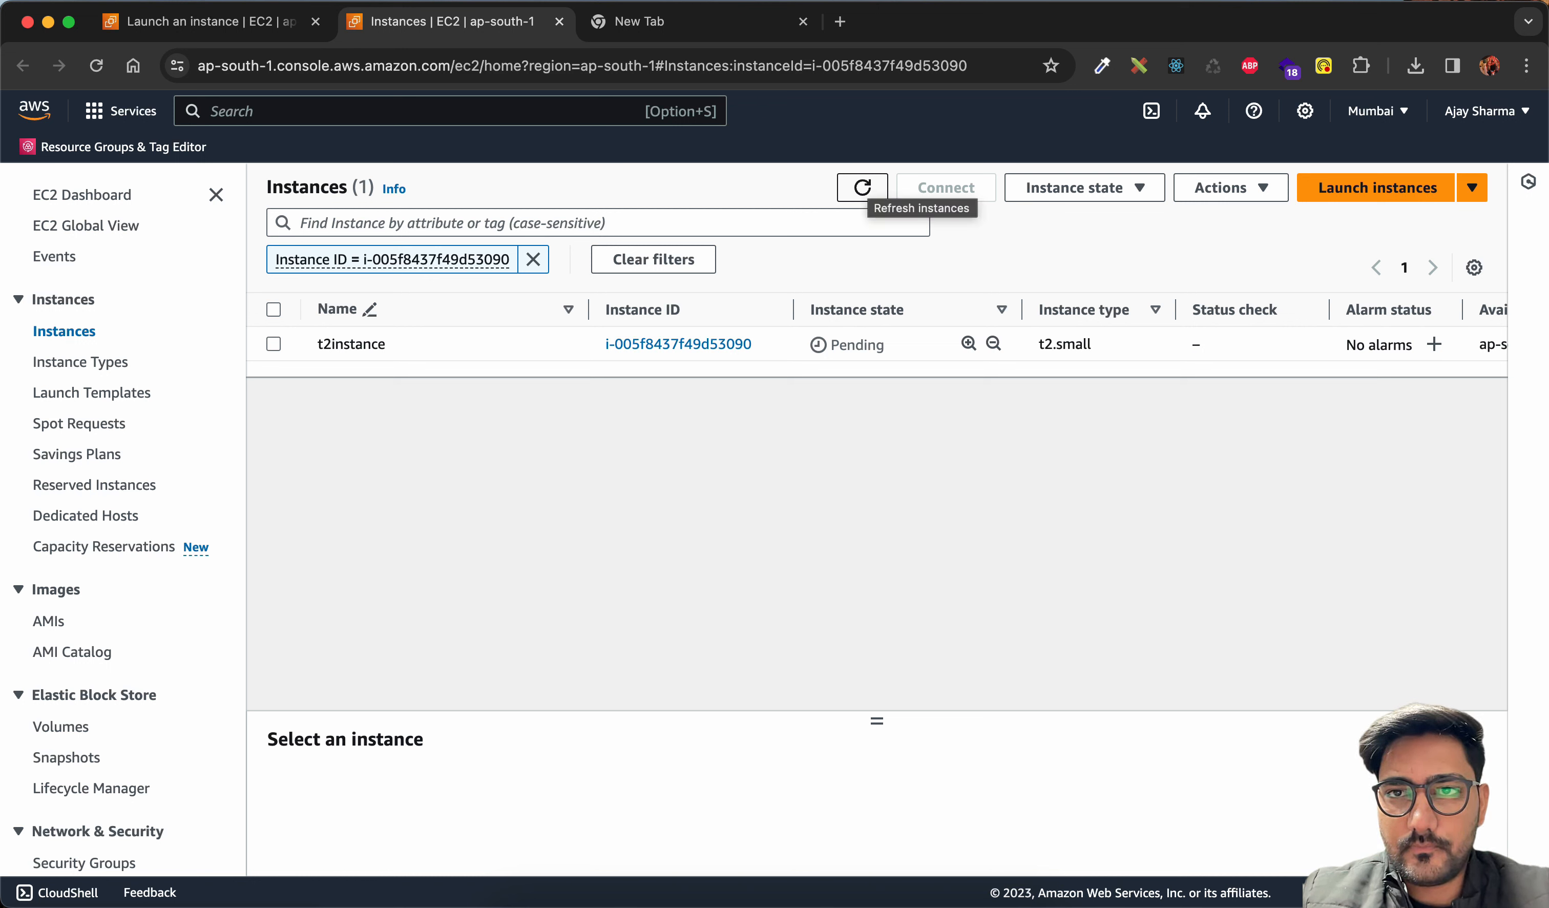
{"action": "left_click", "coordinate": [867, 187]}
{"action": "left_click", "coordinate": [868, 187]}
{"action": "left_click", "coordinate": [867, 187]}
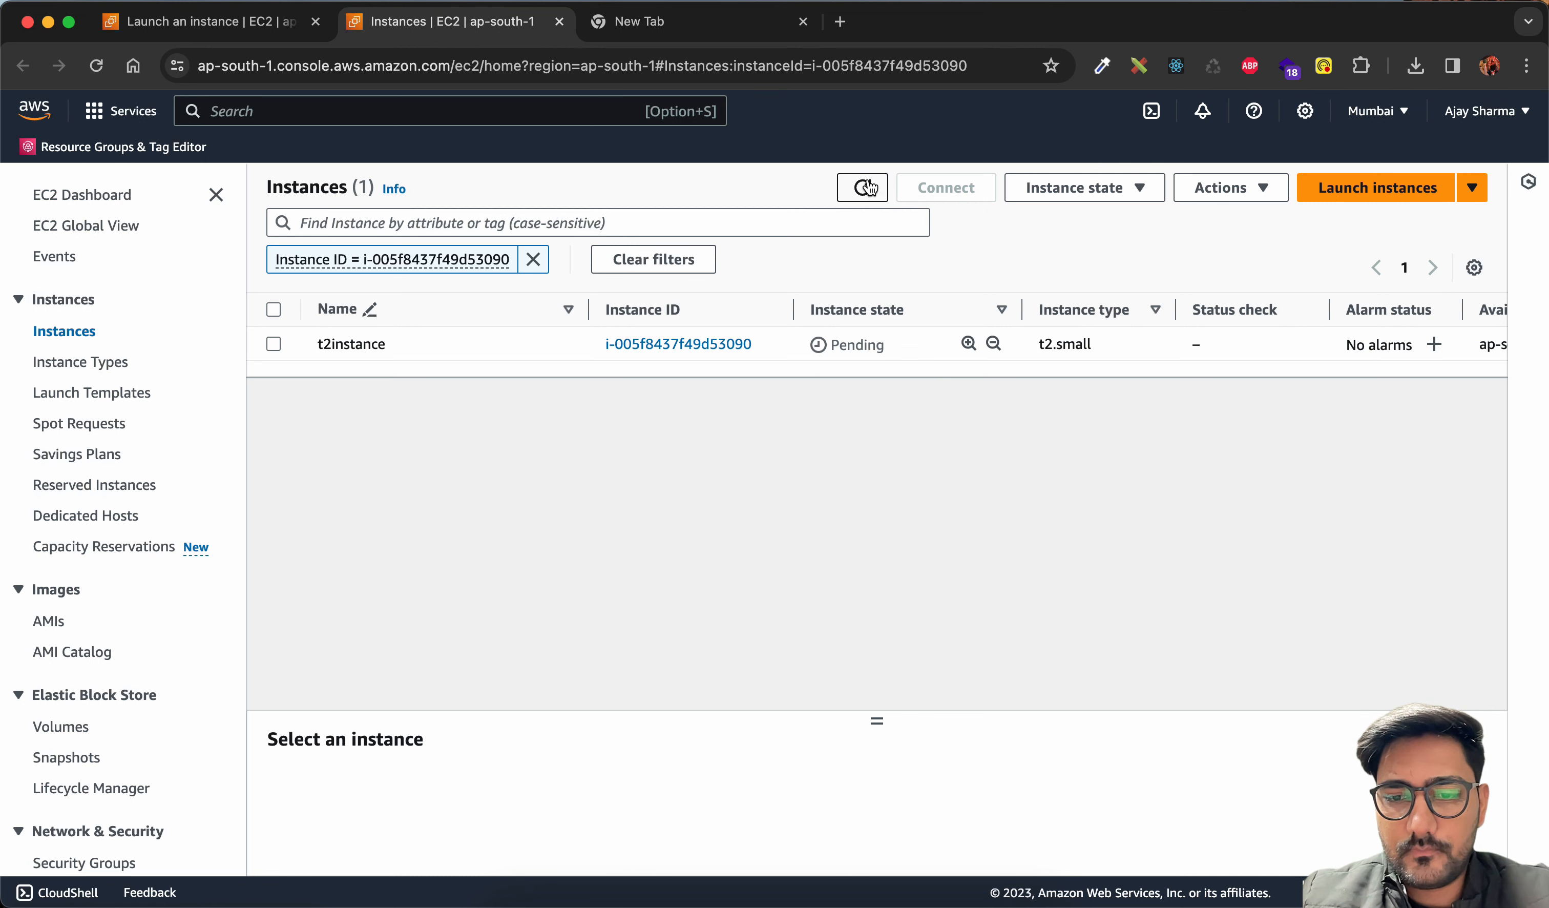
{"action": "left_click", "coordinate": [868, 187]}
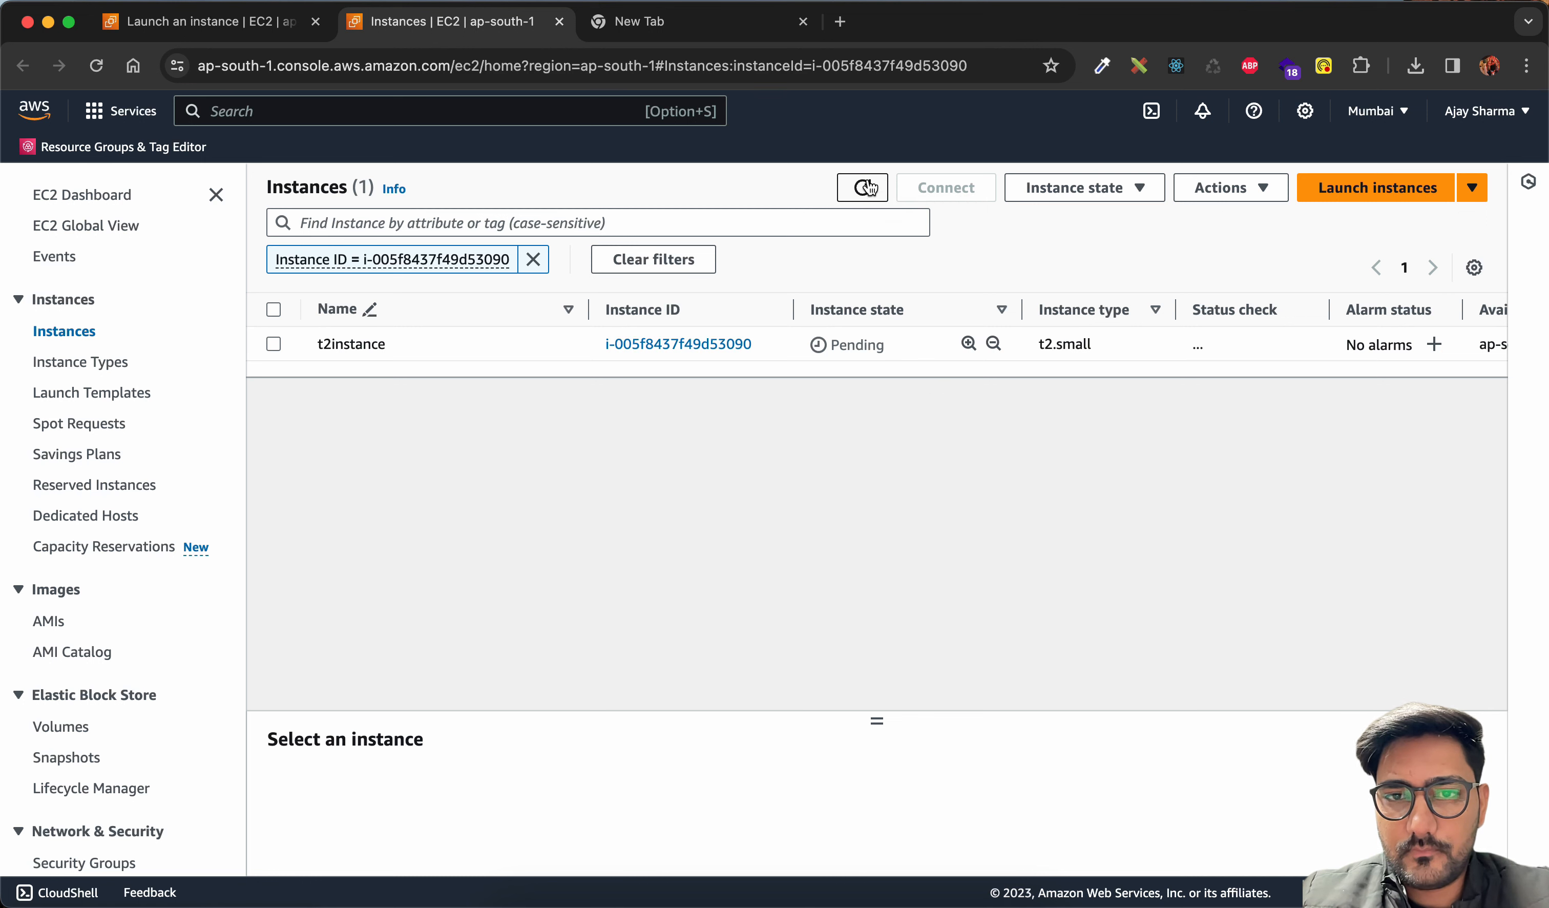
{"action": "left_click", "coordinate": [868, 187]}
{"action": "left_click", "coordinate": [868, 187]}
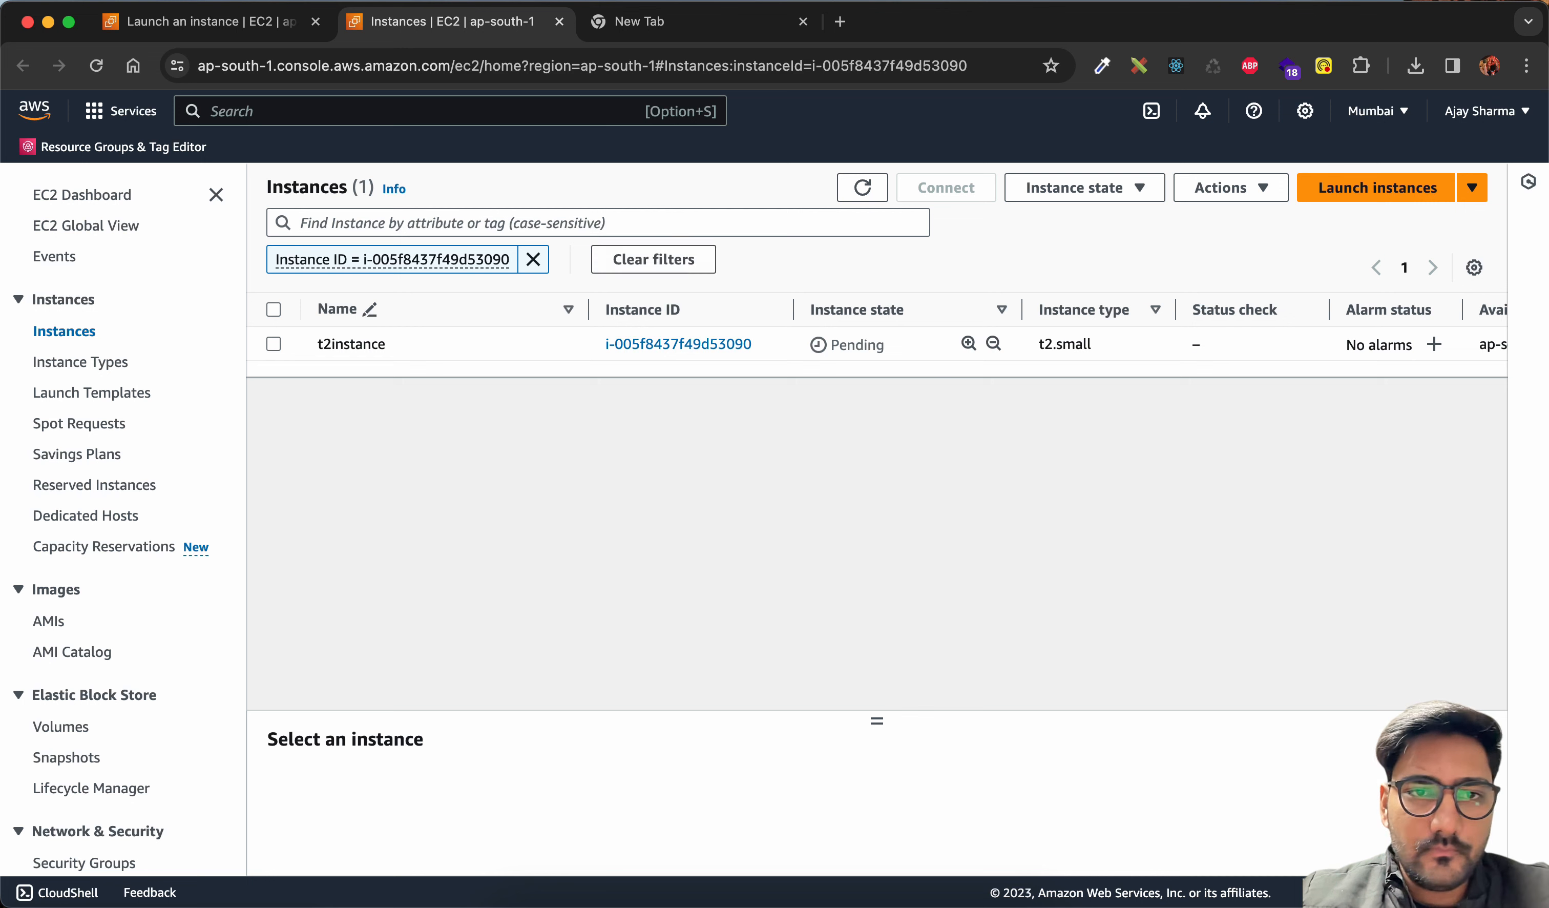
{"action": "left_click", "coordinate": [532, 258]}
{"action": "left_click", "coordinate": [863, 187]}
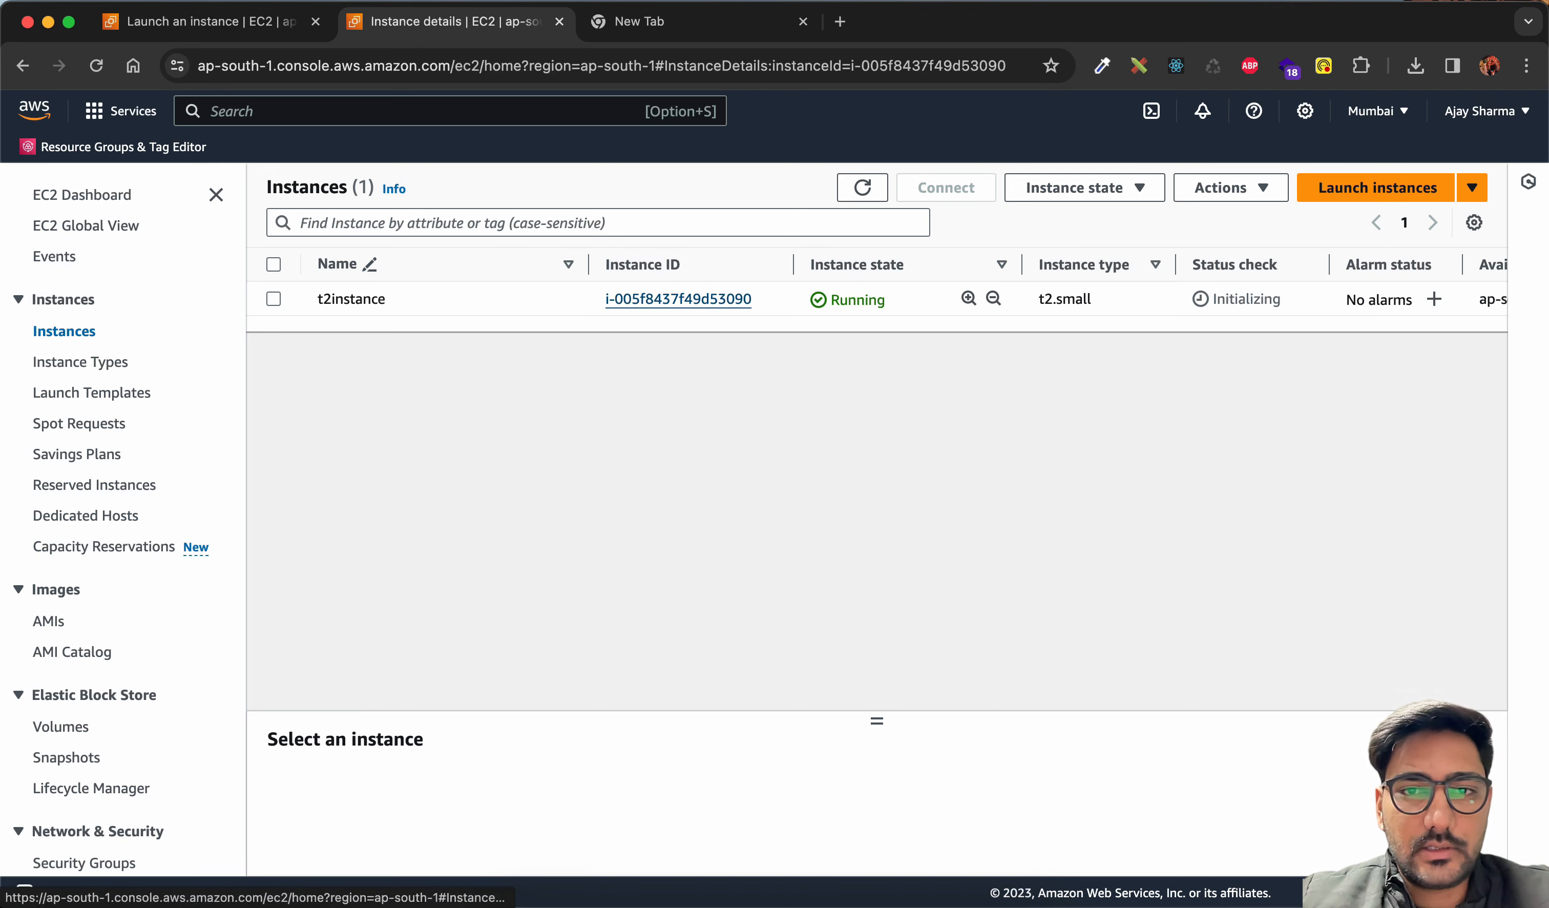
Open the details of t2instance and examine its summary, addresses, platform and host information
{"action": "left_click", "coordinate": [678, 299]}
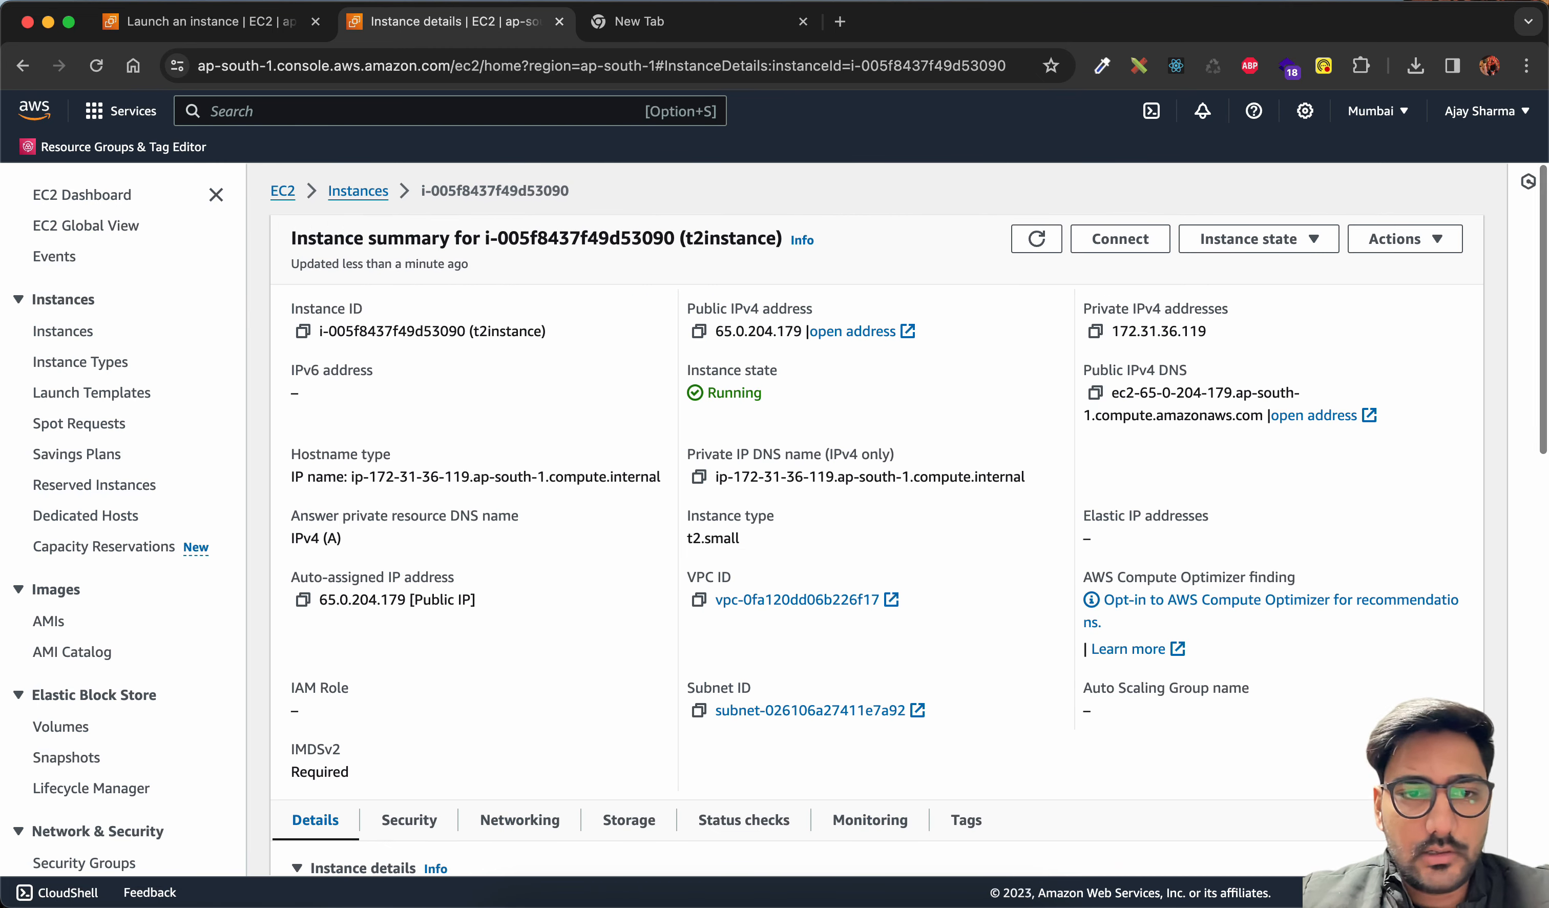
{"action": "scroll", "coordinate": [873, 517], "scroll_direction": "down", "scroll_amount": 3}
{"action": "scroll", "coordinate": [872, 517], "scroll_direction": "down", "scroll_amount": 12}
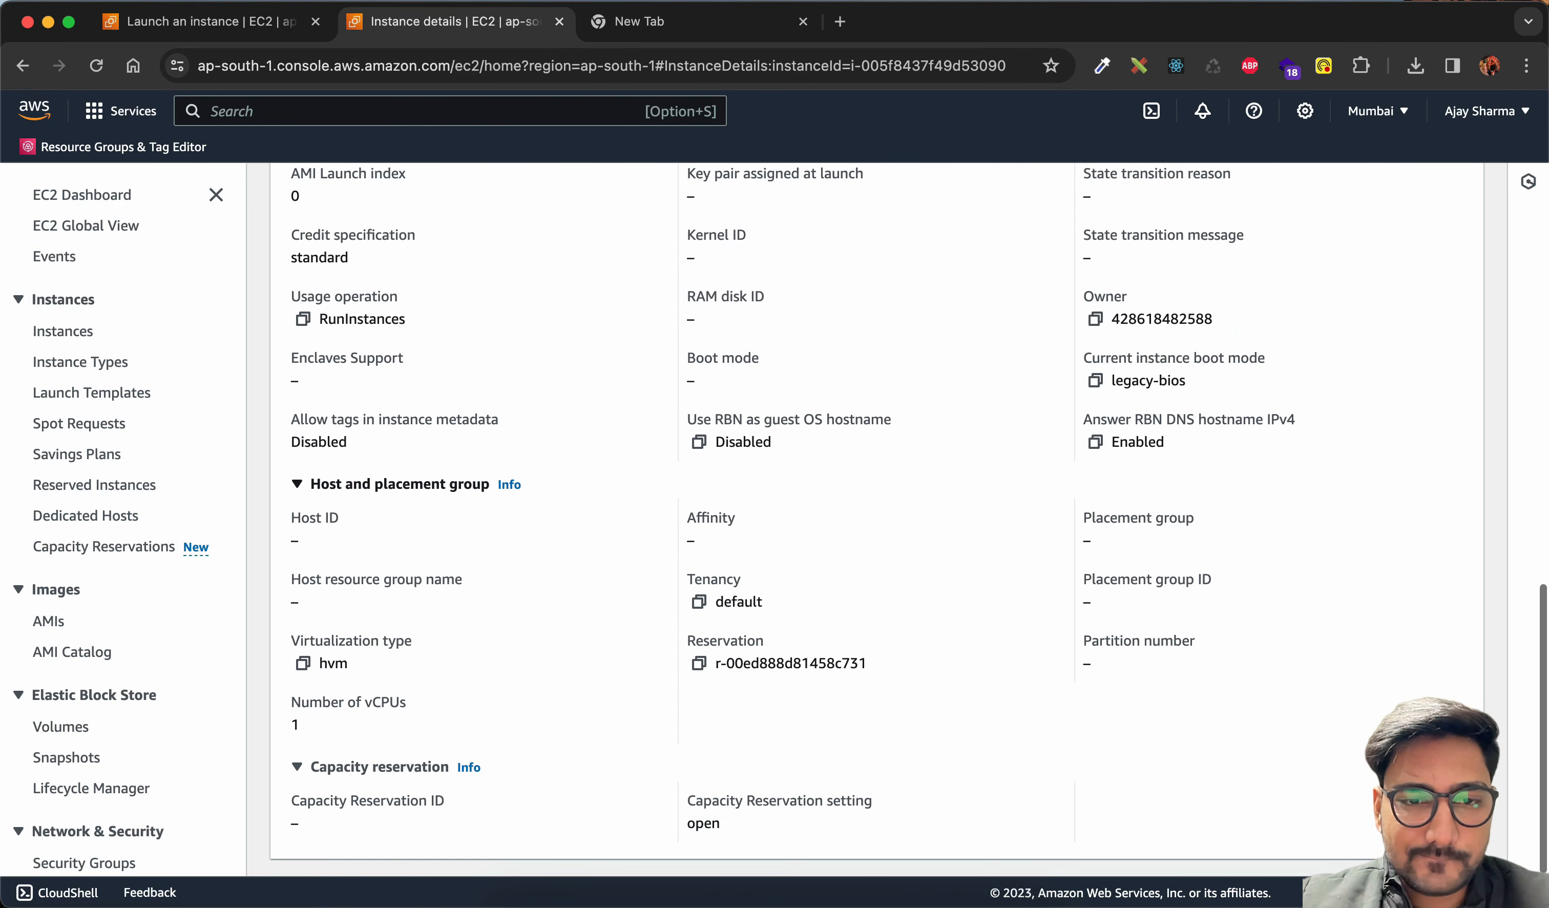
{"action": "scroll", "coordinate": [873, 517], "scroll_direction": "up", "scroll_amount": 11}
{"action": "scroll", "coordinate": [519, 523], "scroll_direction": "down", "scroll_amount": 1}
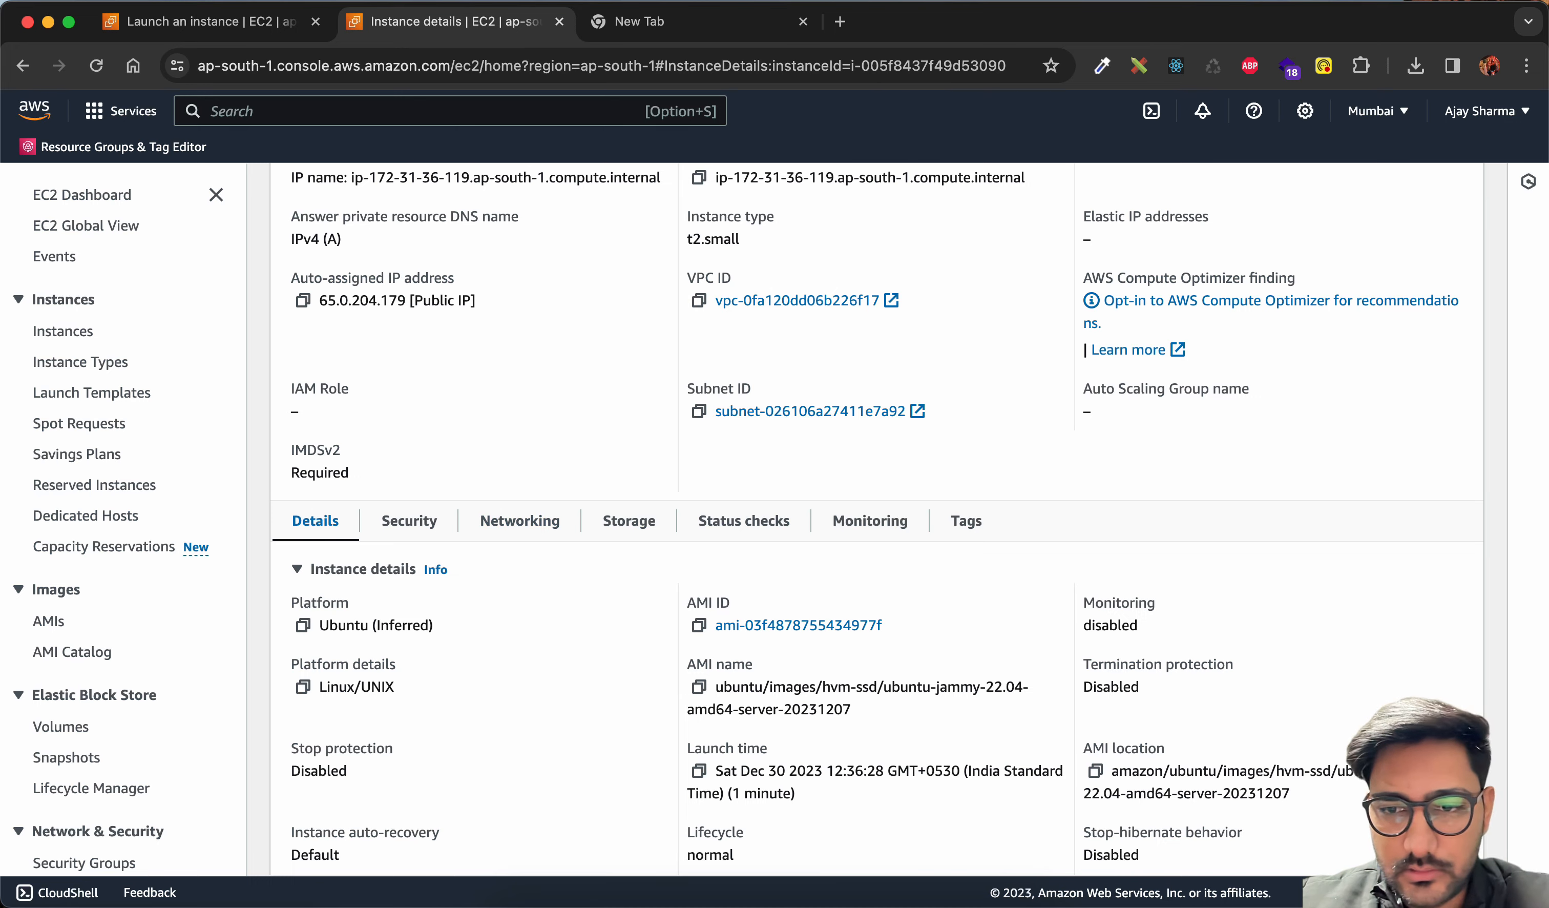
{"action": "scroll", "coordinate": [873, 517], "scroll_direction": "up", "scroll_amount": 5}
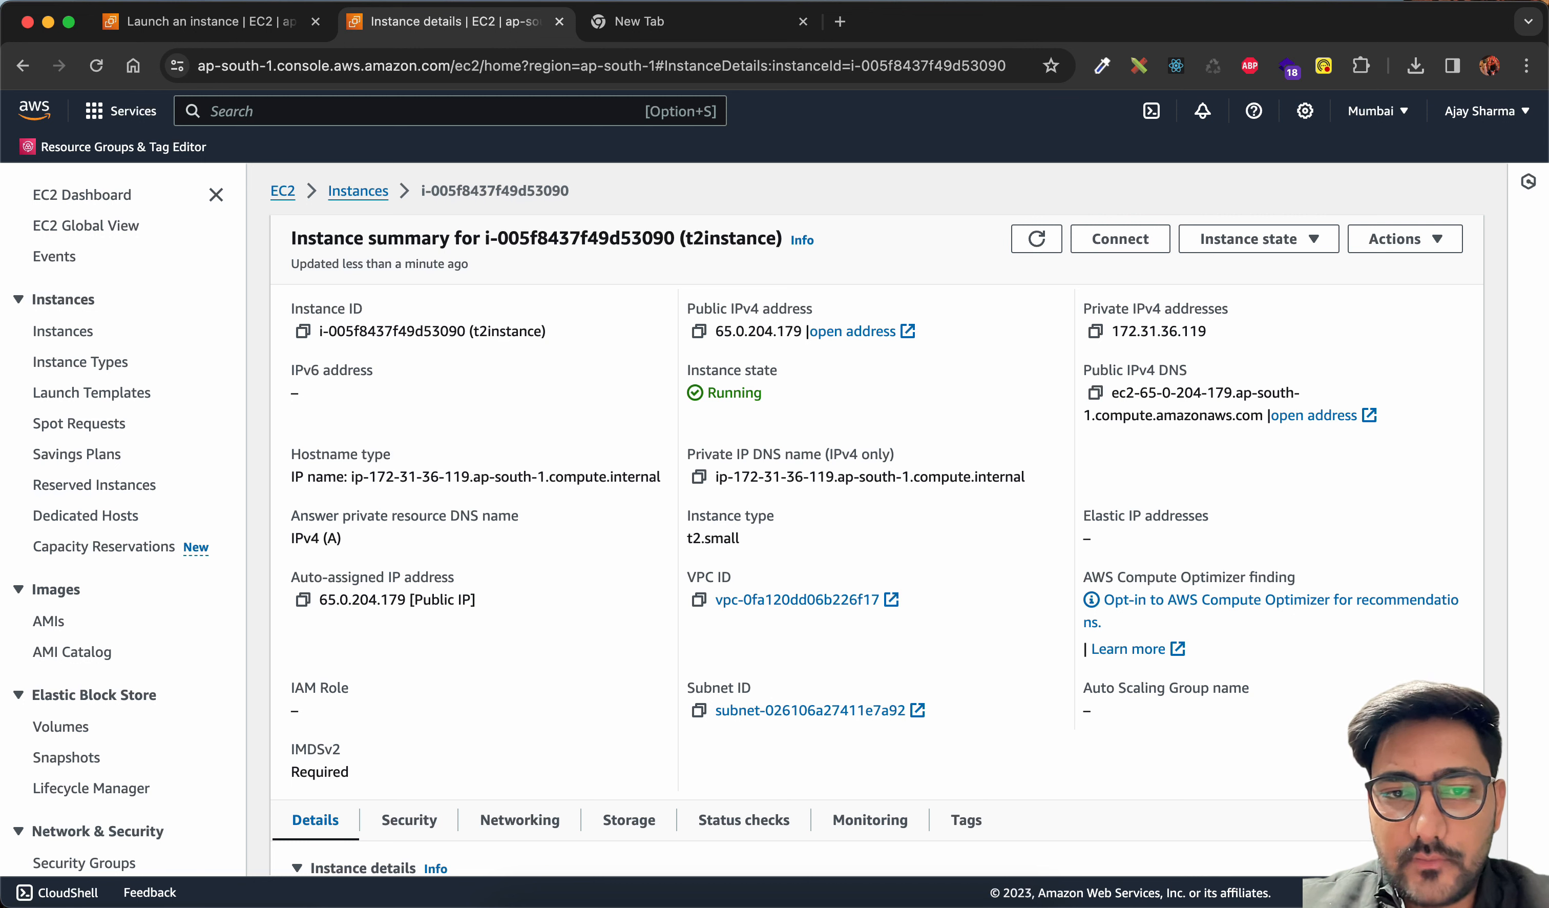
{"action": "scroll", "coordinate": [909, 520], "scroll_direction": "down", "scroll_amount": 2}
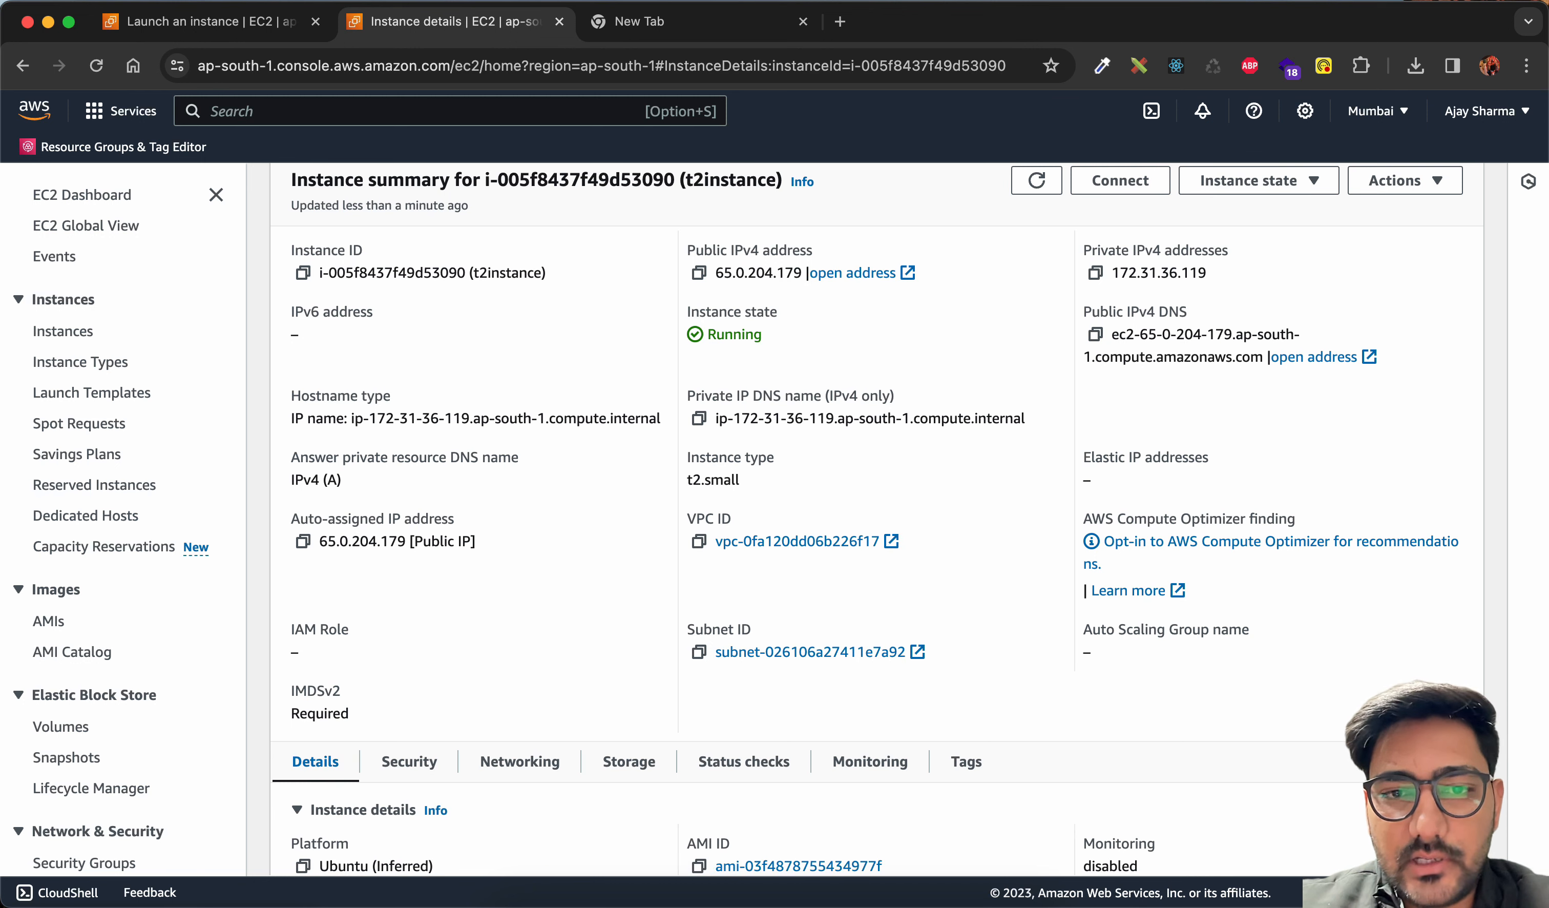
Check the instance type of t2instance and look through its available instance settings actions
{"action": "left_click_drag", "start_coordinate": [686, 479], "coordinate": [741, 480]}
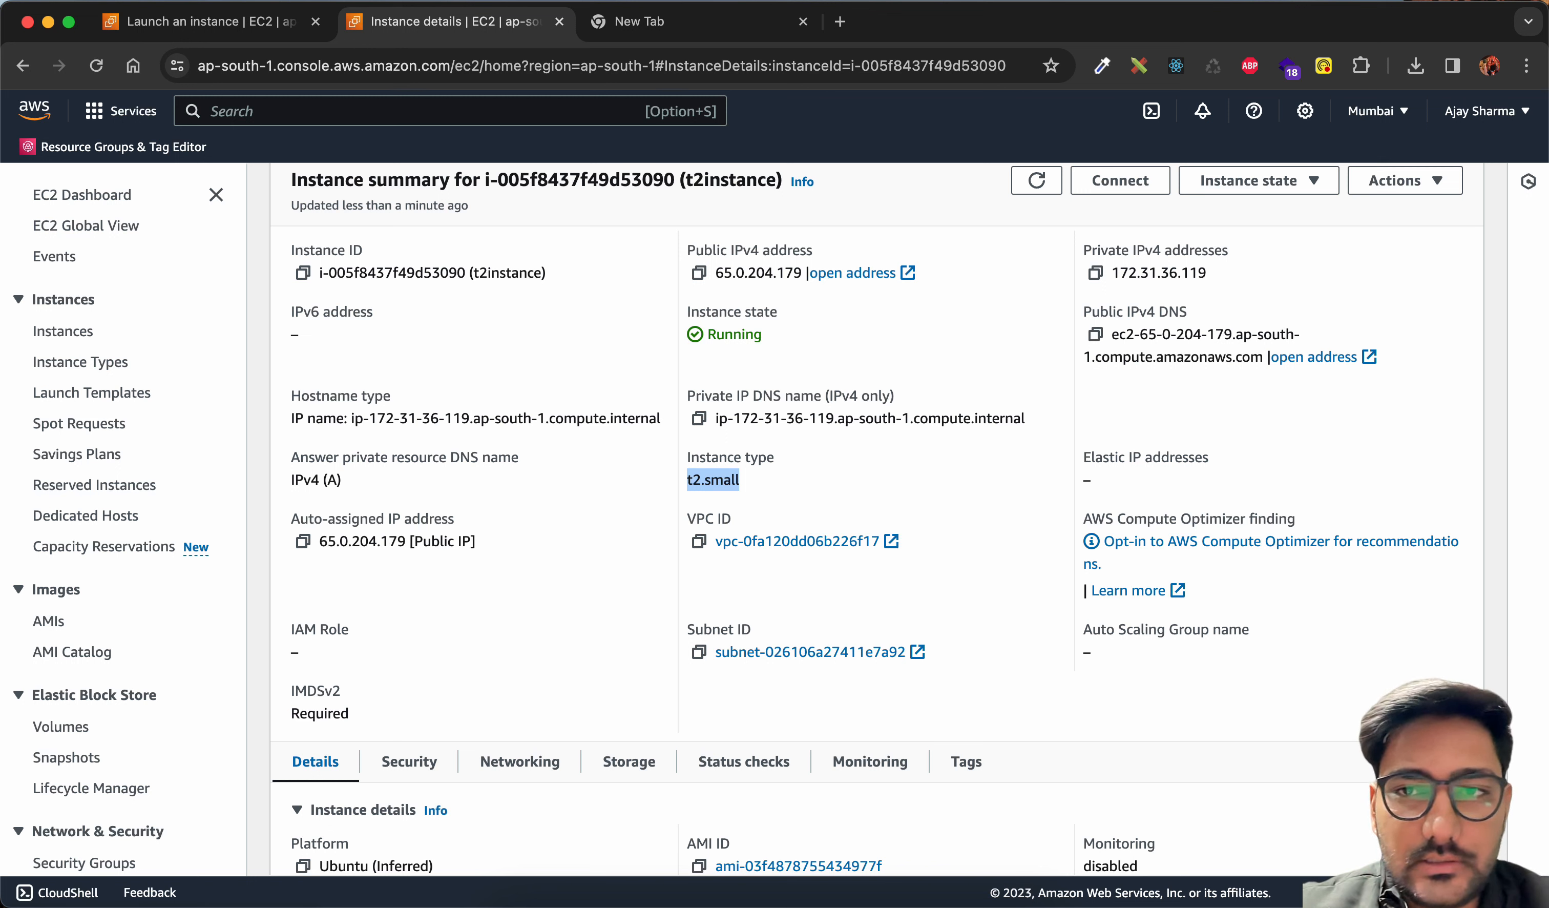
{"action": "left_click", "coordinate": [740, 479]}
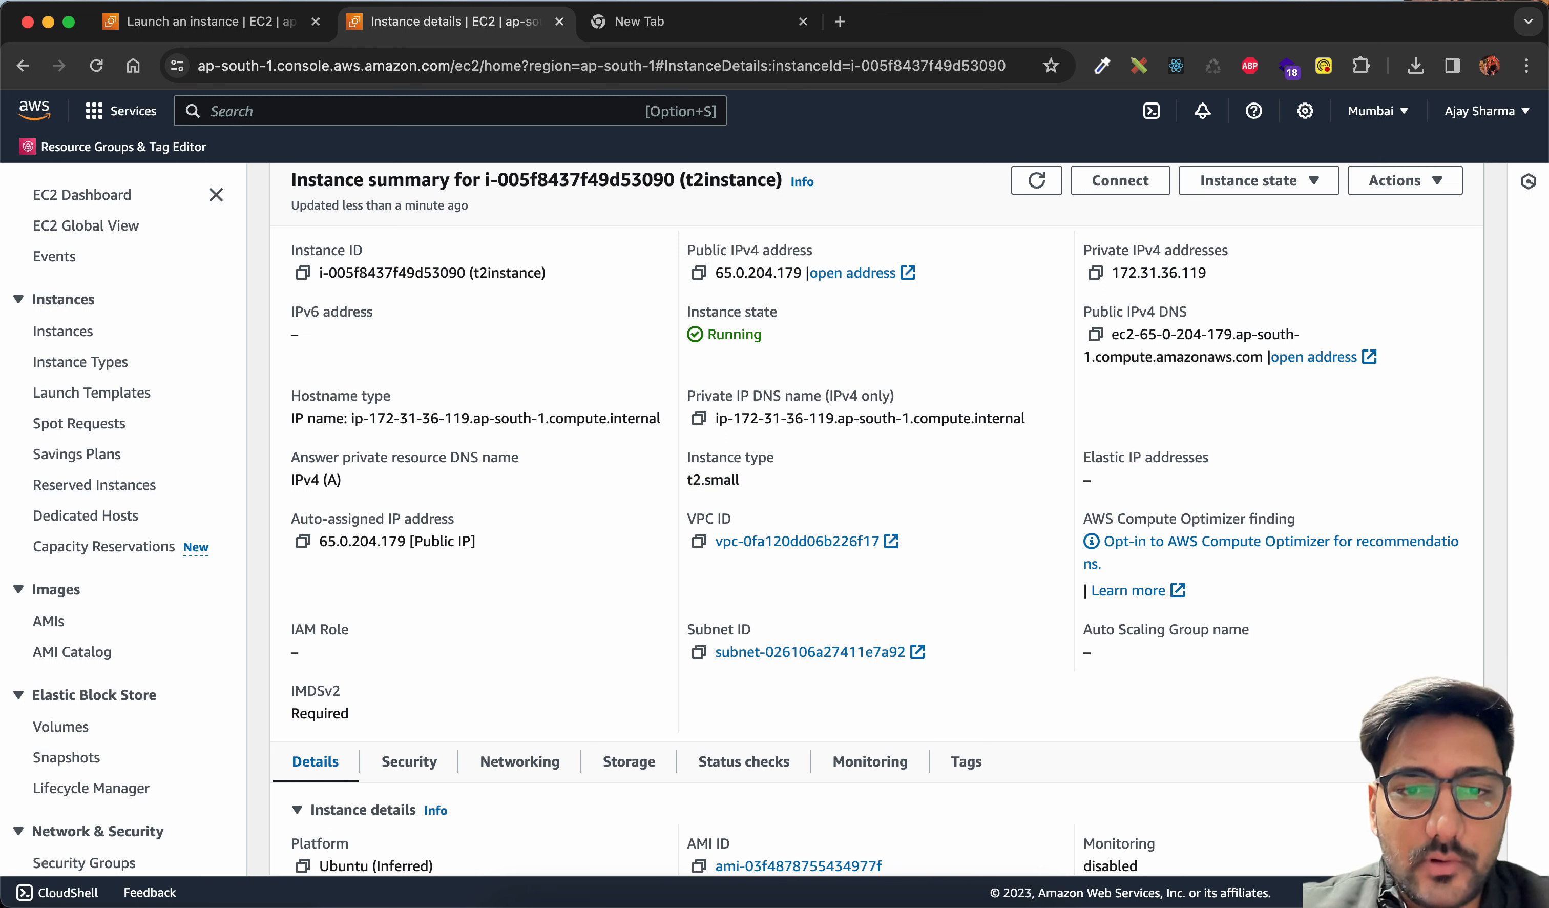
{"action": "left_click_drag", "start_coordinate": [740, 480], "coordinate": [686, 480]}
{"action": "scroll", "coordinate": [909, 518], "scroll_direction": "up", "scroll_amount": 2}
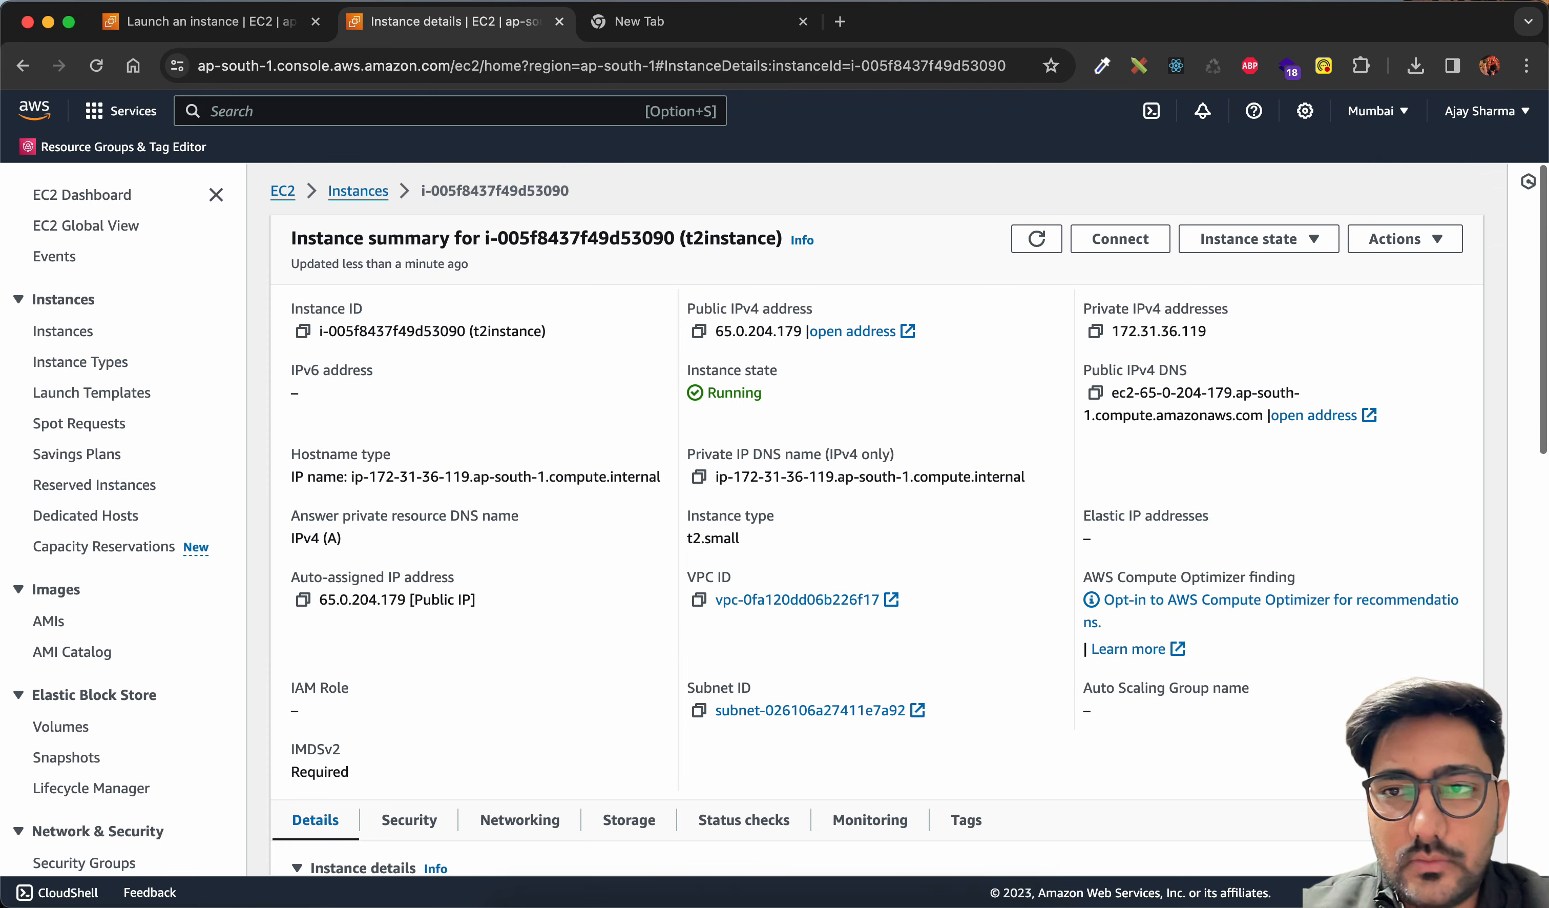
{"action": "left_click", "coordinate": [1405, 239]}
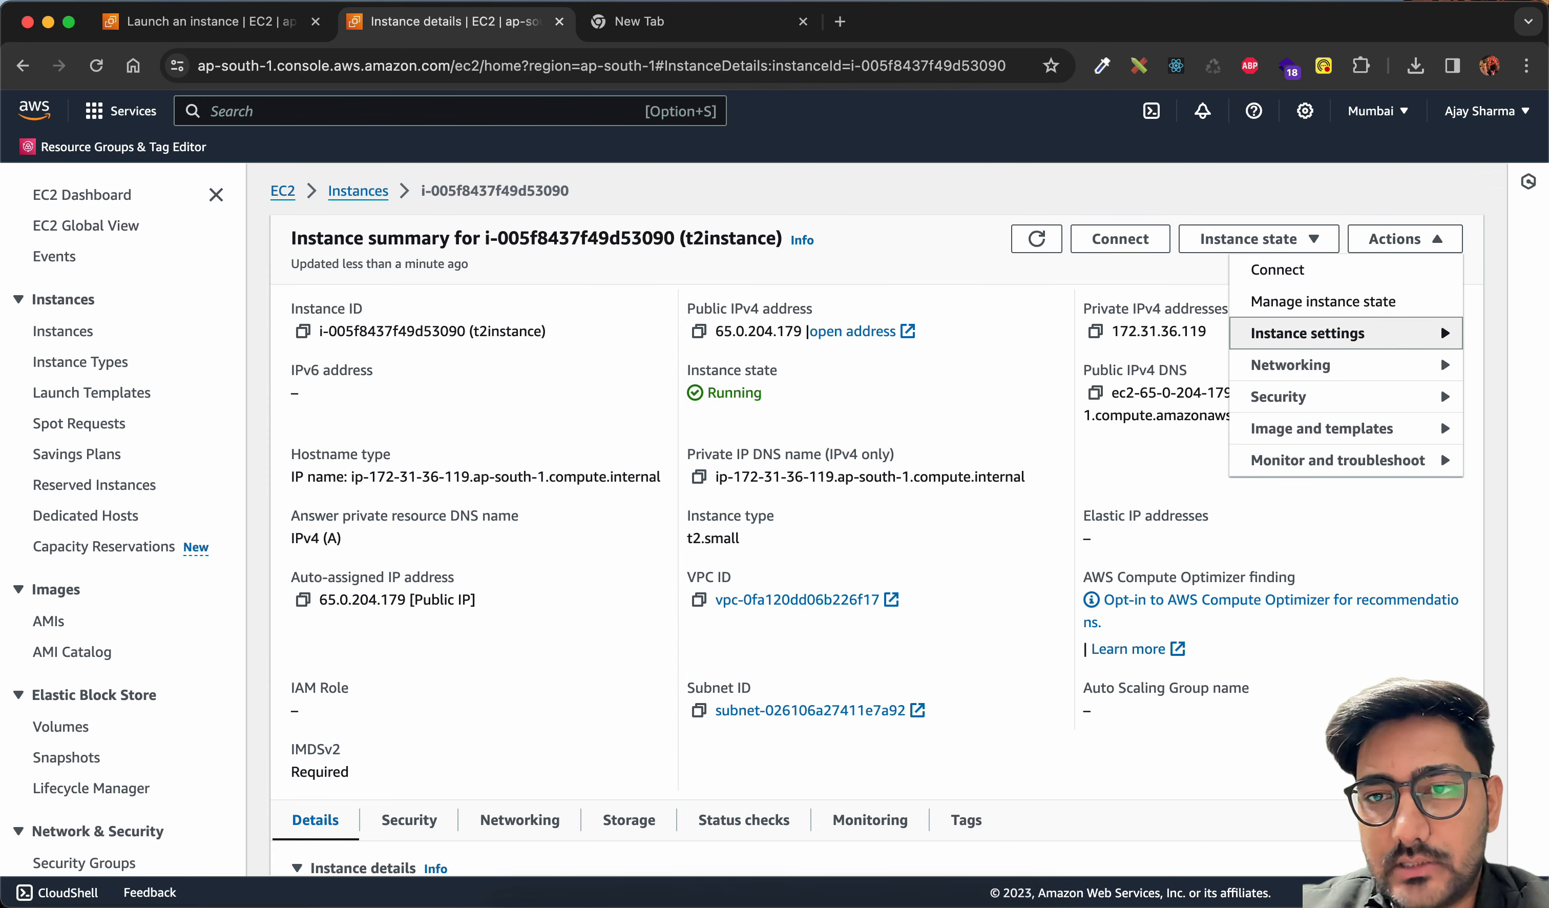
{"action": "mouse_move", "coordinate": [1440, 325]}
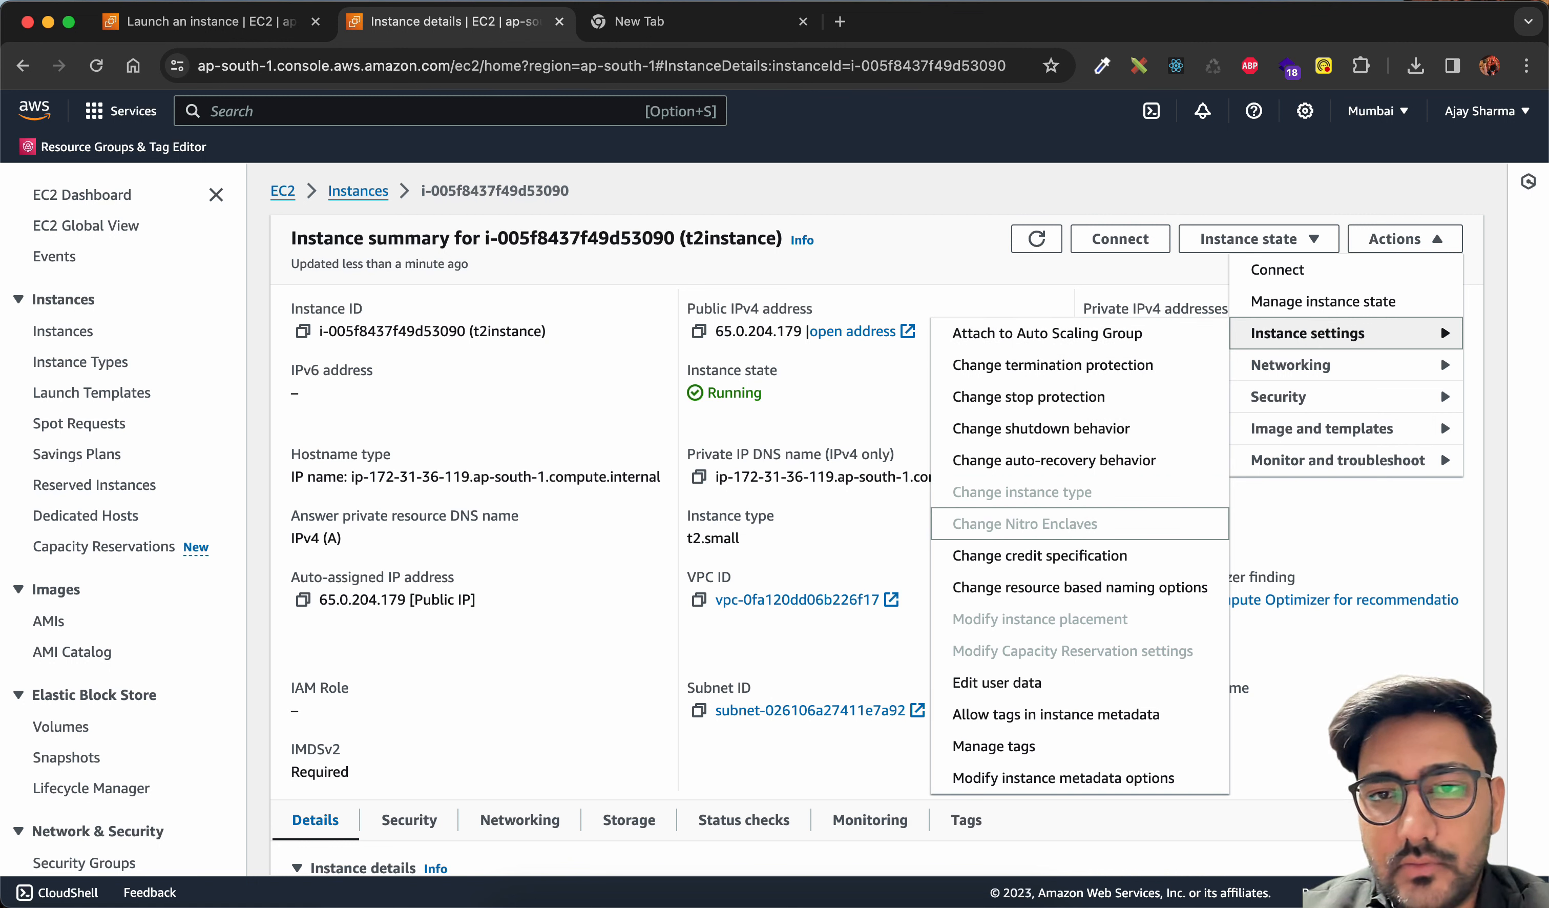
{"action": "key", "text": "Escape"}
Stop t2instance from its details page and confirm the stop
{"action": "left_click", "coordinate": [1258, 238]}
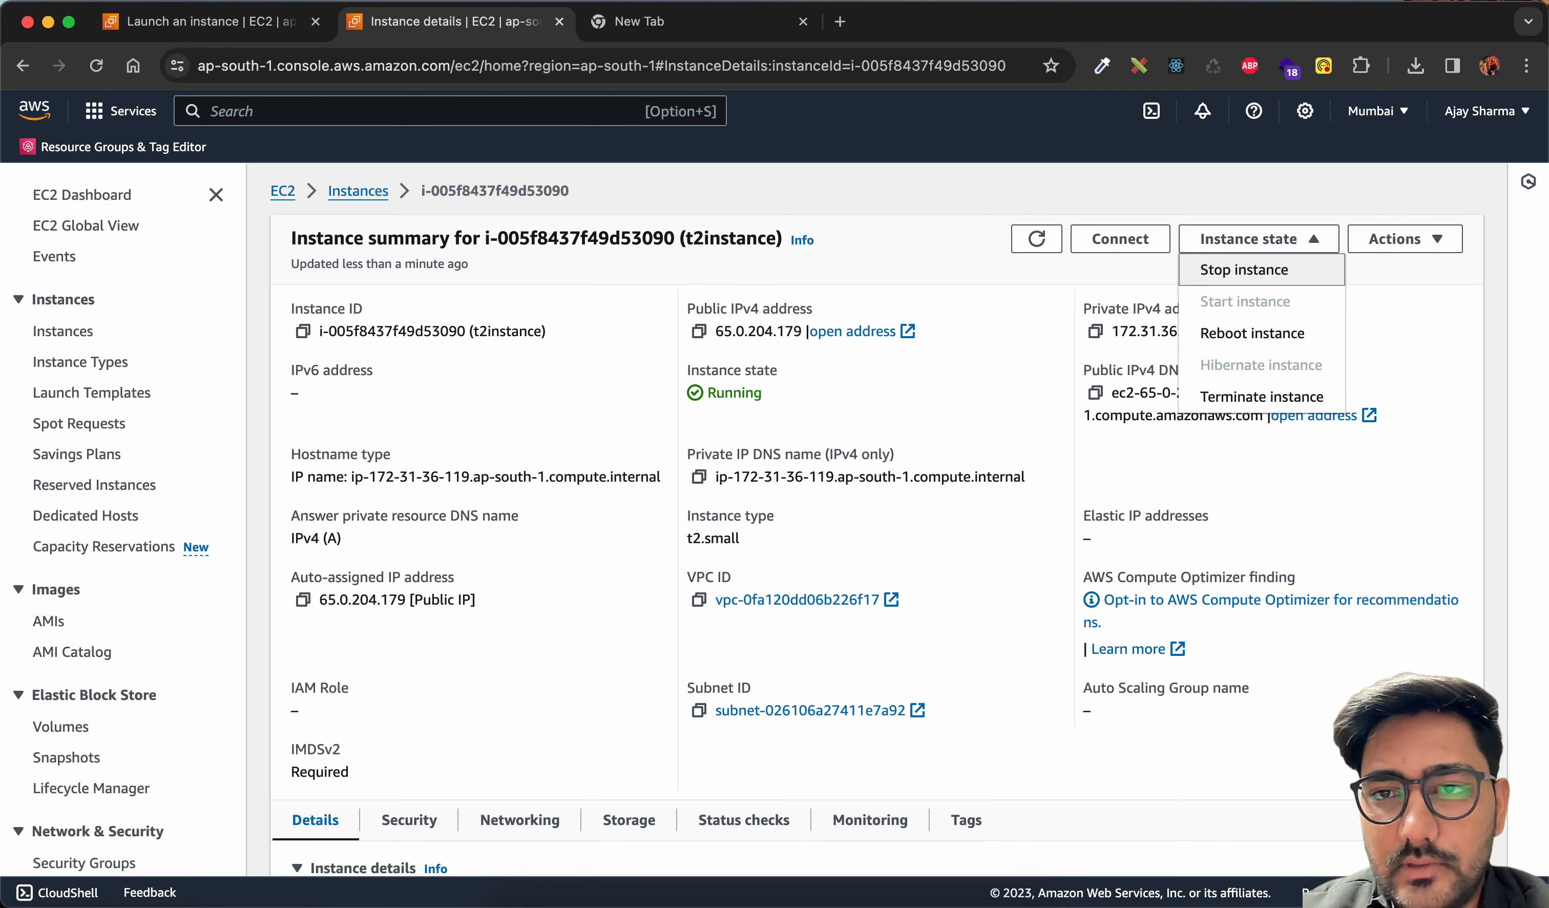
{"action": "left_click", "coordinate": [1245, 270]}
{"action": "left_click", "coordinate": [1146, 611]}
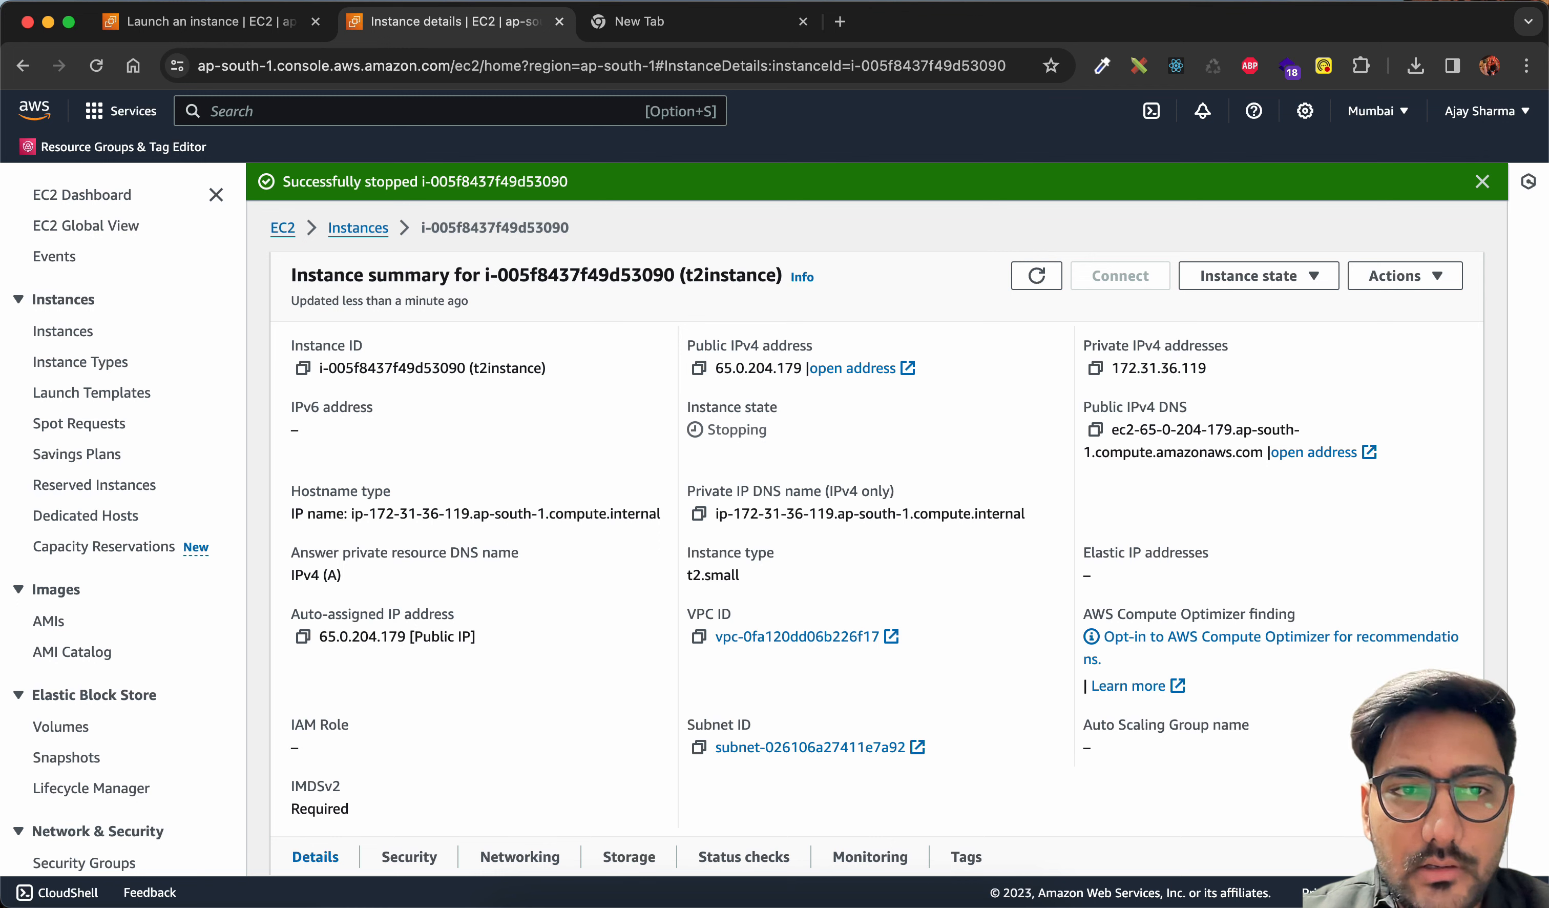
Return to the instances list, refresh it repeatedly and check the state of t2instance
{"action": "left_click", "coordinate": [374, 228]}
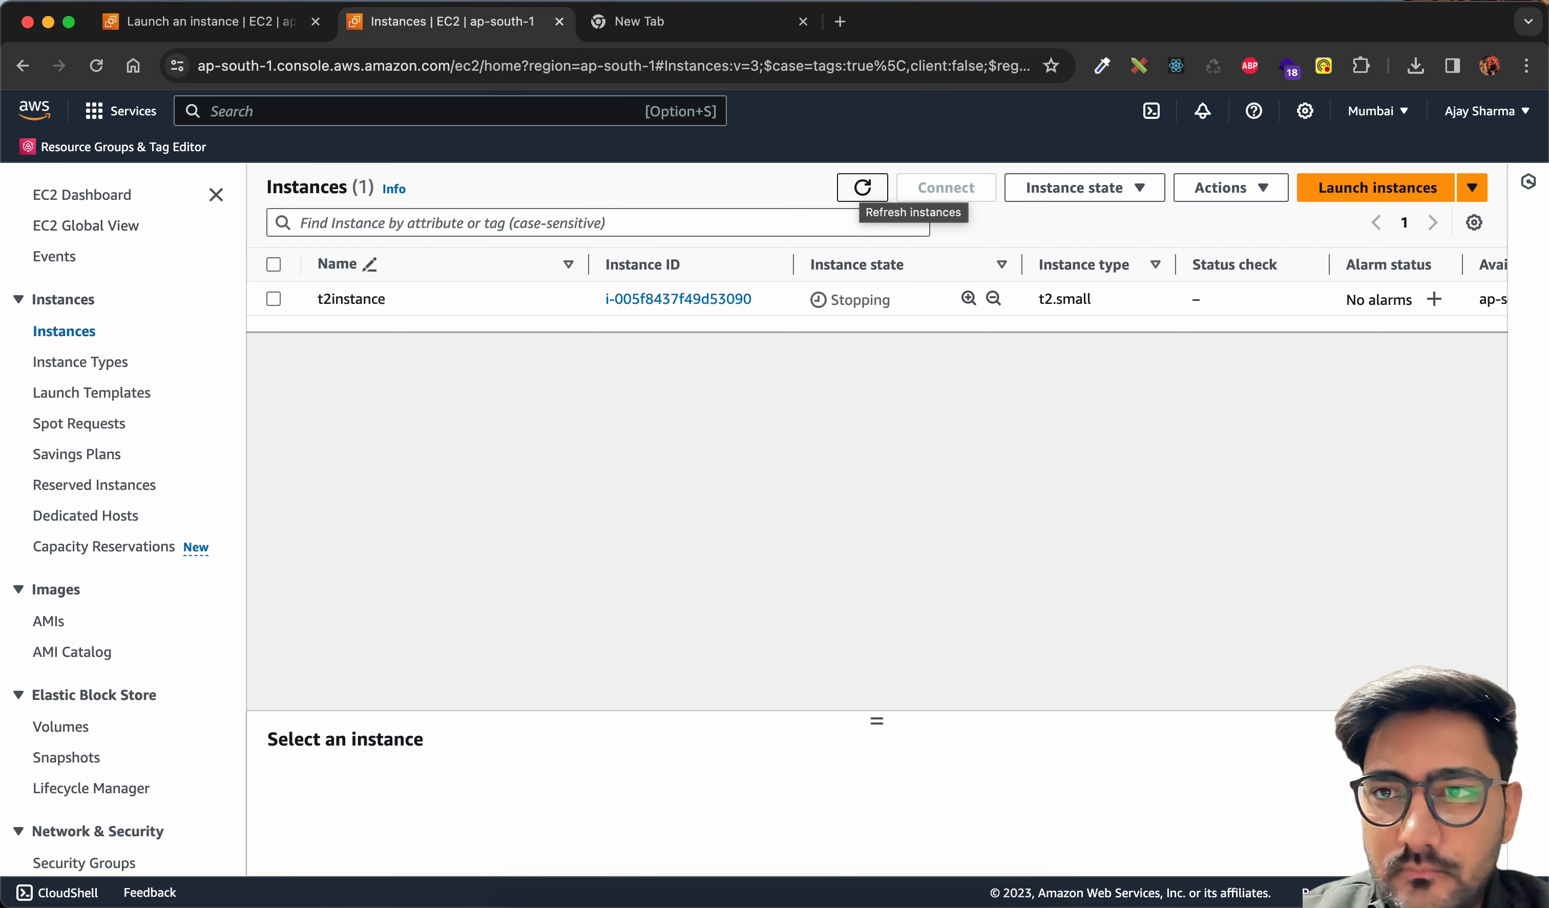
{"action": "left_click", "coordinate": [863, 187]}
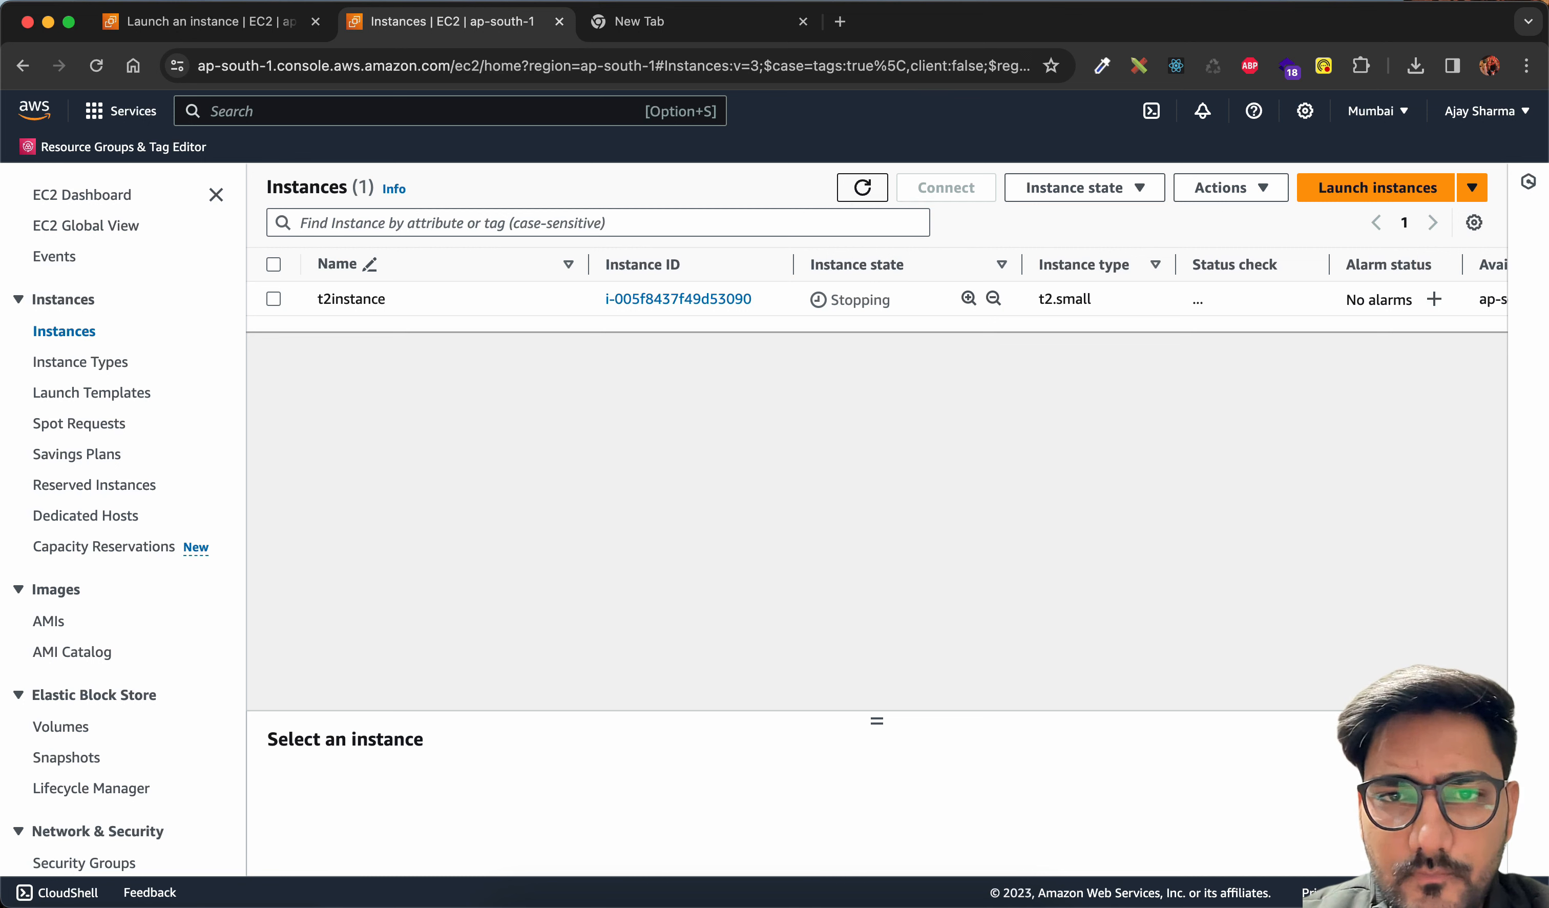
{"action": "left_click", "coordinate": [863, 187]}
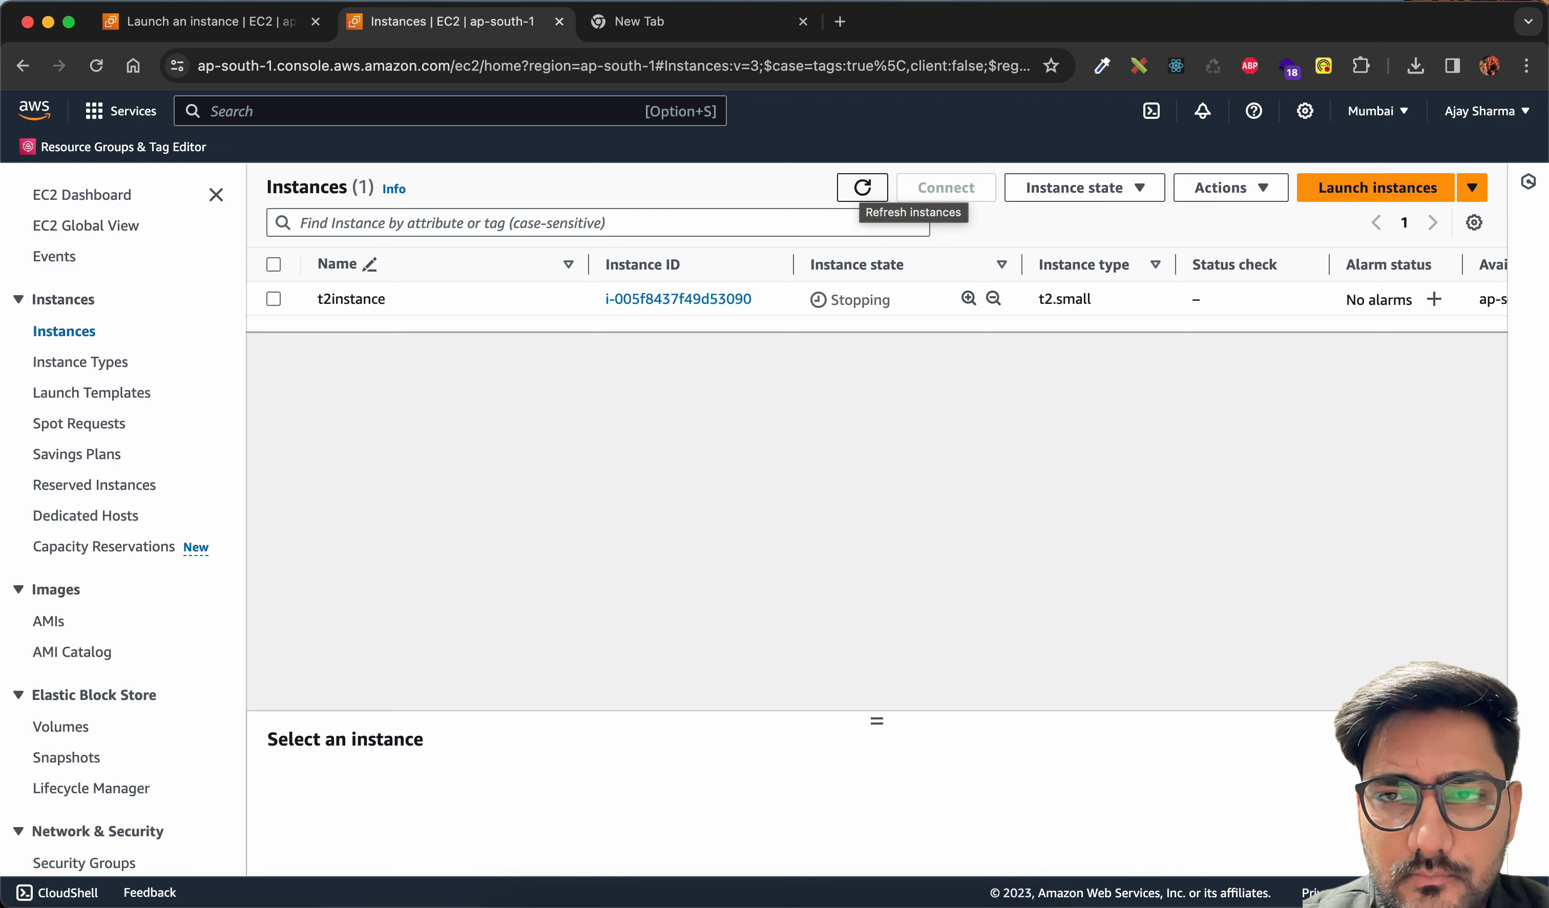
{"action": "left_click", "coordinate": [863, 187]}
{"action": "left_click", "coordinate": [863, 187]}
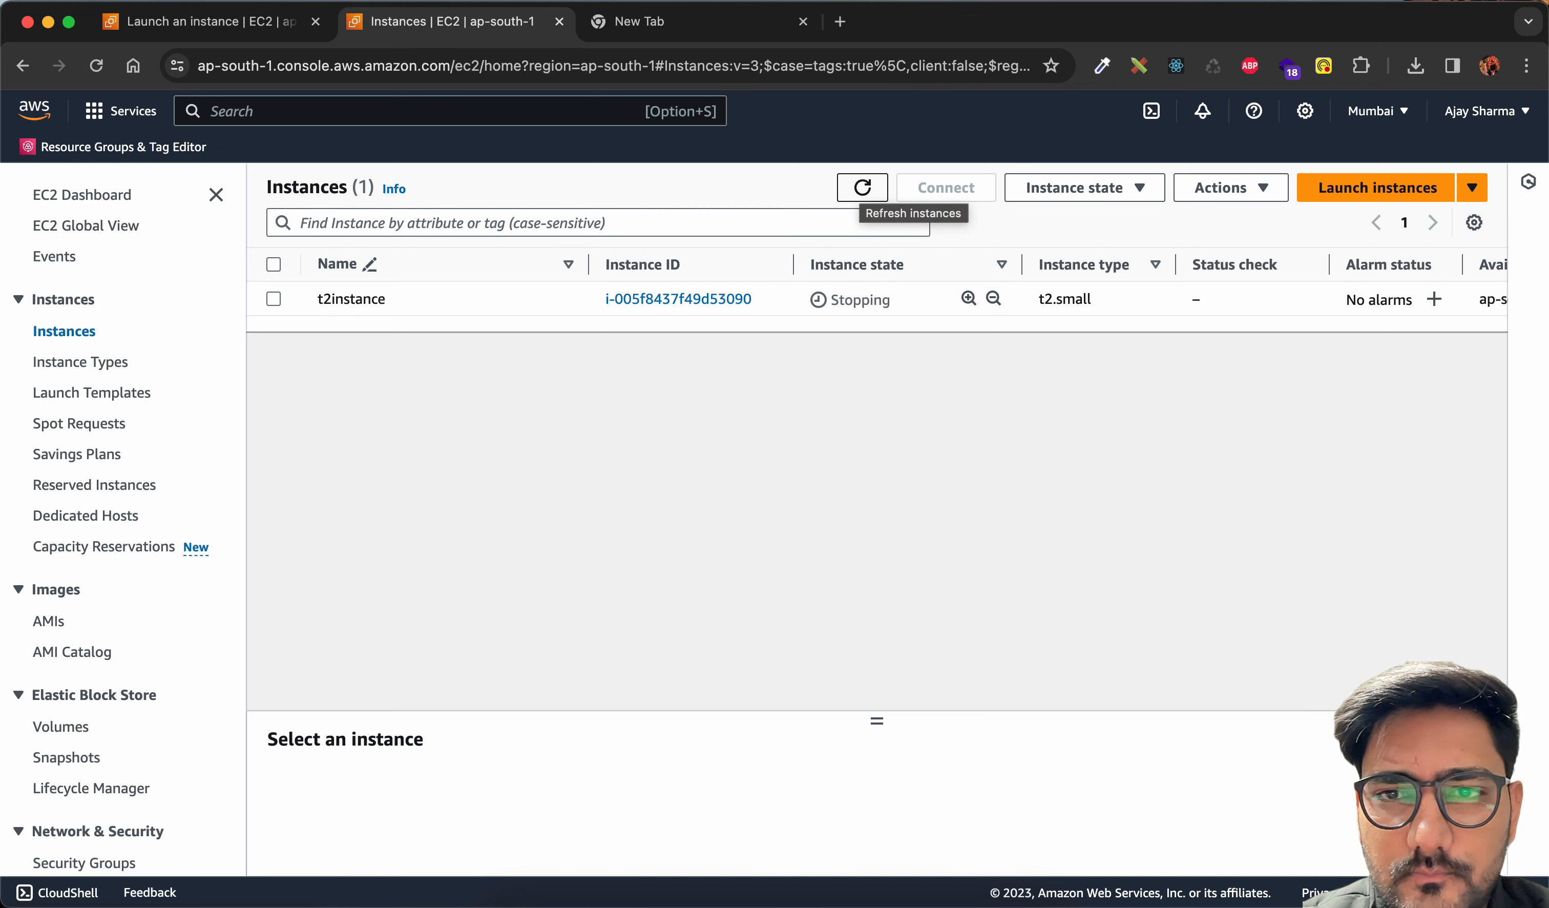
{"action": "left_click", "coordinate": [863, 187]}
{"action": "left_click", "coordinate": [863, 186]}
{"action": "left_click", "coordinate": [863, 187]}
{"action": "left_click", "coordinate": [863, 187]}
{"action": "left_click", "coordinate": [863, 187]}
{"action": "left_click", "coordinate": [863, 187]}
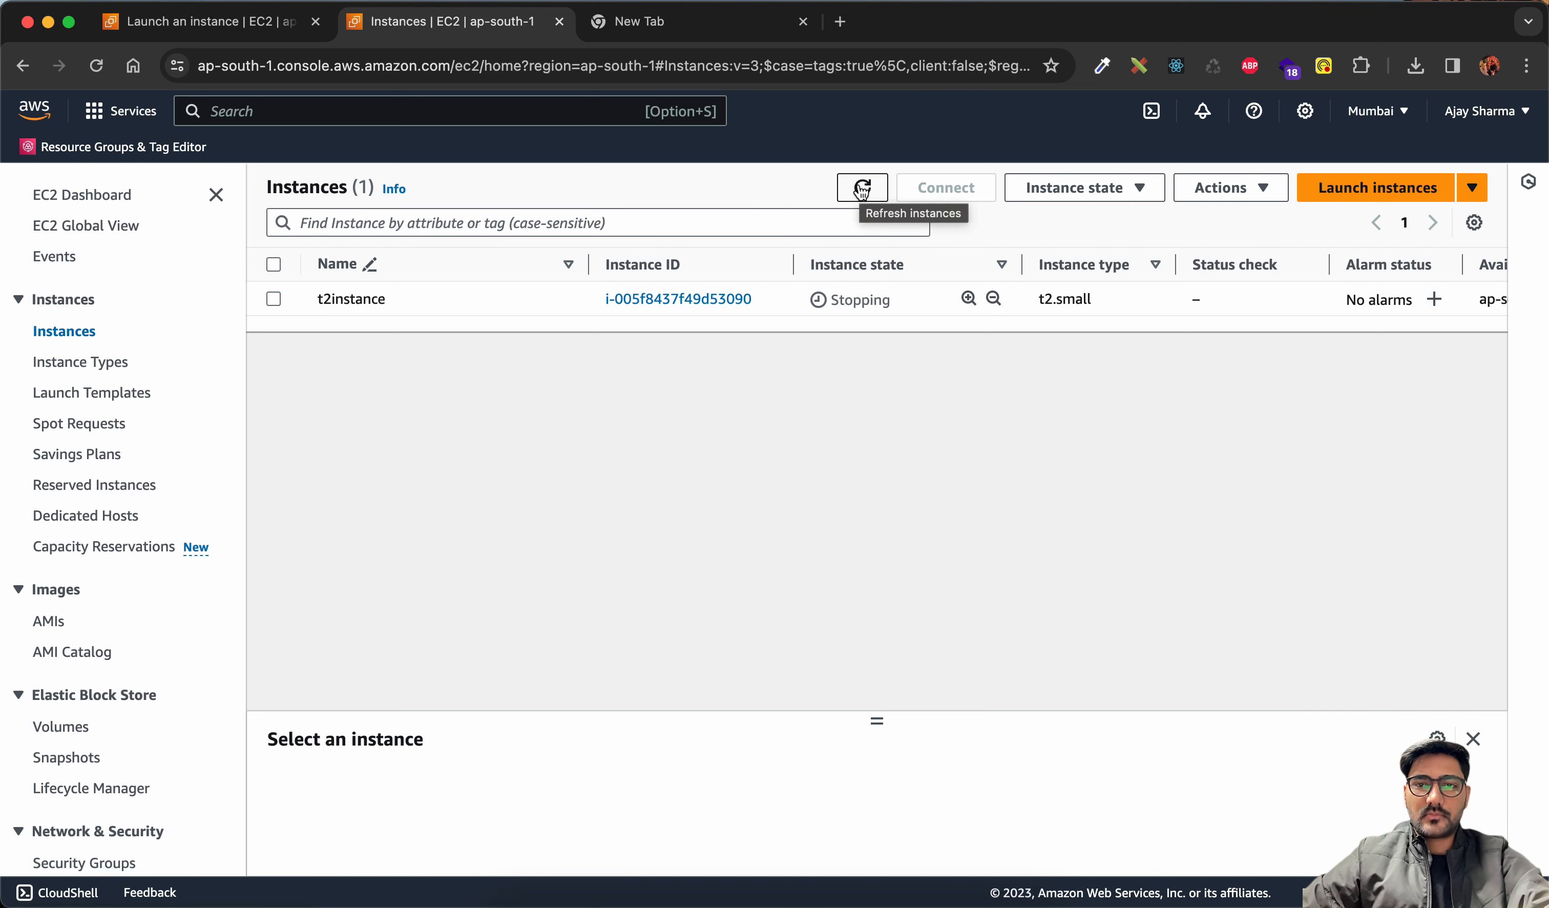
{"action": "left_click", "coordinate": [863, 187]}
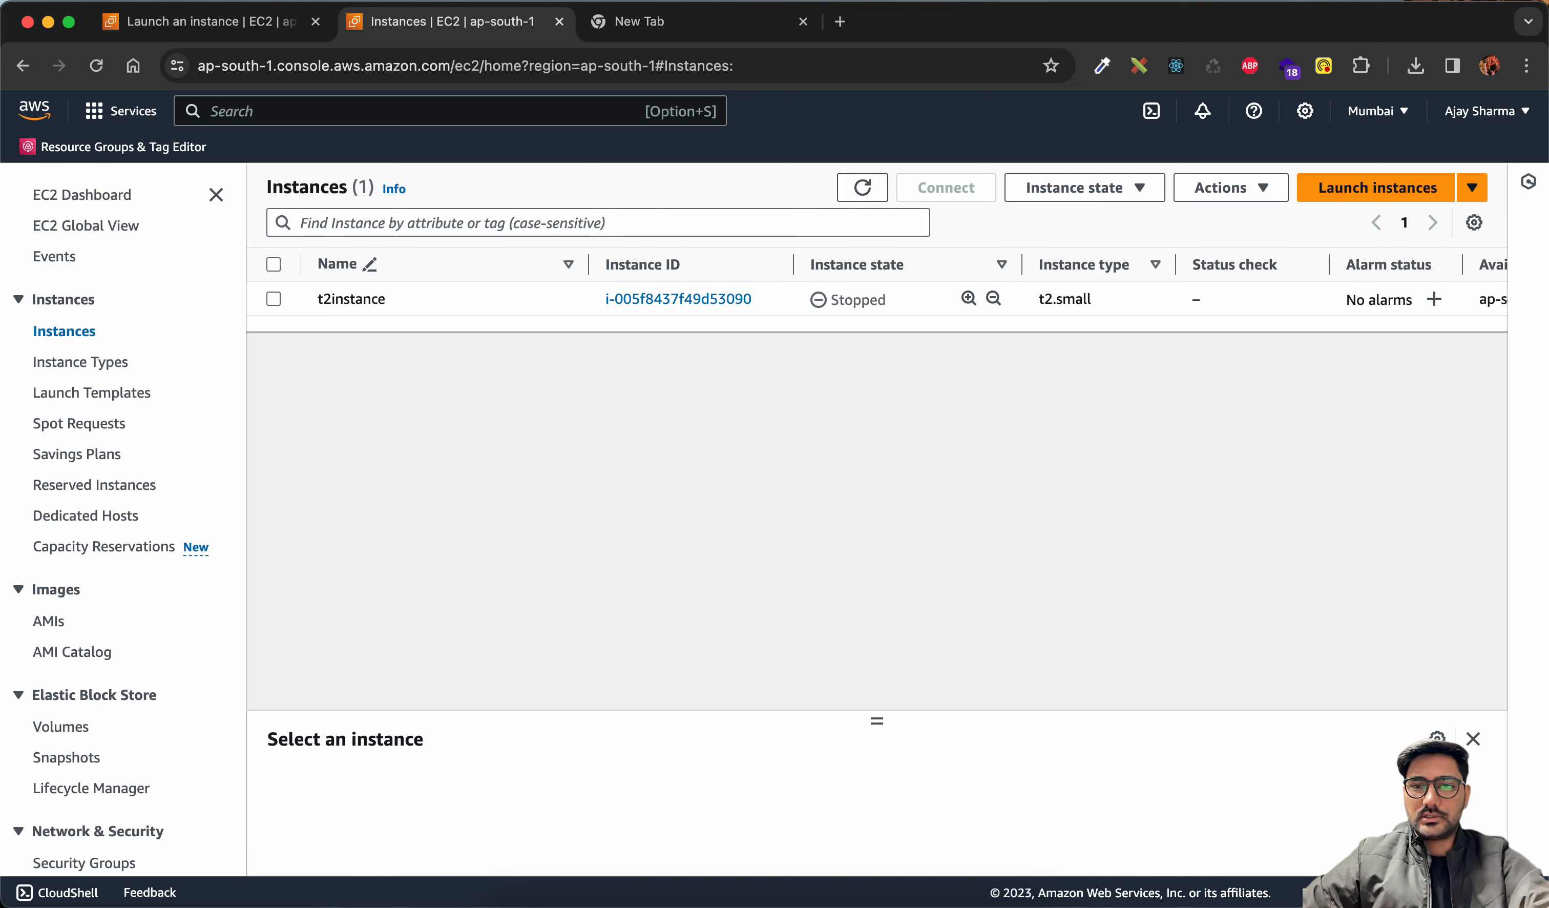
{"action": "left_click", "coordinate": [858, 300]}
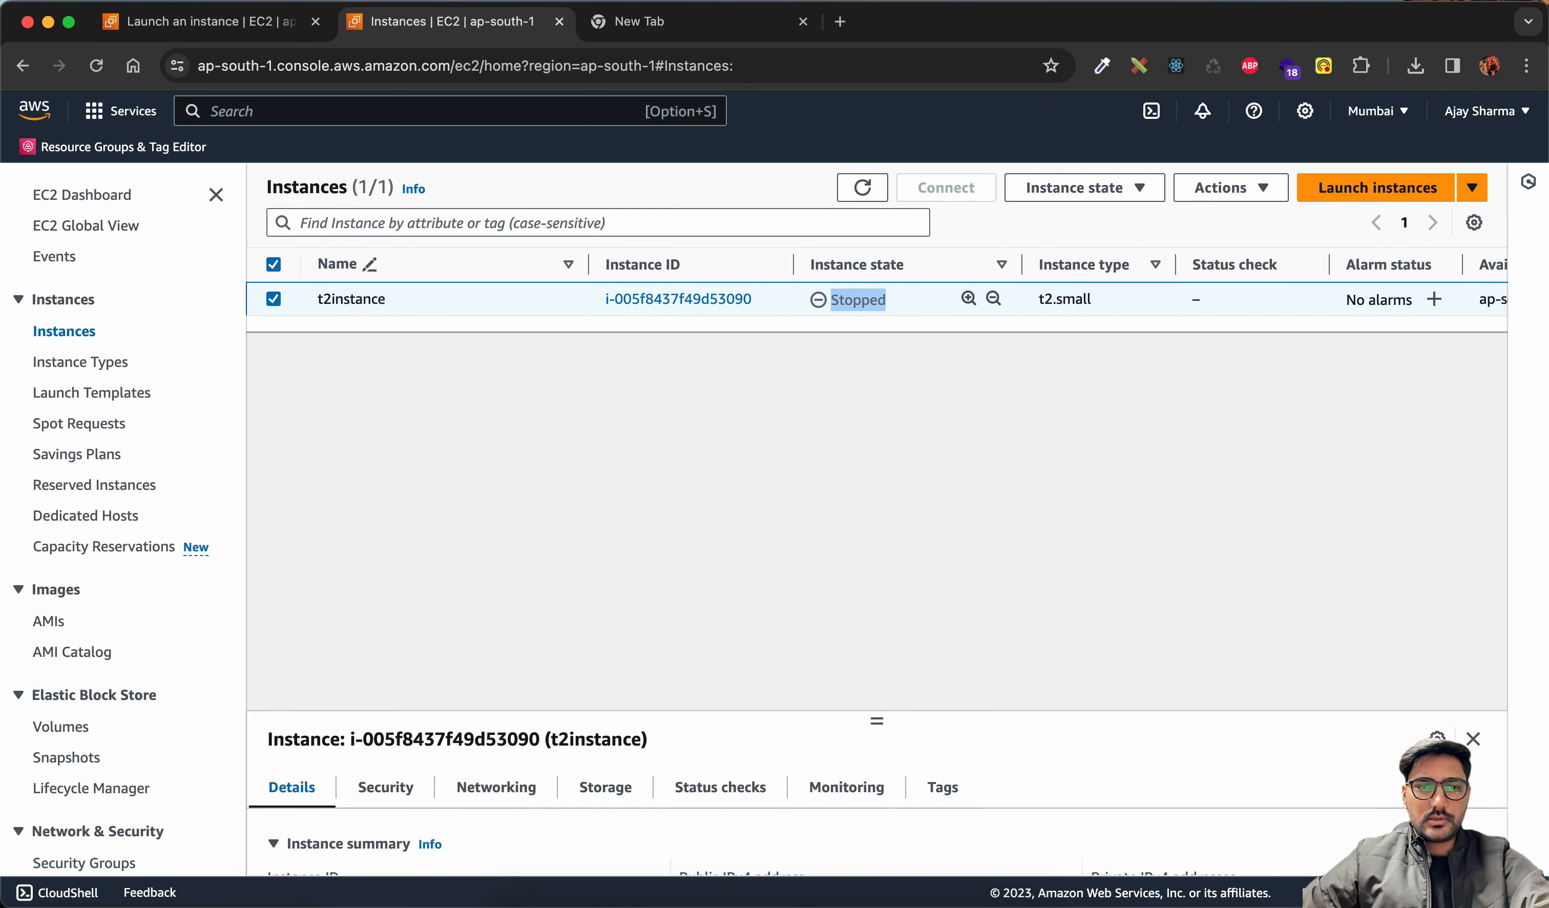
Open the details of t2instance and start changing its instance type
{"action": "left_click", "coordinate": [717, 299]}
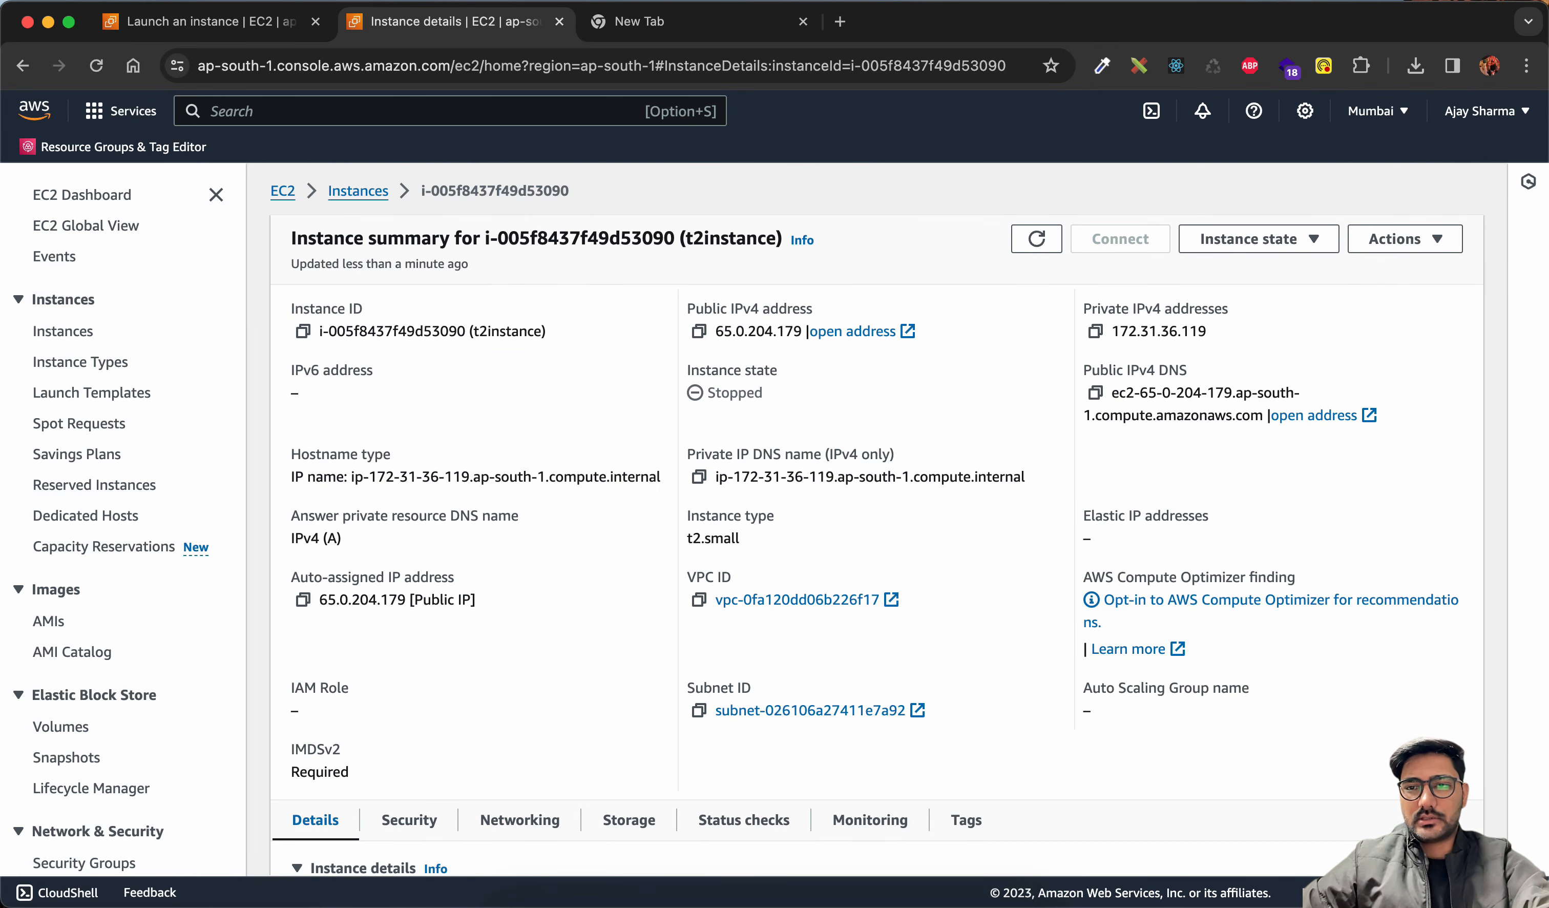
{"action": "left_click", "coordinate": [1405, 239]}
{"action": "left_click", "coordinate": [1440, 325]}
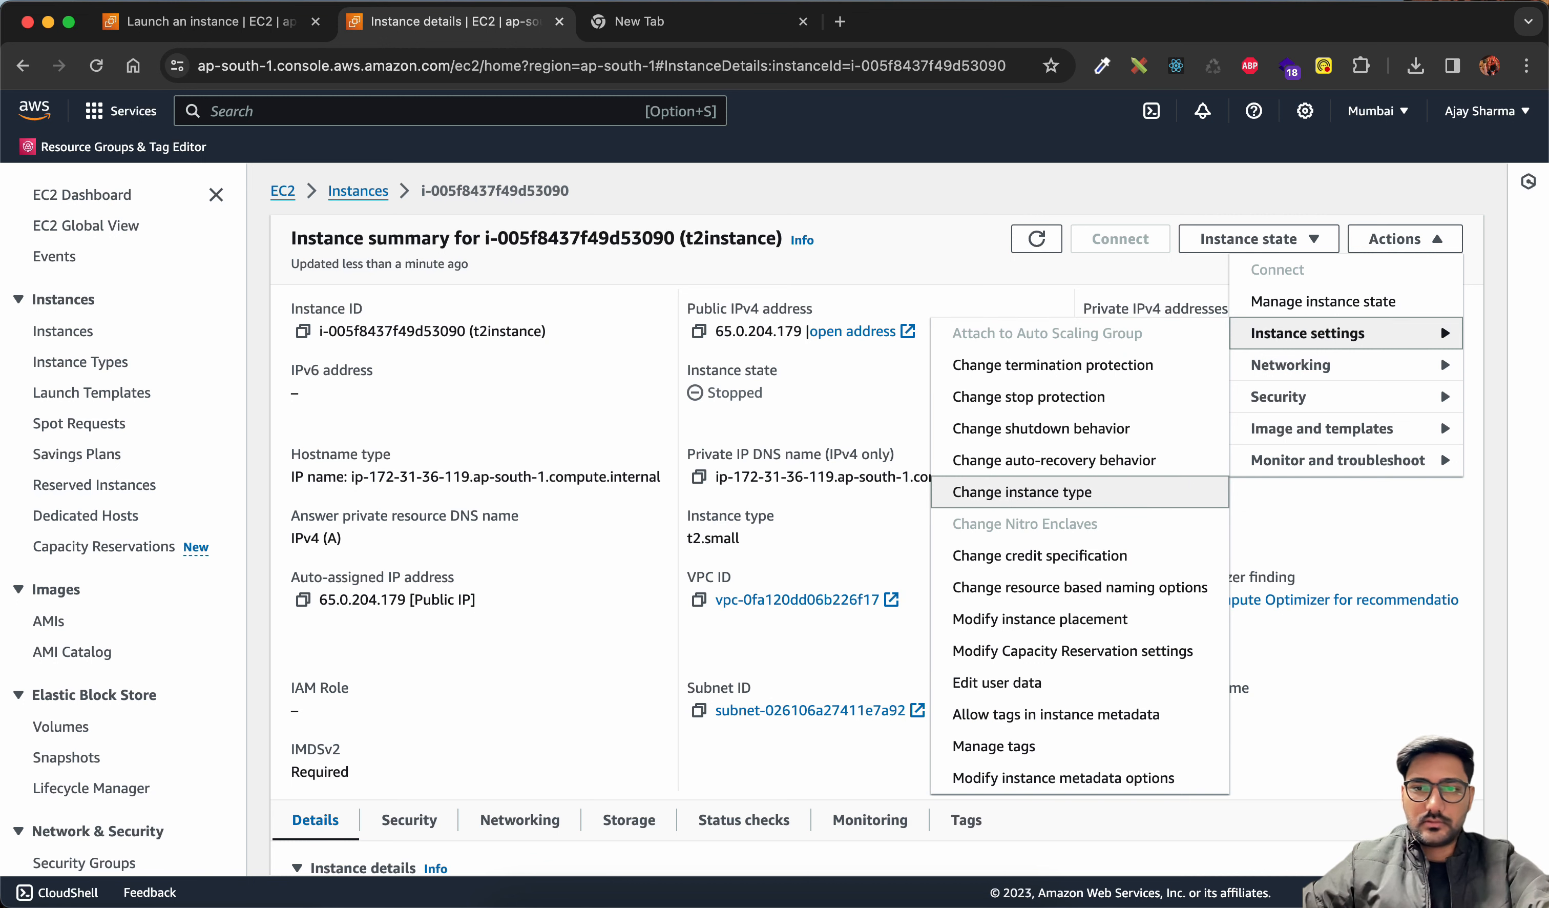
{"action": "left_click", "coordinate": [1060, 492]}
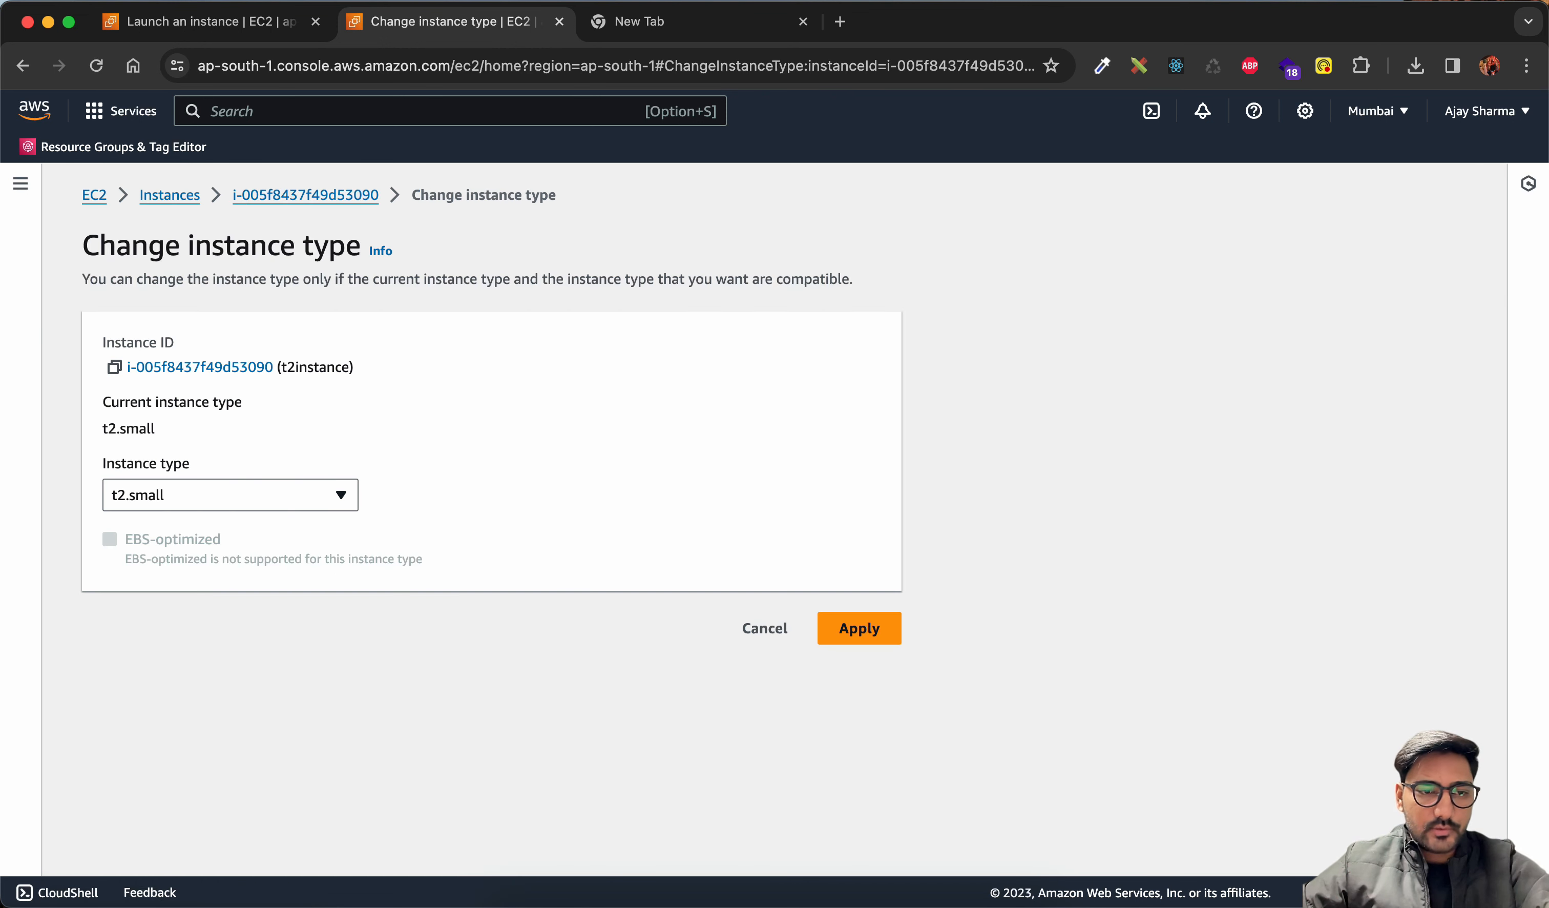
Set the instance type of t2instance to t3.medium and apply the change
{"action": "left_click", "coordinate": [231, 494]}
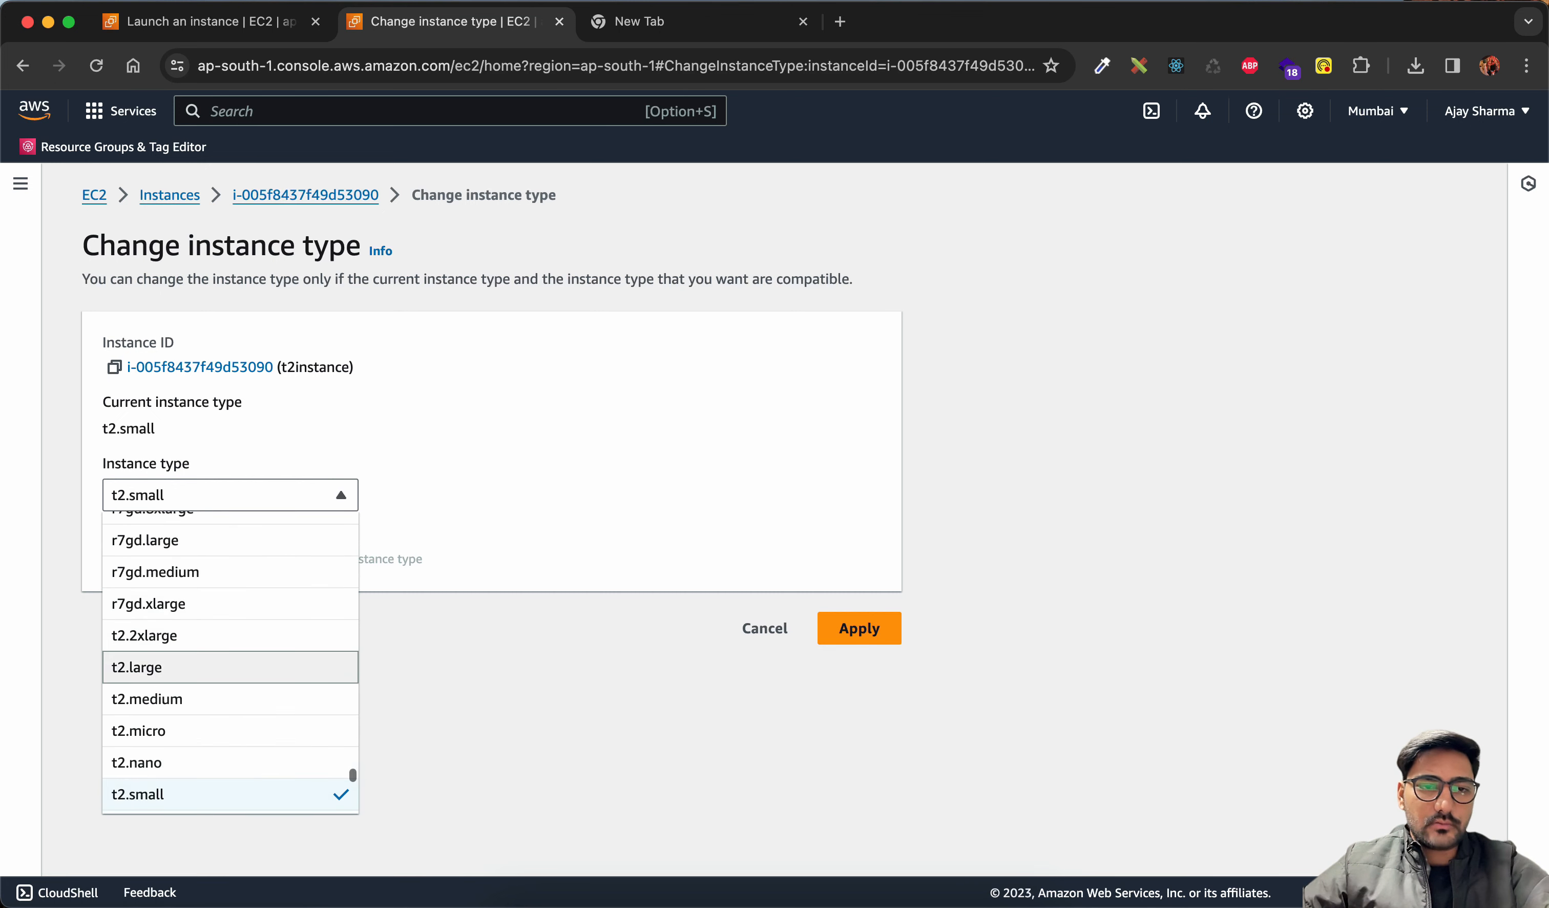
{"action": "scroll", "coordinate": [231, 657], "scroll_direction": "down", "scroll_amount": 2}
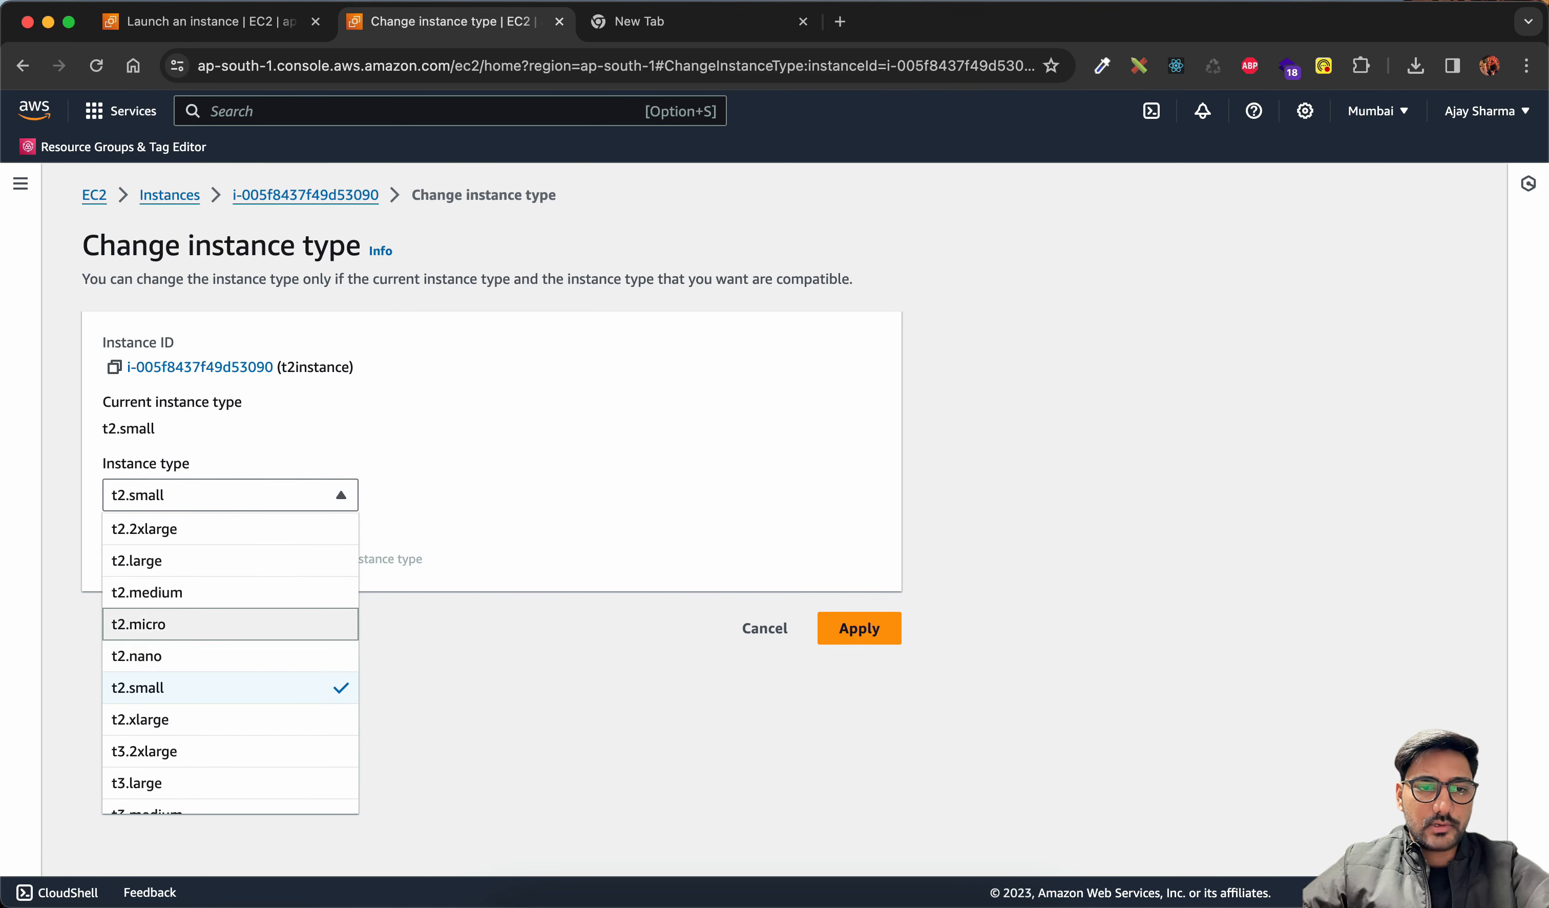
{"action": "scroll", "coordinate": [230, 692], "scroll_direction": "down", "scroll_amount": 1}
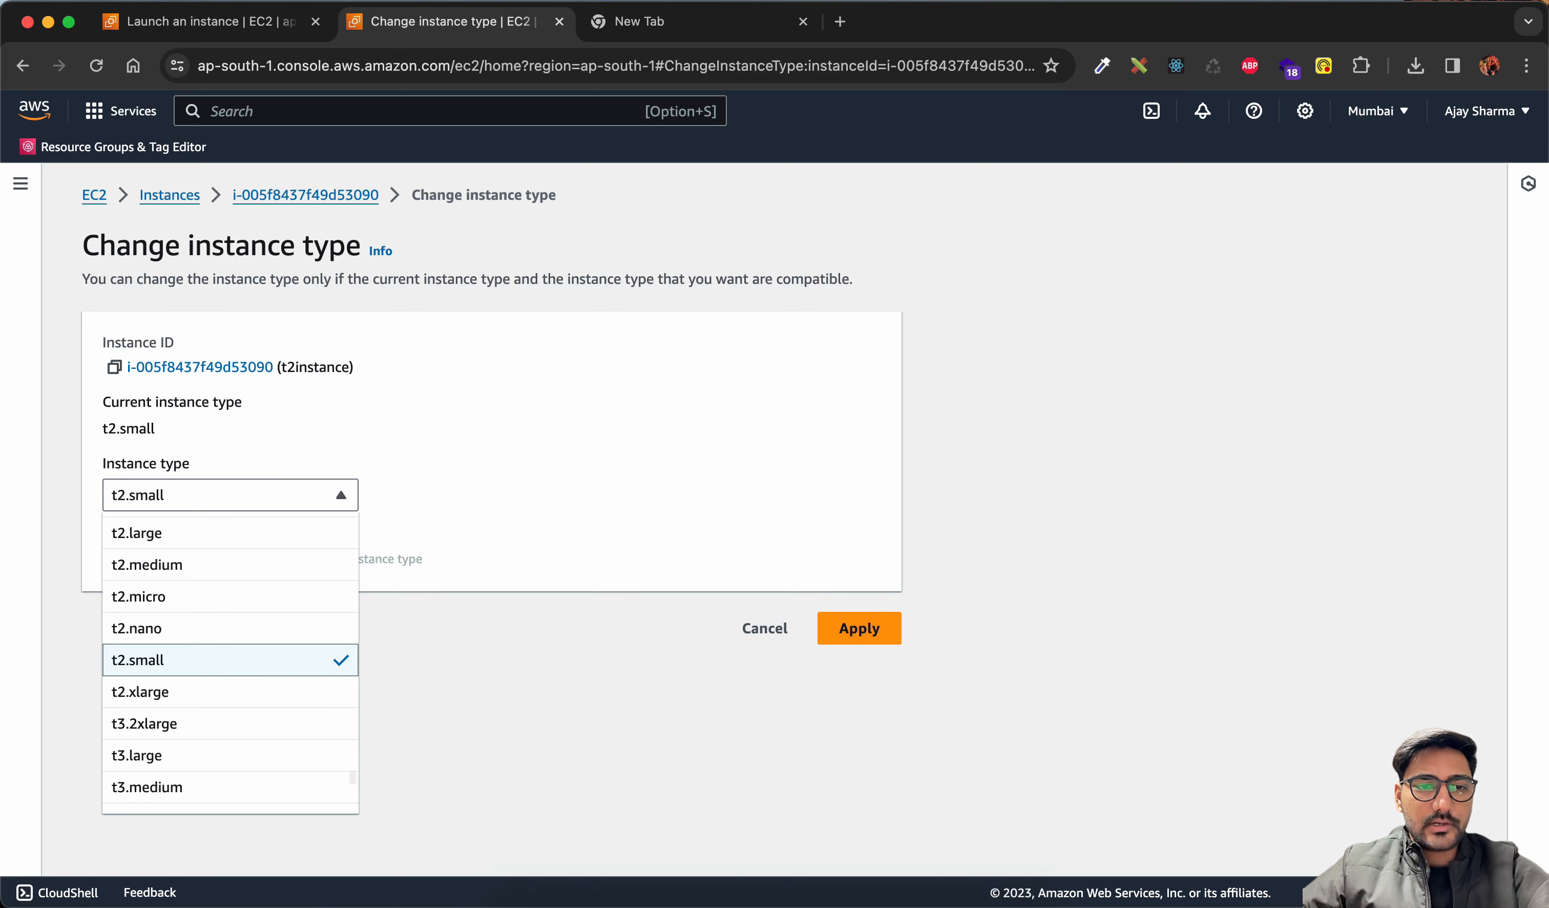
{"action": "scroll", "coordinate": [231, 667], "scroll_direction": "down", "scroll_amount": 1}
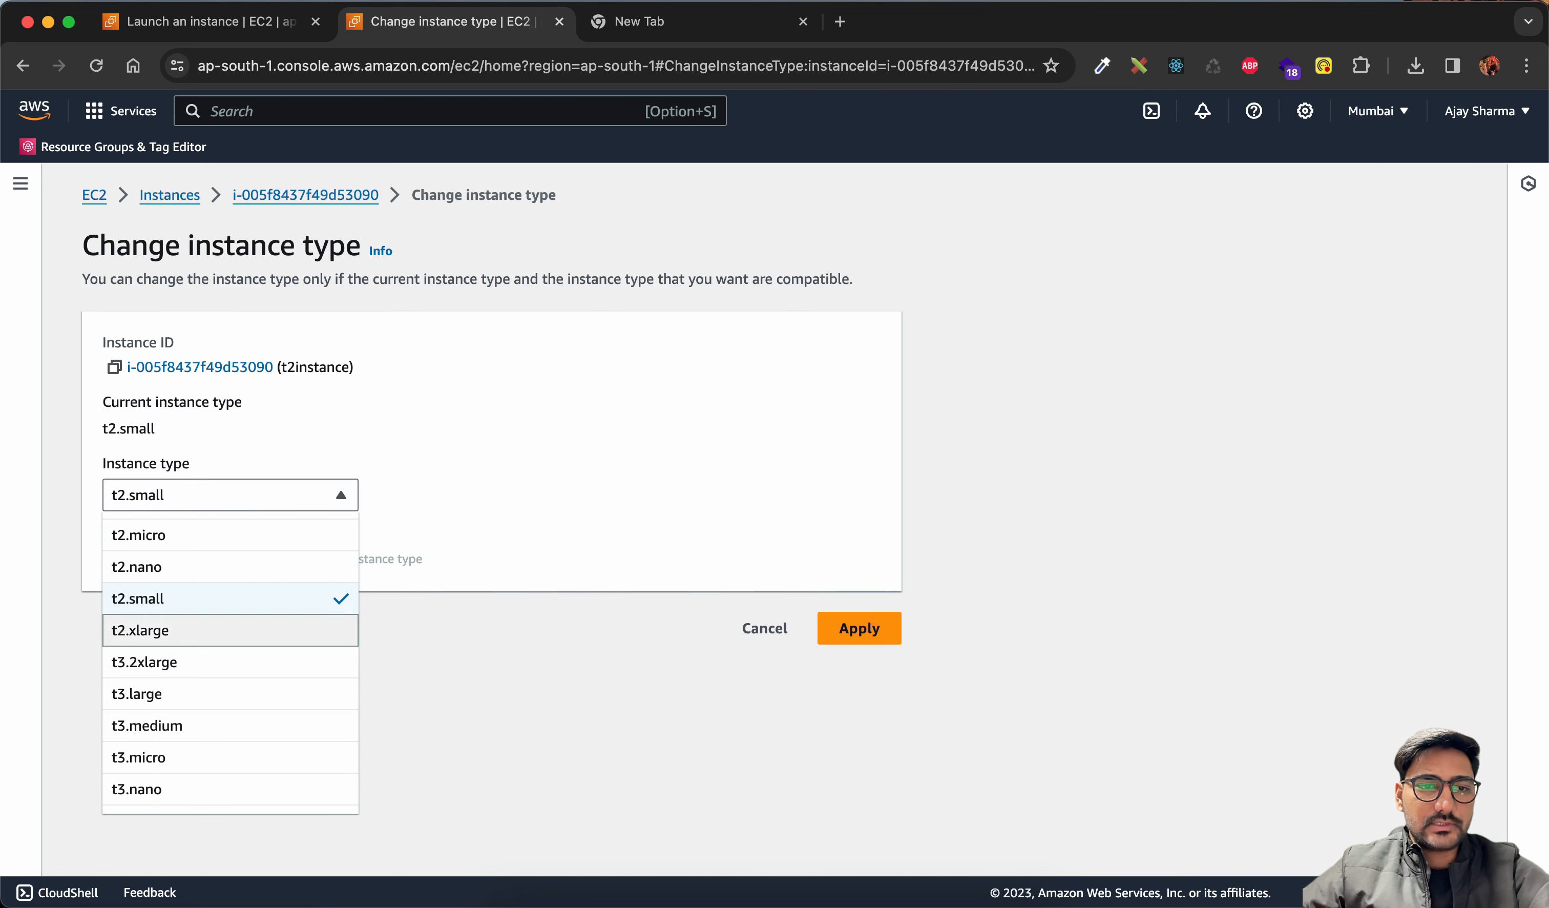
{"action": "scroll", "coordinate": [231, 661], "scroll_direction": "down", "scroll_amount": 1}
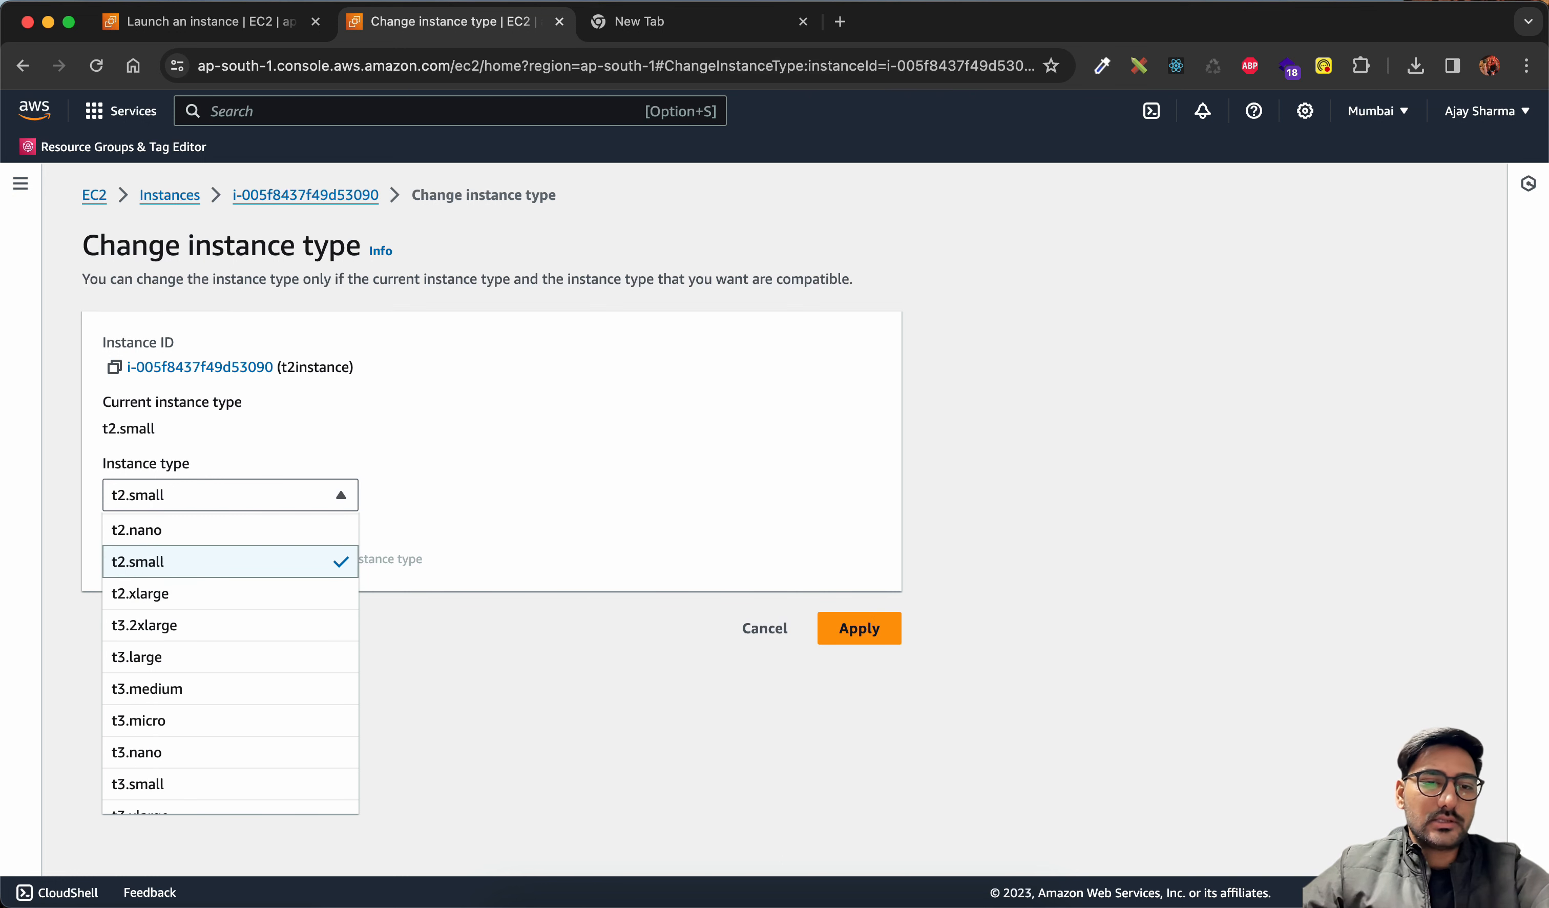
{"action": "scroll", "coordinate": [231, 624], "scroll_direction": "down", "scroll_amount": 1}
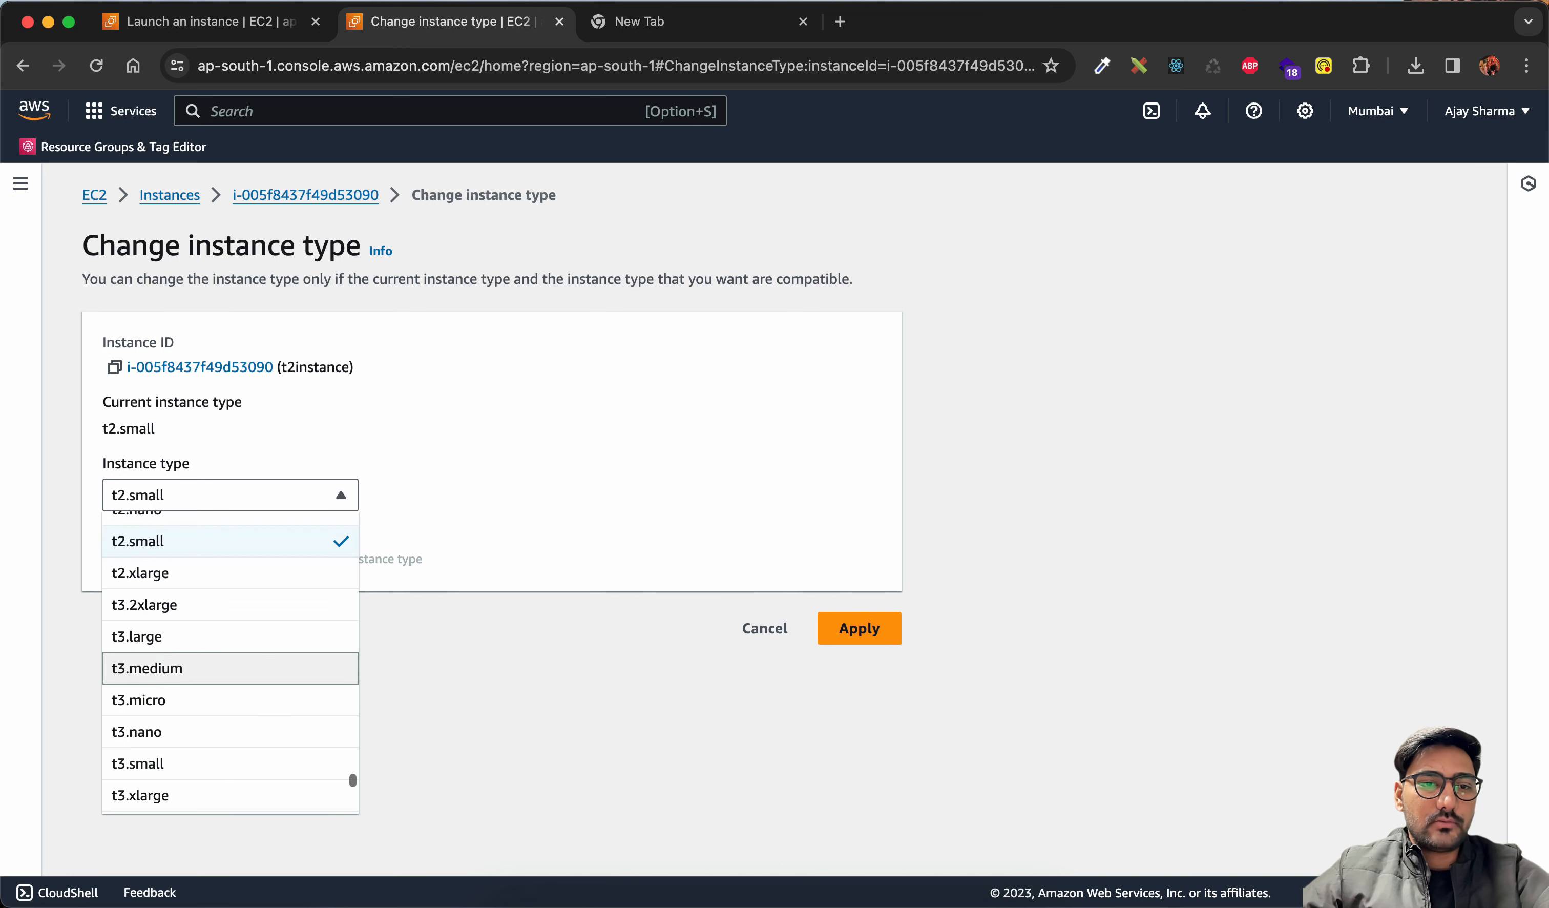
{"action": "scroll", "coordinate": [230, 624], "scroll_direction": "up", "scroll_amount": 1}
{"action": "scroll", "coordinate": [231, 636], "scroll_direction": "down", "scroll_amount": 2}
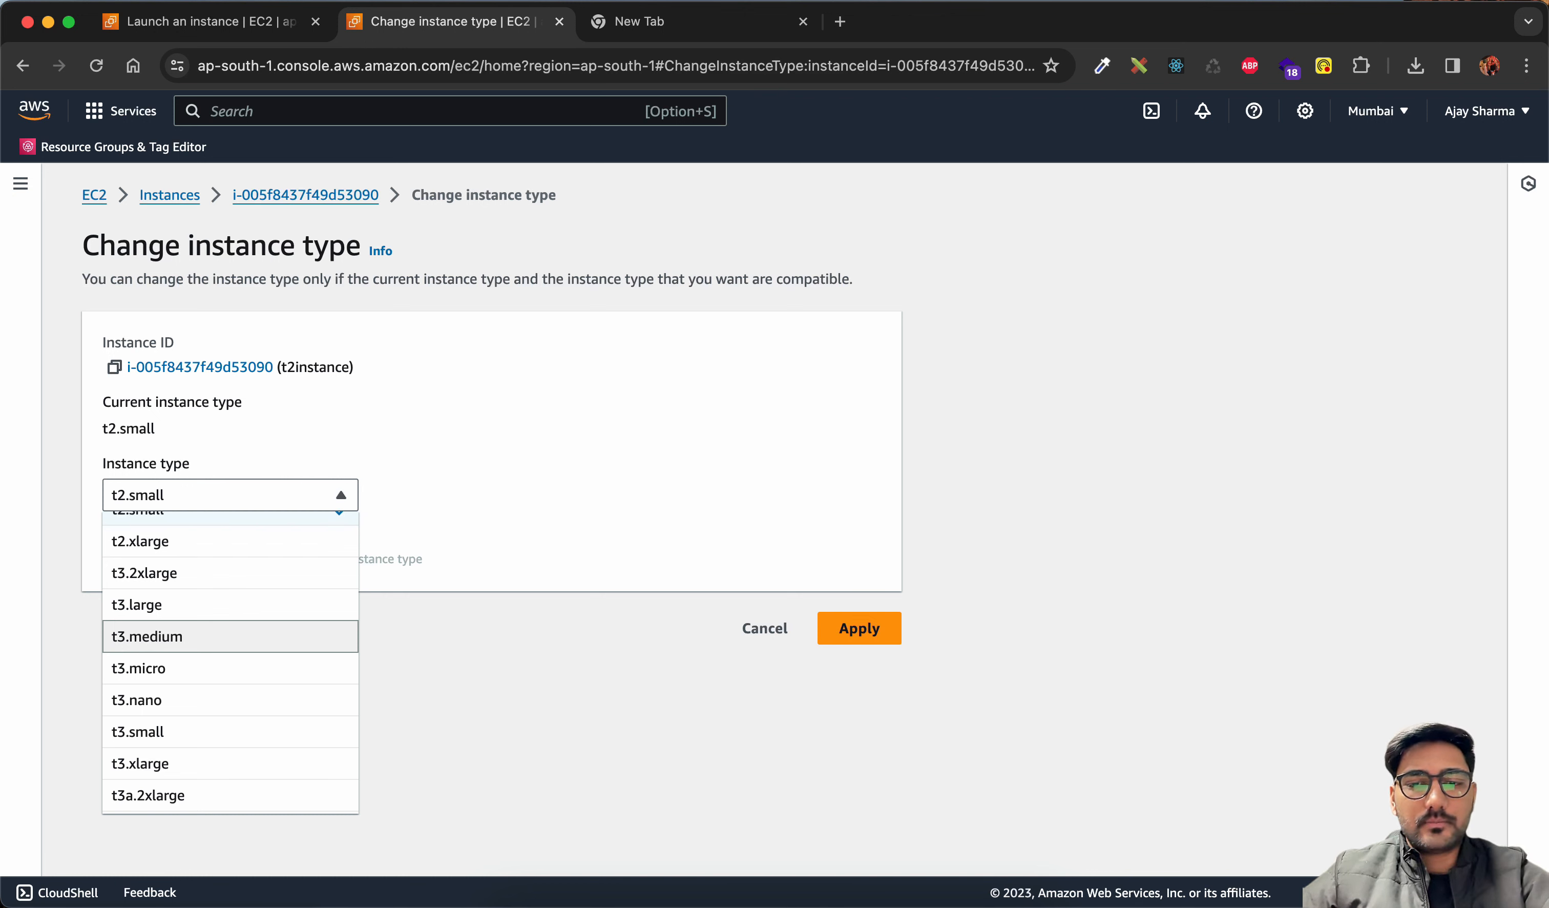
{"action": "left_click", "coordinate": [230, 636]}
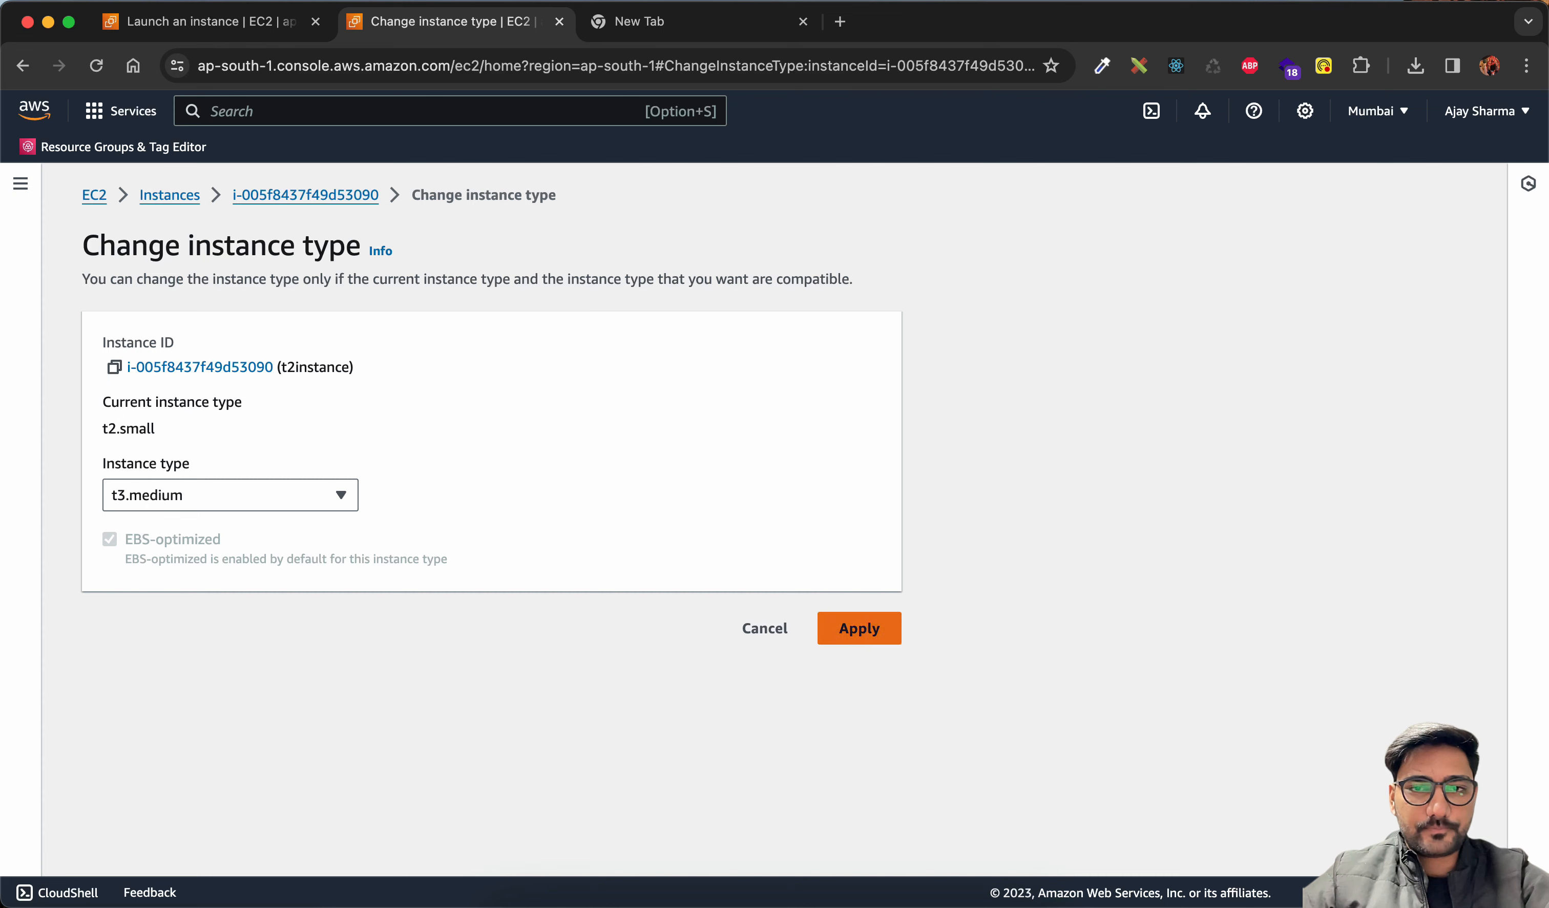
{"action": "left_click", "coordinate": [859, 628]}
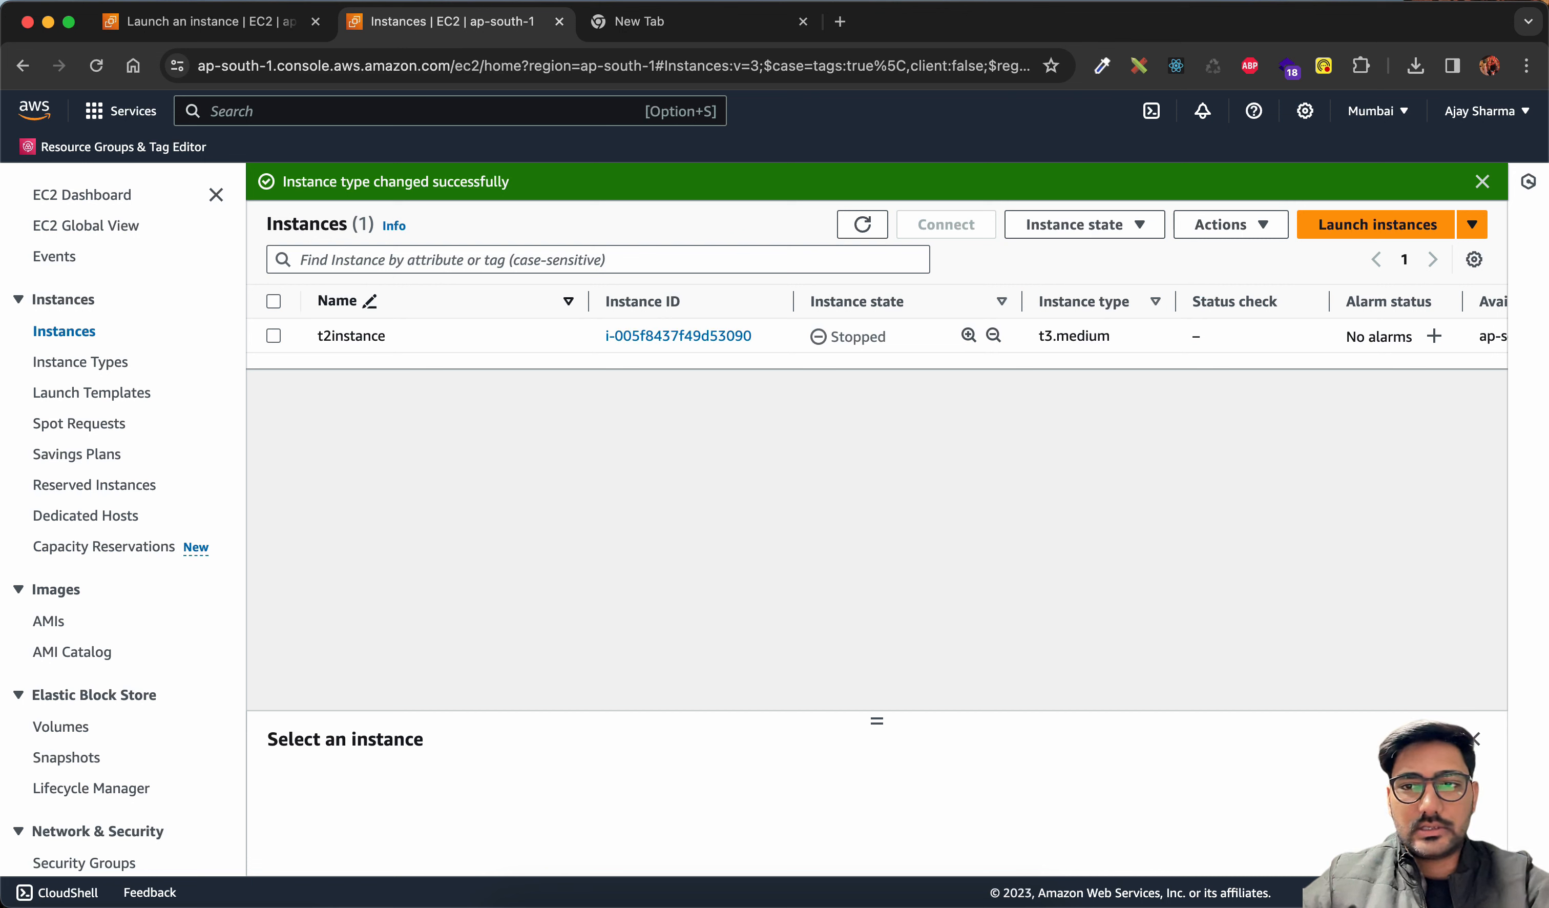
Select t2instance in the instances list and start it
{"action": "left_click", "coordinate": [273, 335]}
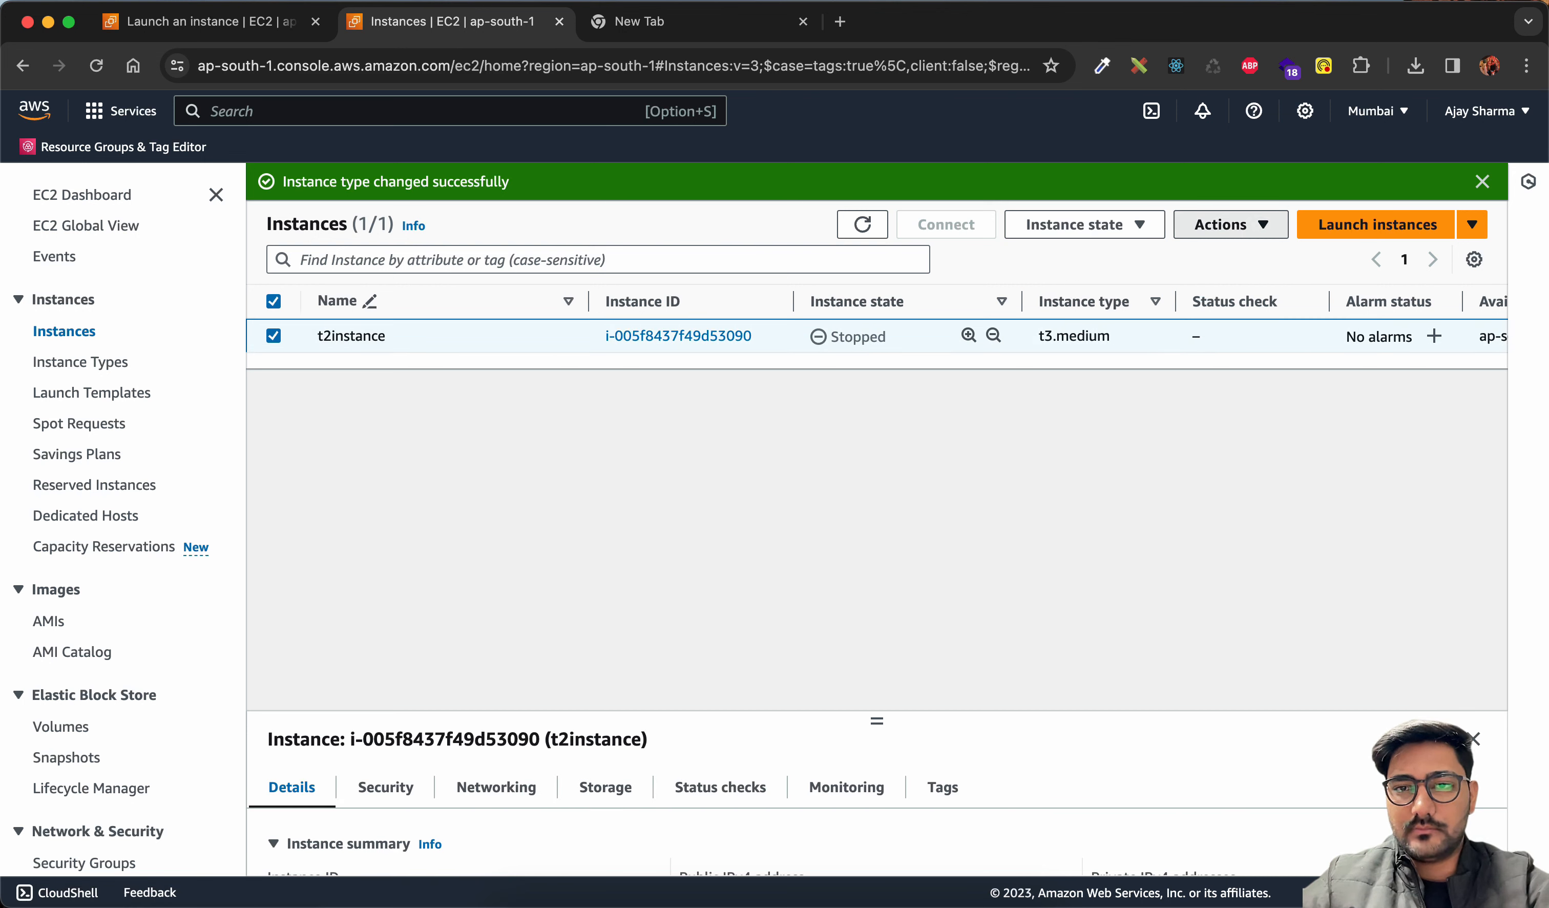
{"action": "left_click", "coordinate": [1221, 224]}
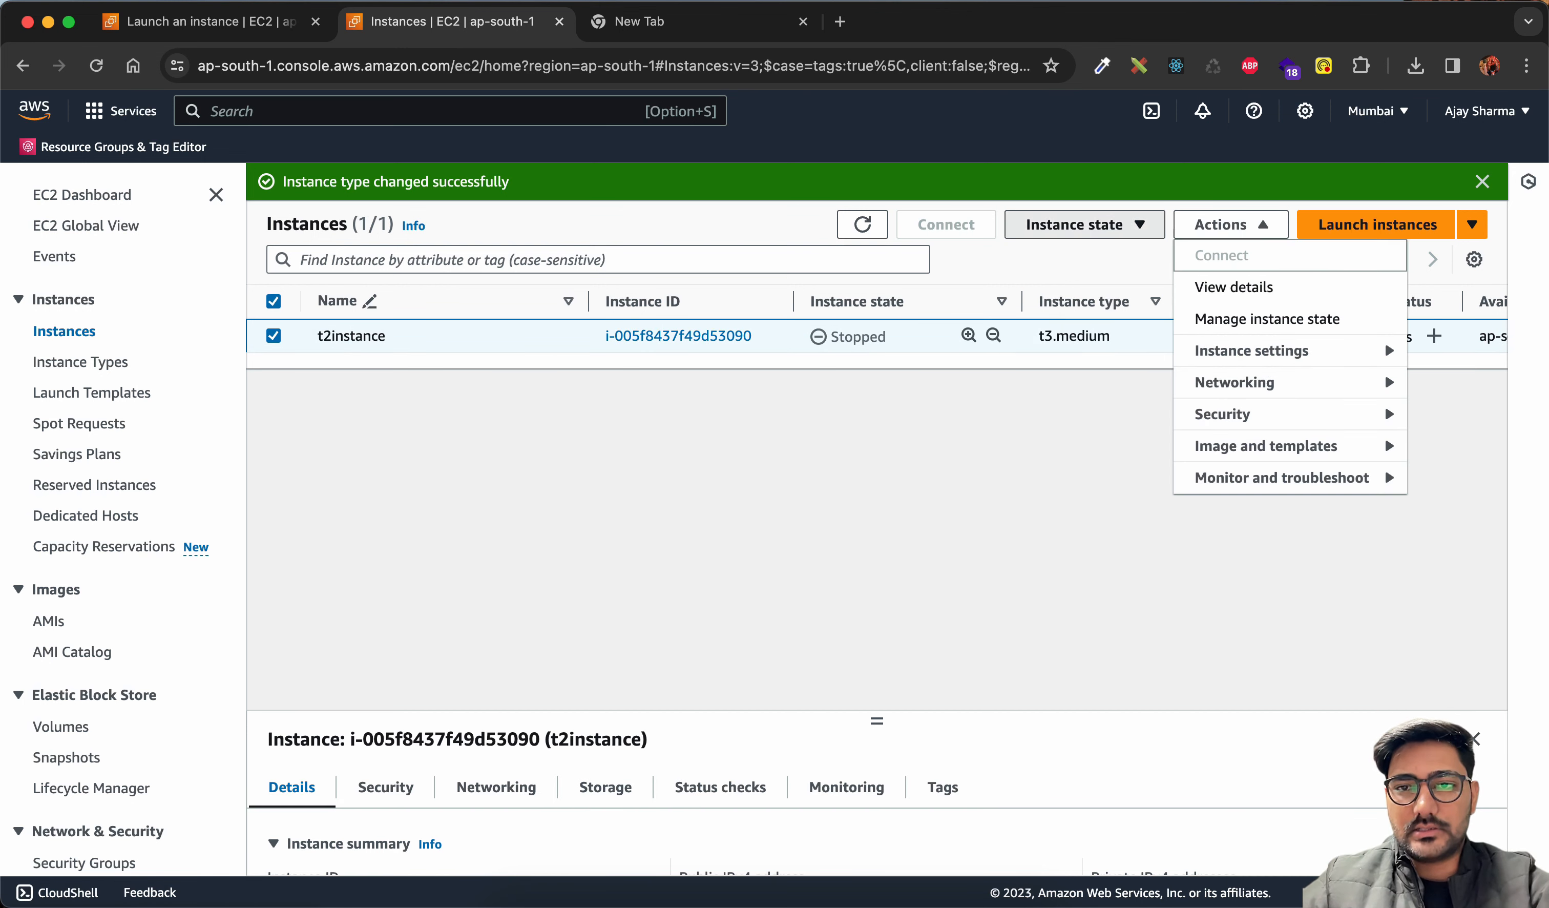
{"action": "left_click", "coordinate": [1085, 224]}
{"action": "left_click", "coordinate": [1071, 287]}
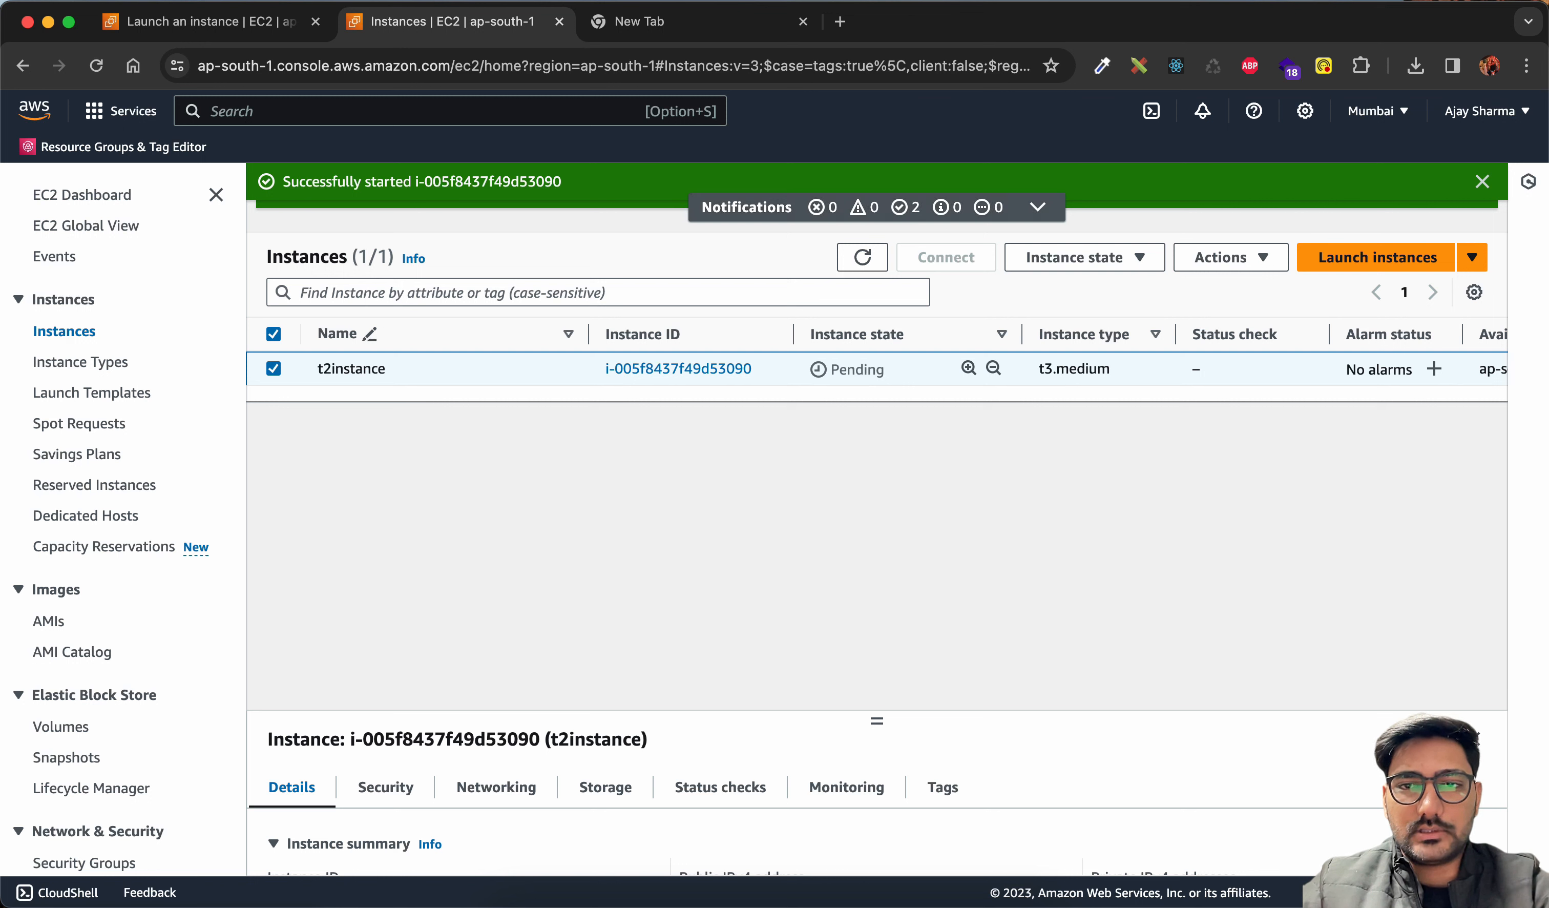
Expand the stacked notifications and dismiss both the instance type and instance start messages
{"action": "left_click_drag", "start_coordinate": [777, 207], "coordinate": [562, 181]}
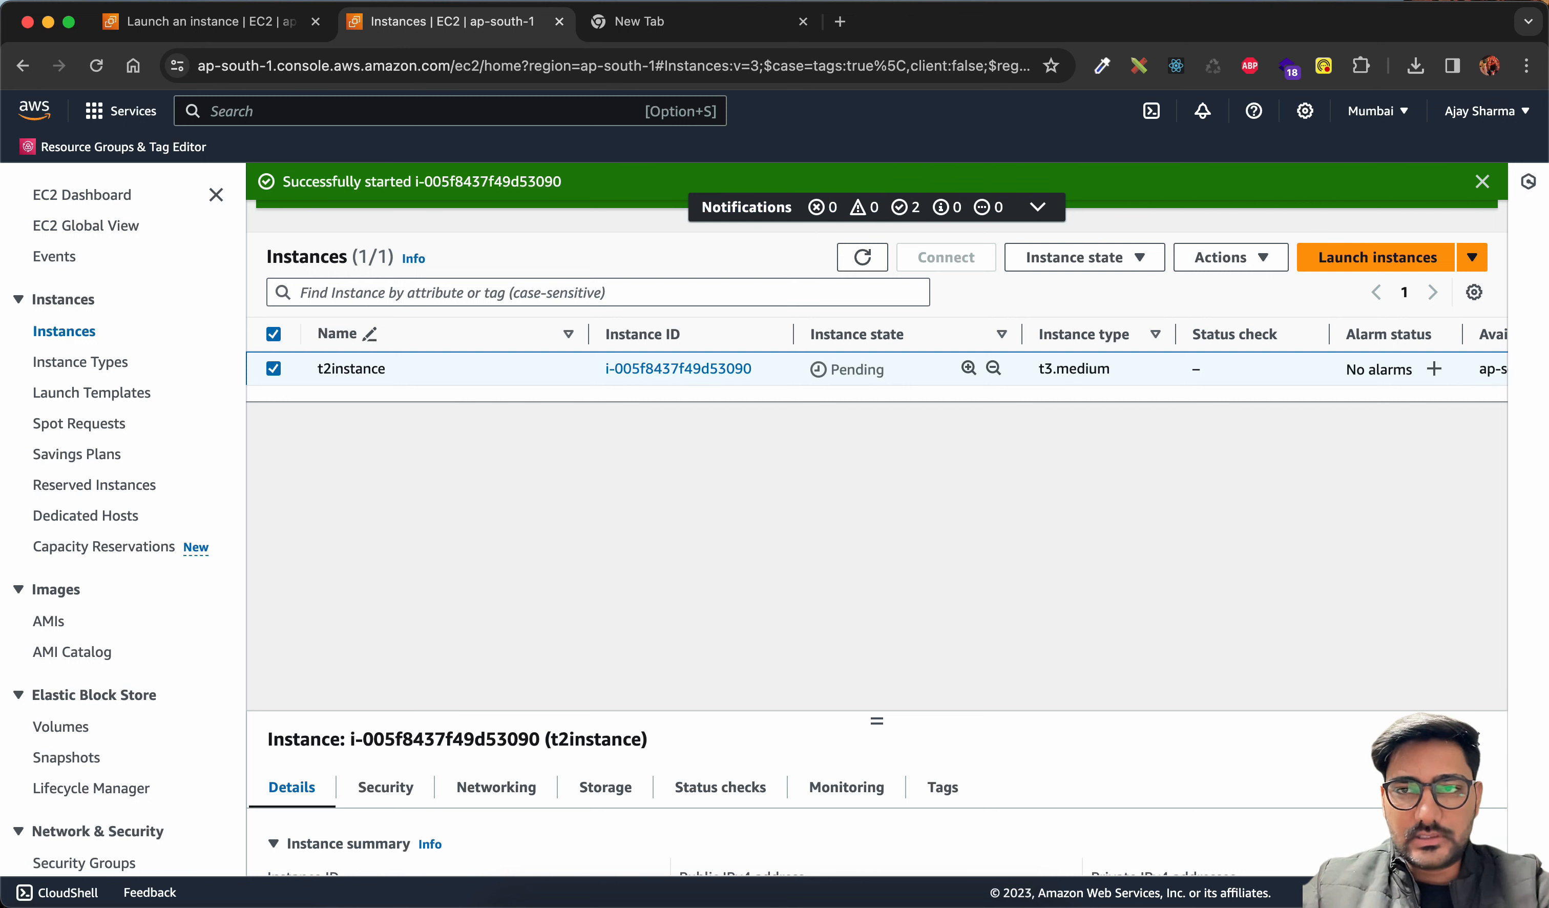
{"action": "left_click", "coordinate": [1038, 207]}
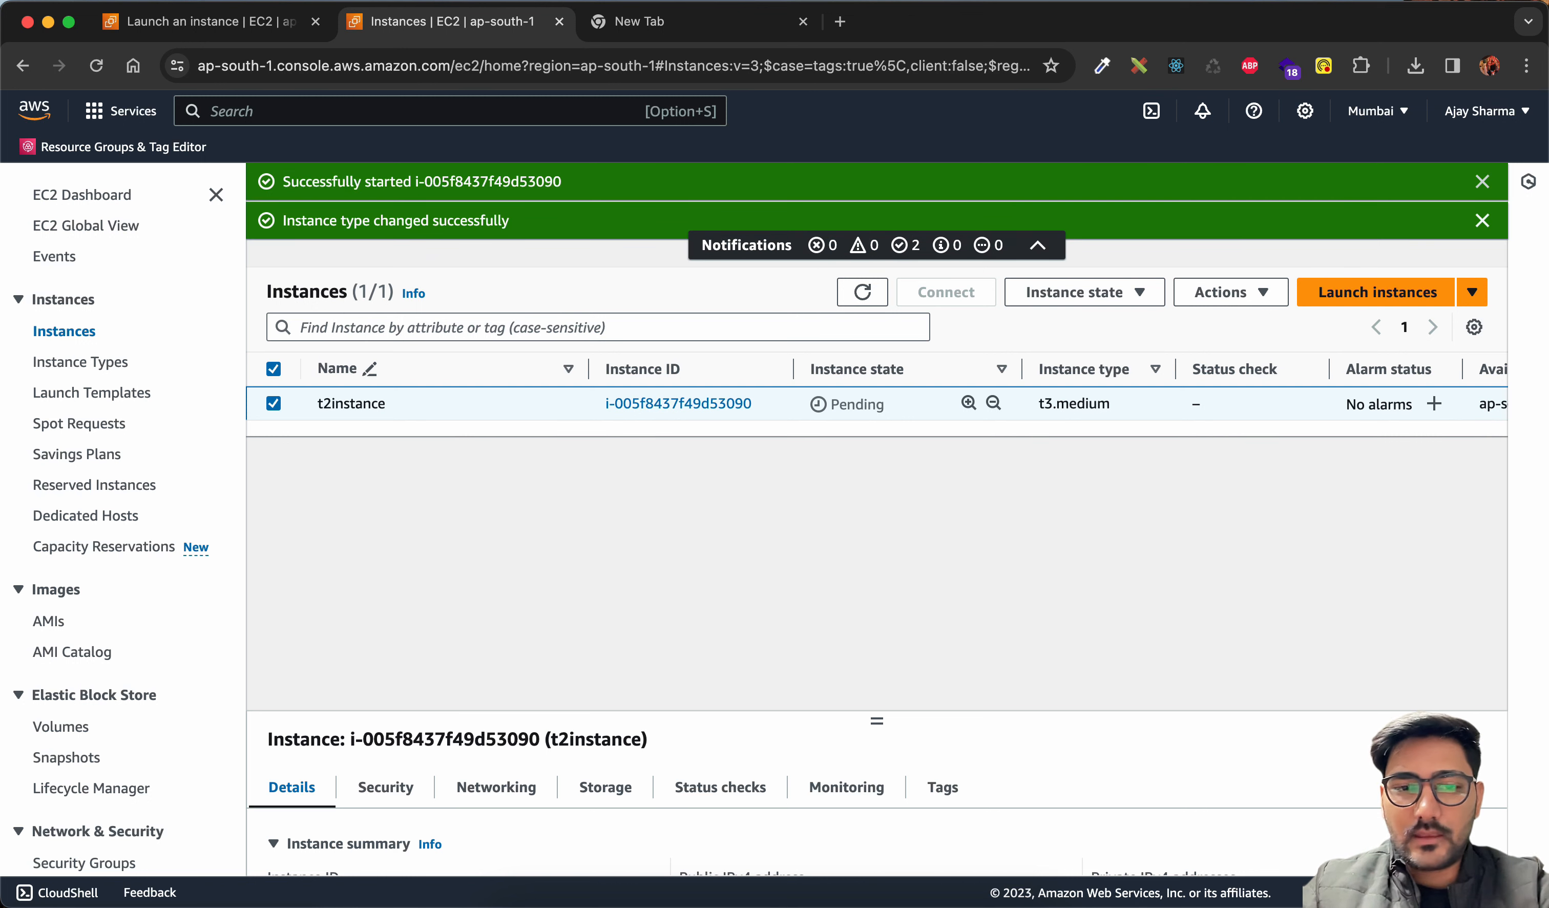
{"action": "left_click", "coordinate": [1482, 220]}
{"action": "left_click", "coordinate": [1483, 182]}
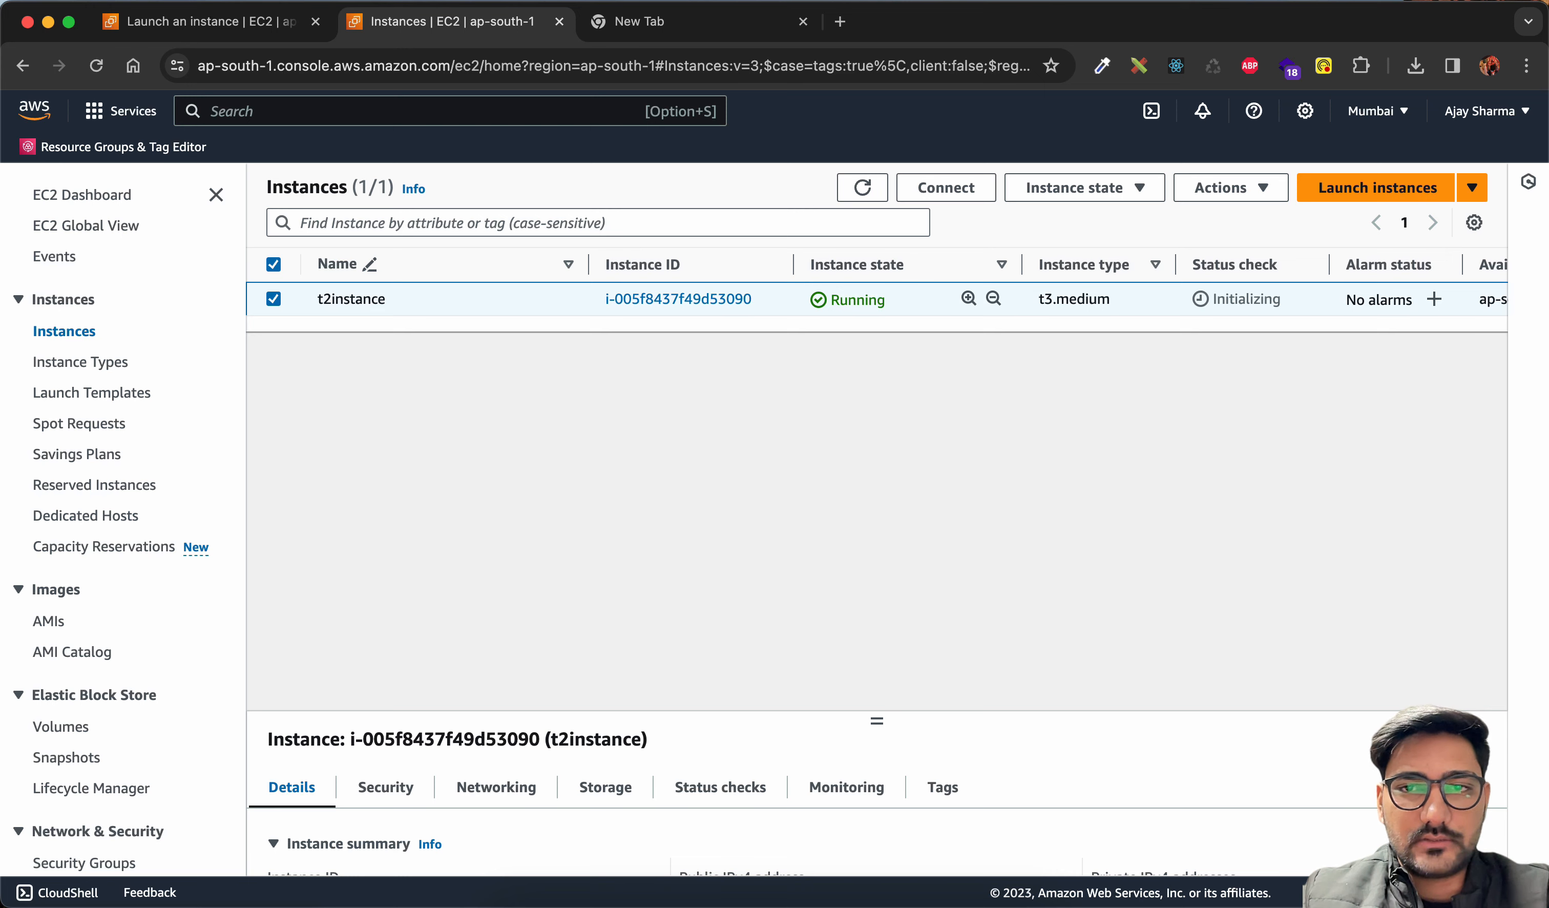
Connect to t2instance through EC2 Instance Connect with the default username ubuntu and review the terminal's welcome output
{"action": "left_click", "coordinate": [678, 299]}
{"action": "left_click", "coordinate": [1121, 239]}
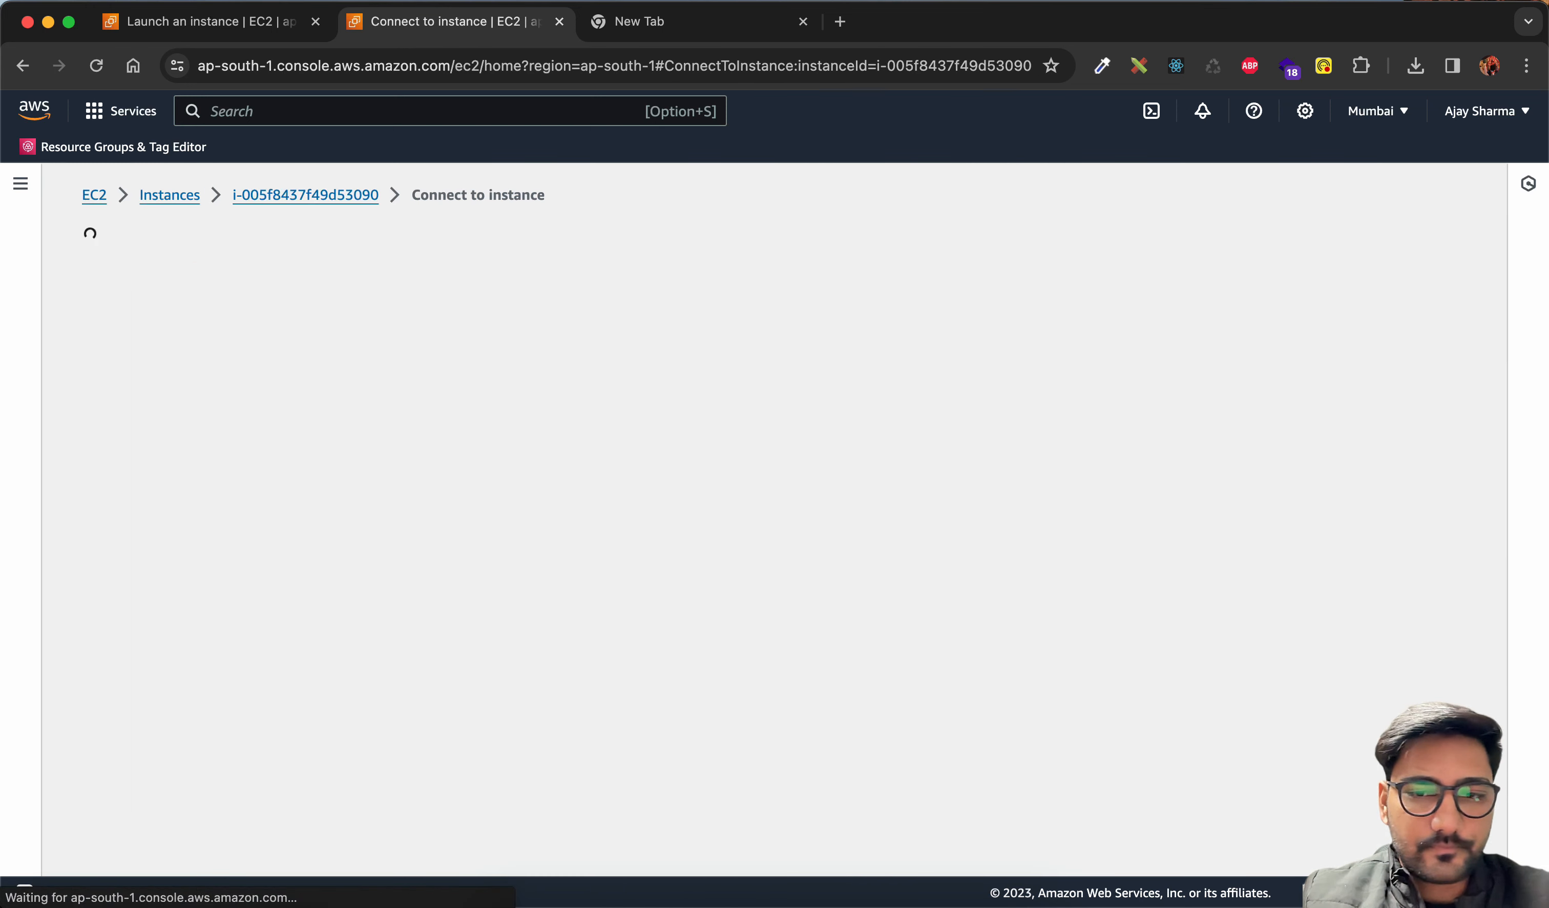
{"action": "scroll", "coordinate": [815, 520], "scroll_direction": "down", "scroll_amount": 1}
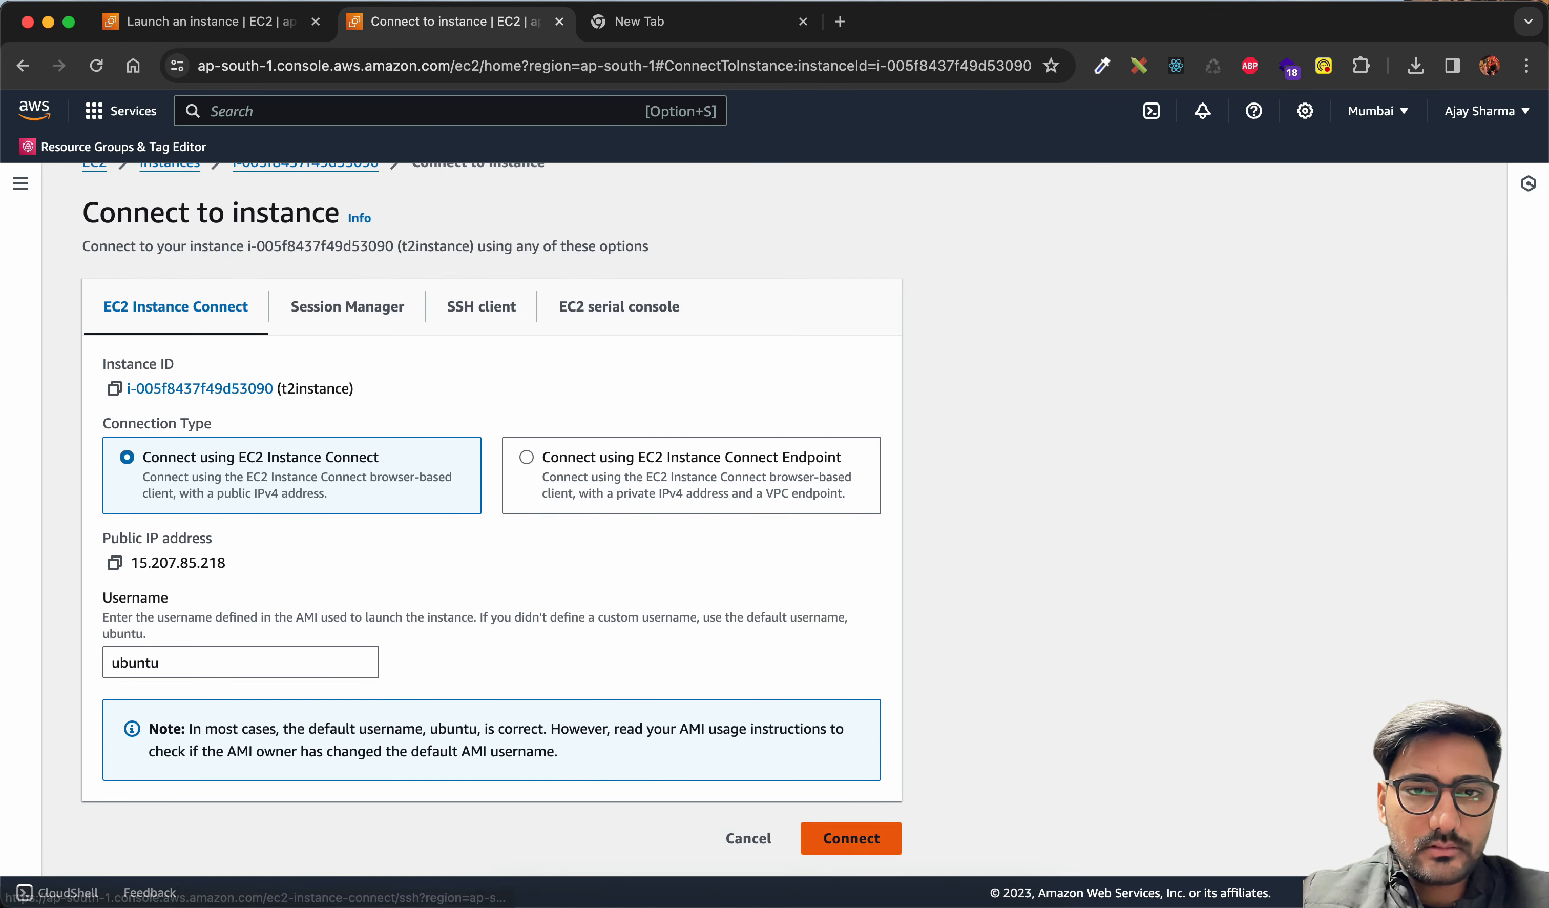
{"action": "left_click", "coordinate": [851, 868]}
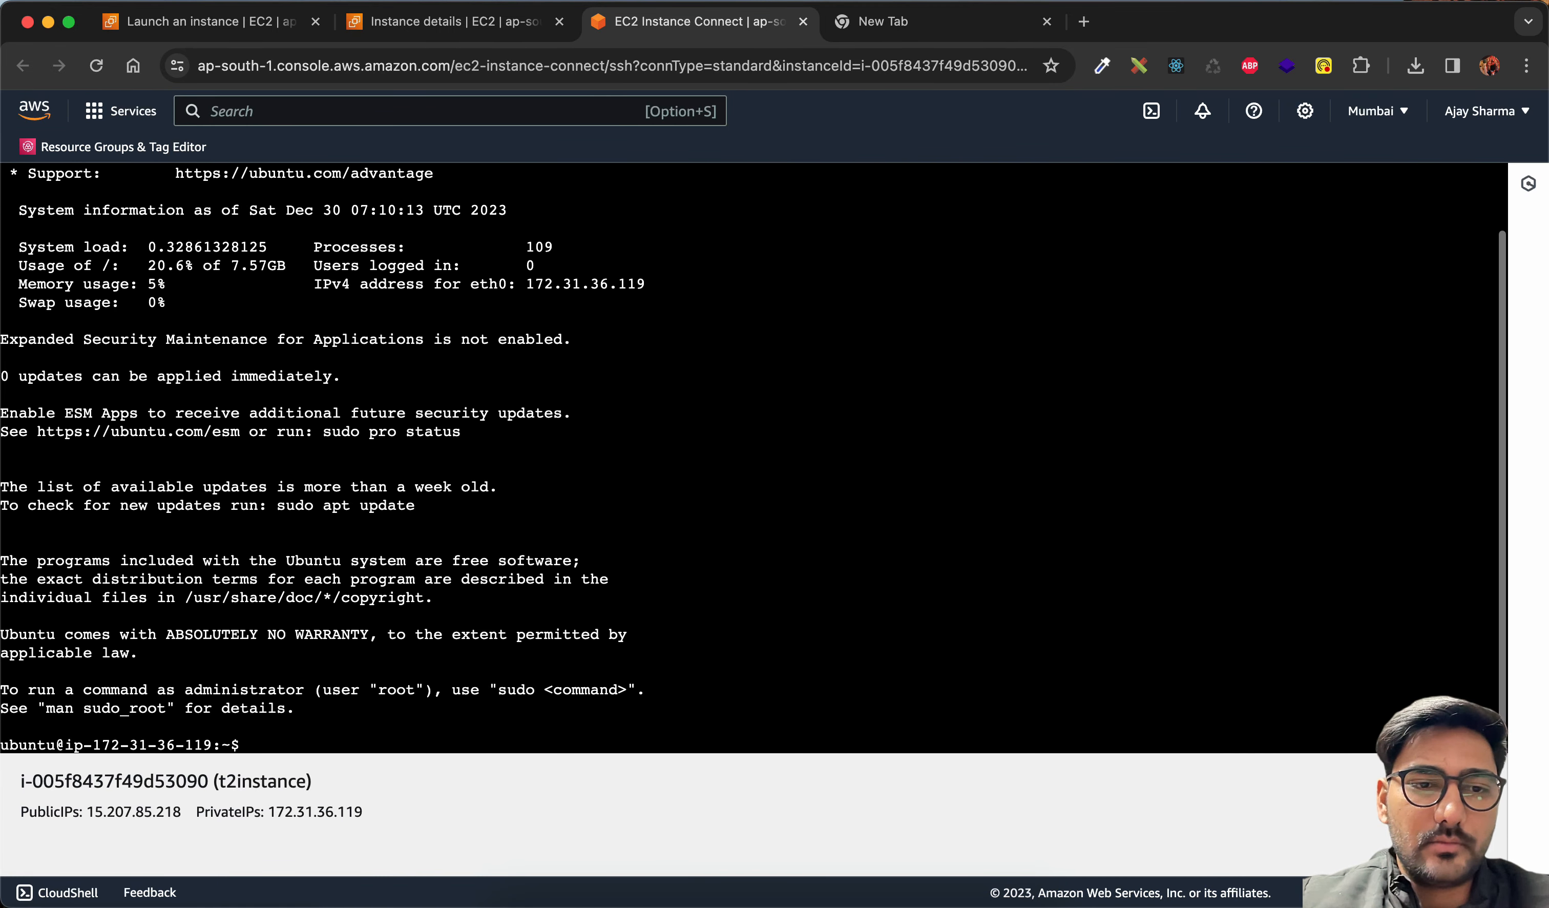
{"action": "scroll", "coordinate": [754, 455], "scroll_direction": "up", "scroll_amount": 3}
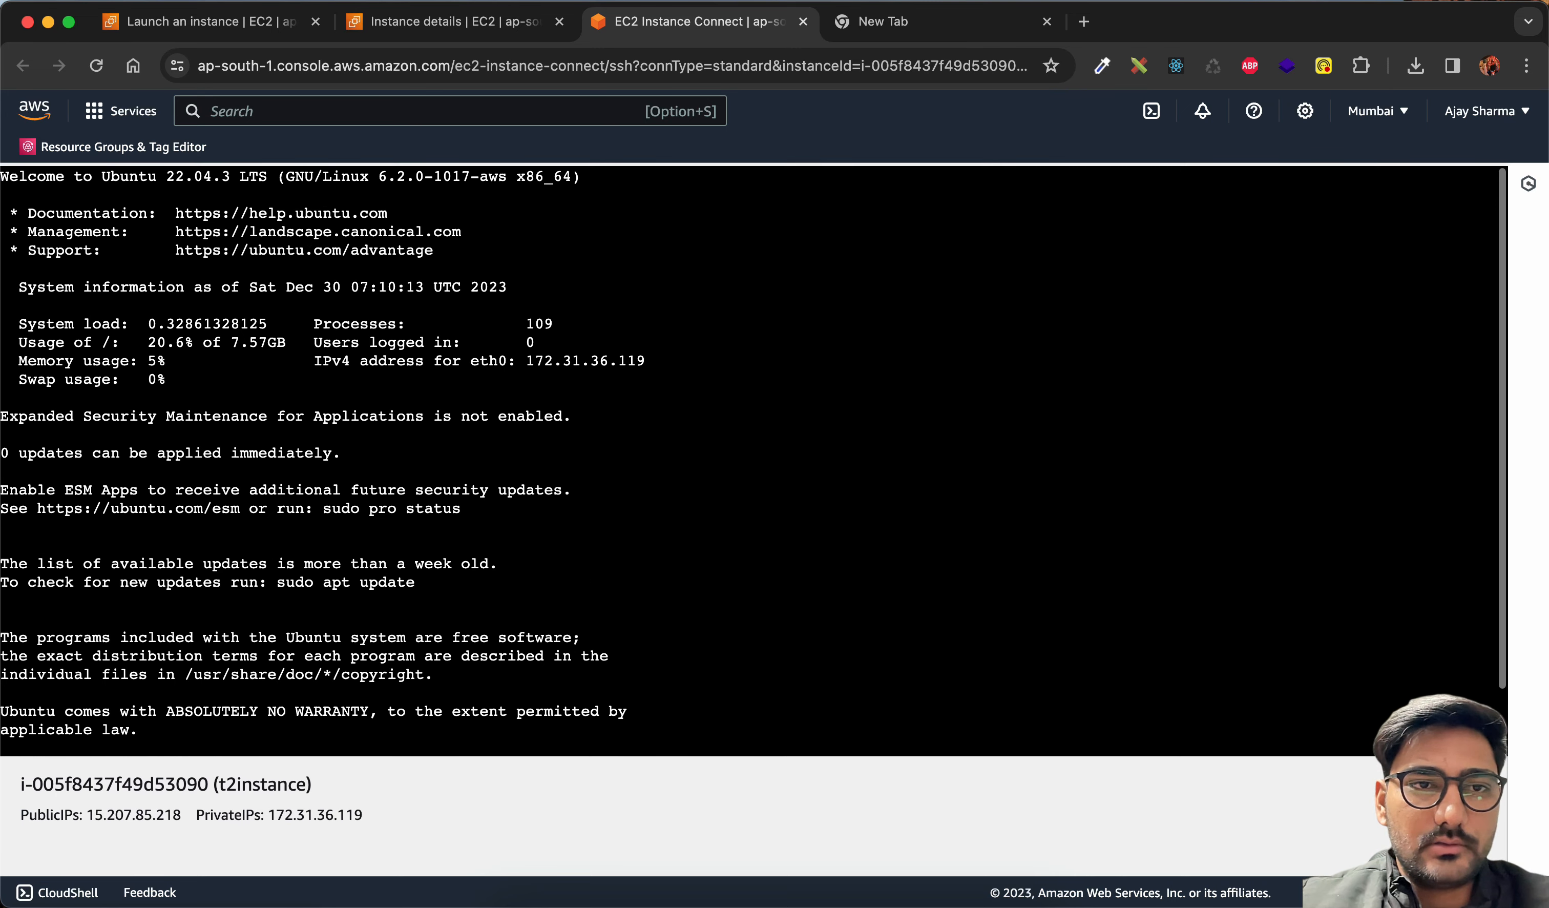
{"action": "scroll", "coordinate": [754, 451], "scroll_direction": "down", "scroll_amount": 3}
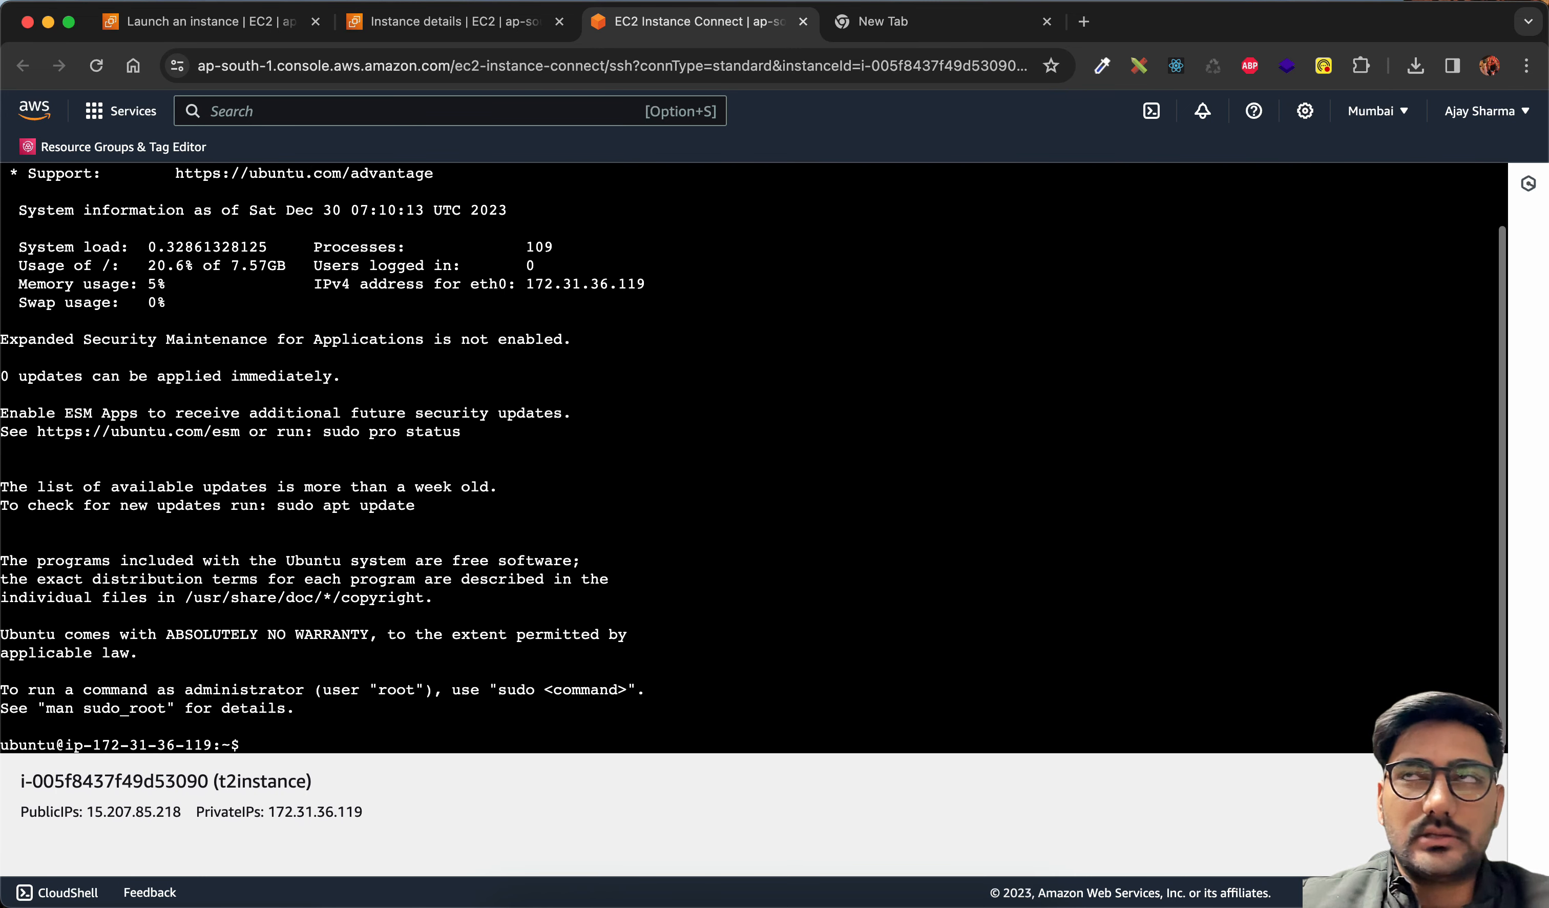